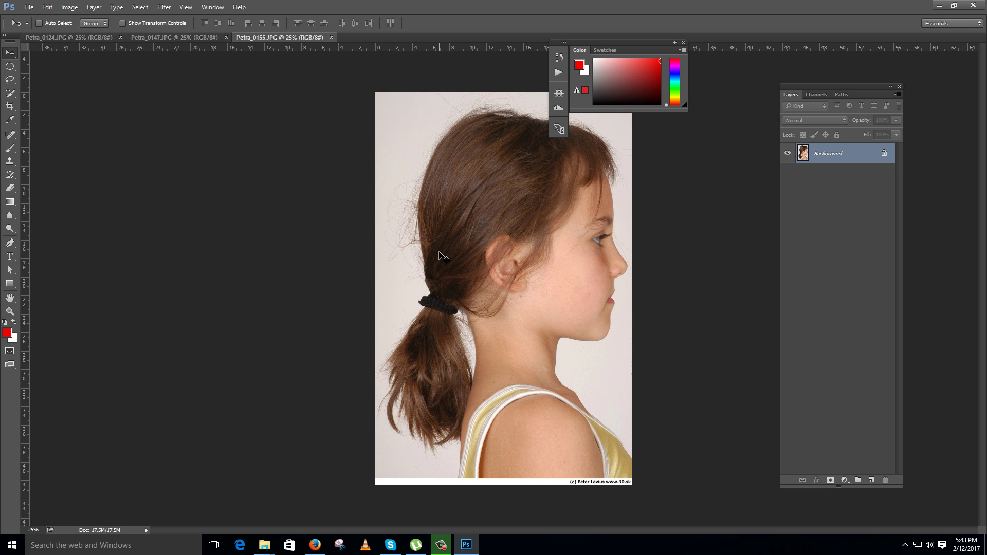
- Undock the three open photos into separate floating windows, with Petra_0124.JPG in front
{"action": "left_click_drag", "start_coordinate": [276, 38], "coordinate": [152, 134]}
{"action": "left_click_drag", "start_coordinate": [159, 38], "coordinate": [260, 132]}
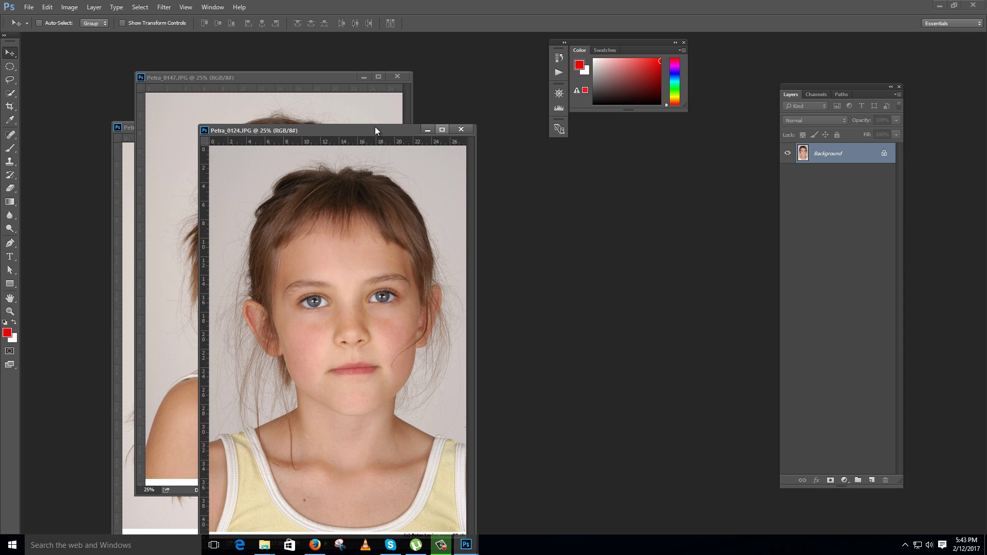
{"action": "left_click_drag", "start_coordinate": [375, 127], "coordinate": [516, 107]}
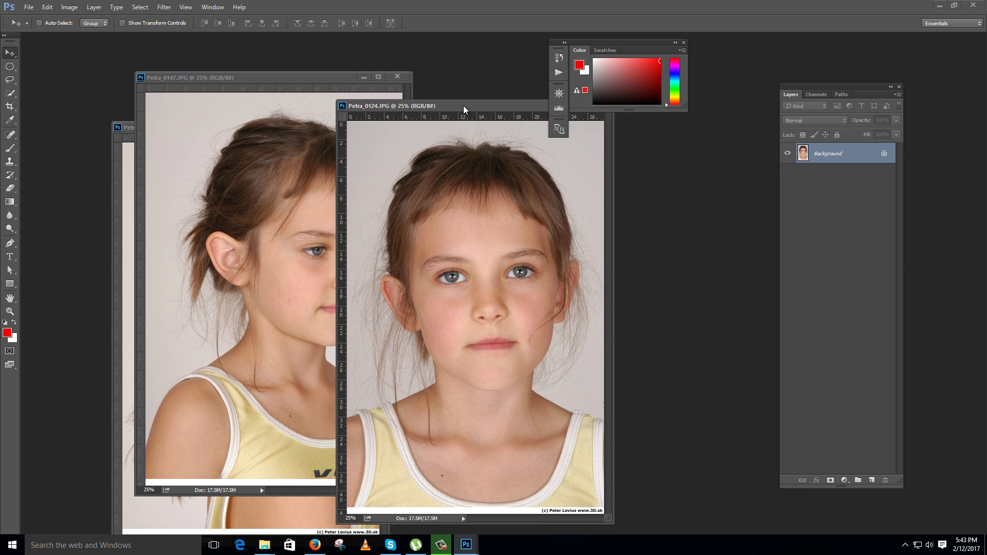
{"action": "right_click", "coordinate": [464, 106]}
{"action": "left_click", "coordinate": [507, 126]}
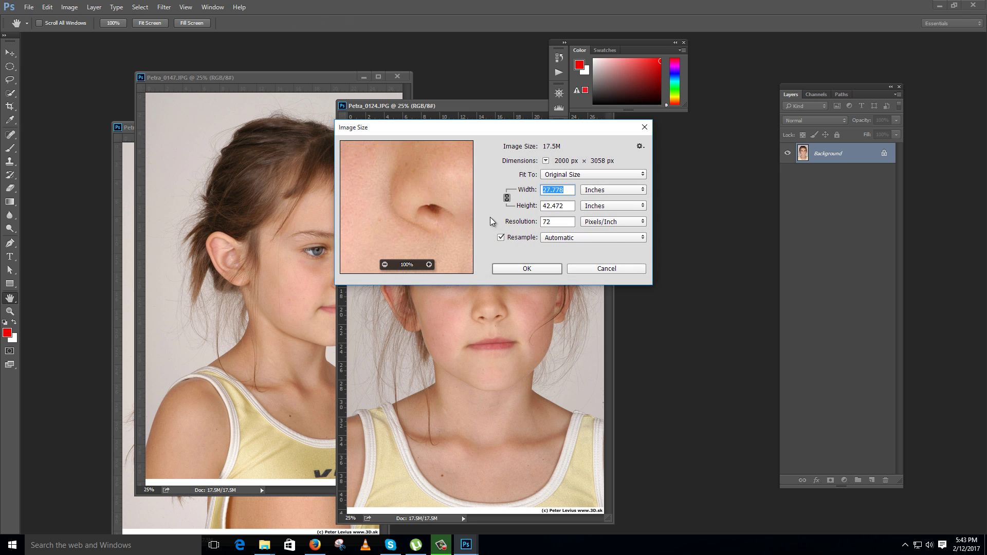
{"action": "left_click", "coordinate": [611, 268]}
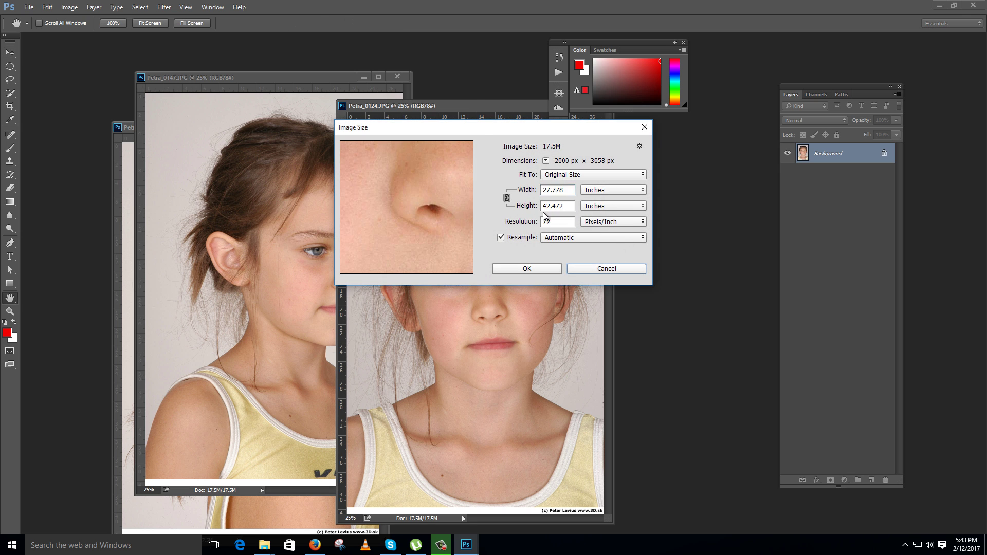
- Widen the canvas of Petra_0124.JPG to 4000 pixels, keeping the photo anchored in the centre
{"action": "right_click", "coordinate": [477, 108]}
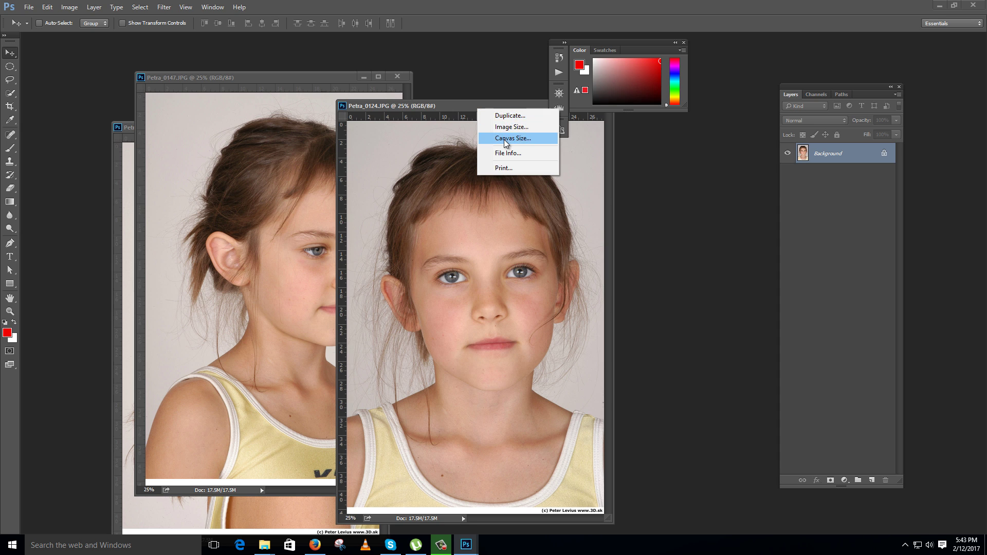
{"action": "left_click", "coordinate": [507, 138]}
{"action": "left_click", "coordinate": [513, 189]}
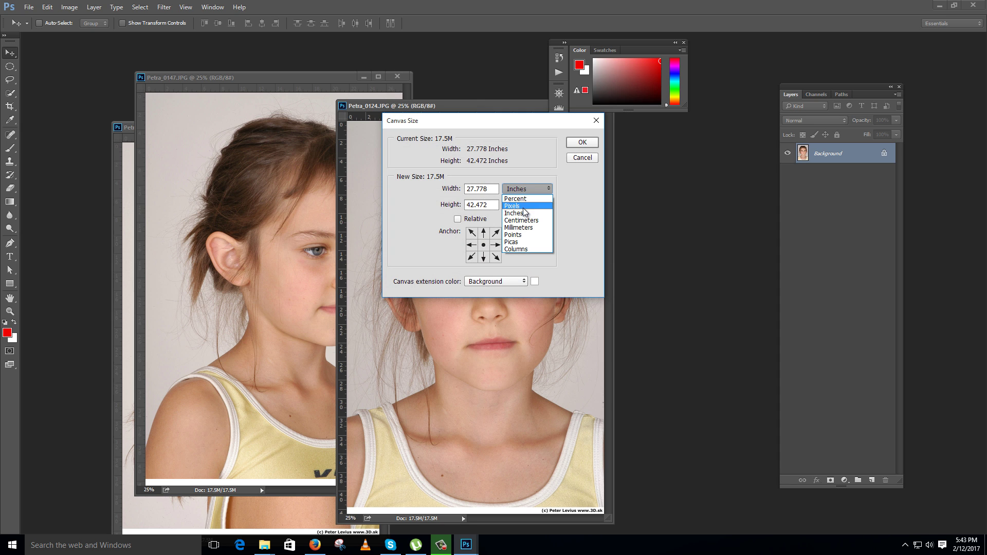
{"action": "left_click", "coordinate": [518, 205]}
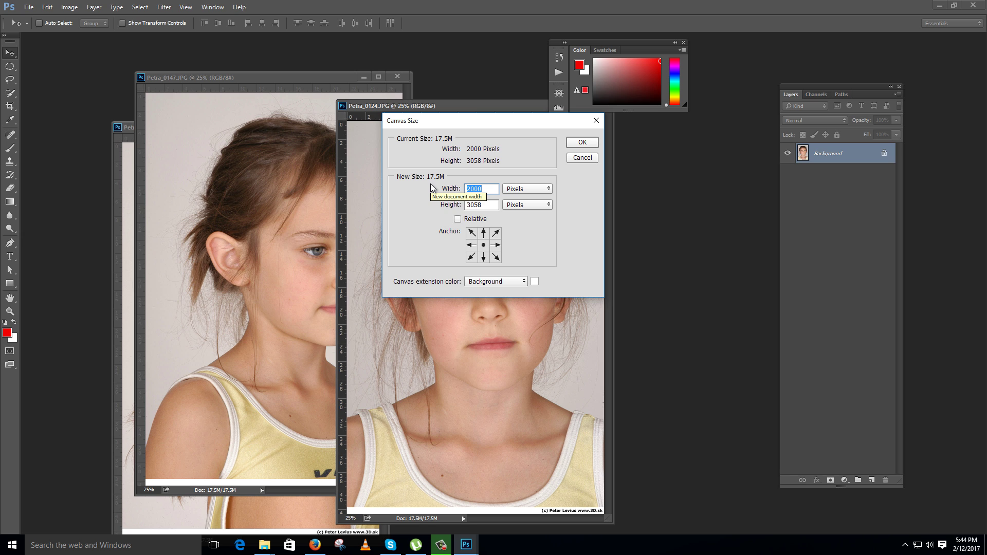
{"action": "type", "text": "4000"}
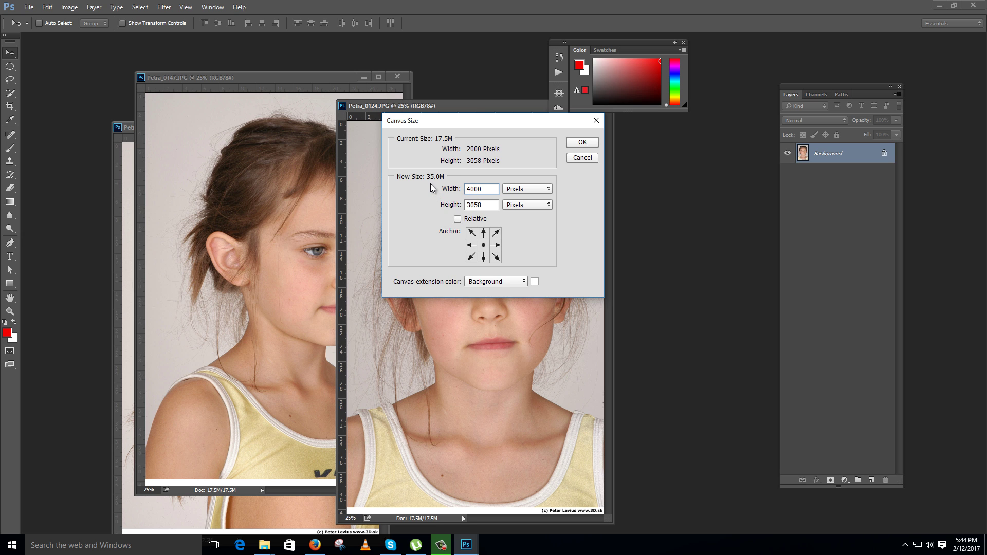
{"action": "key", "text": "Return"}
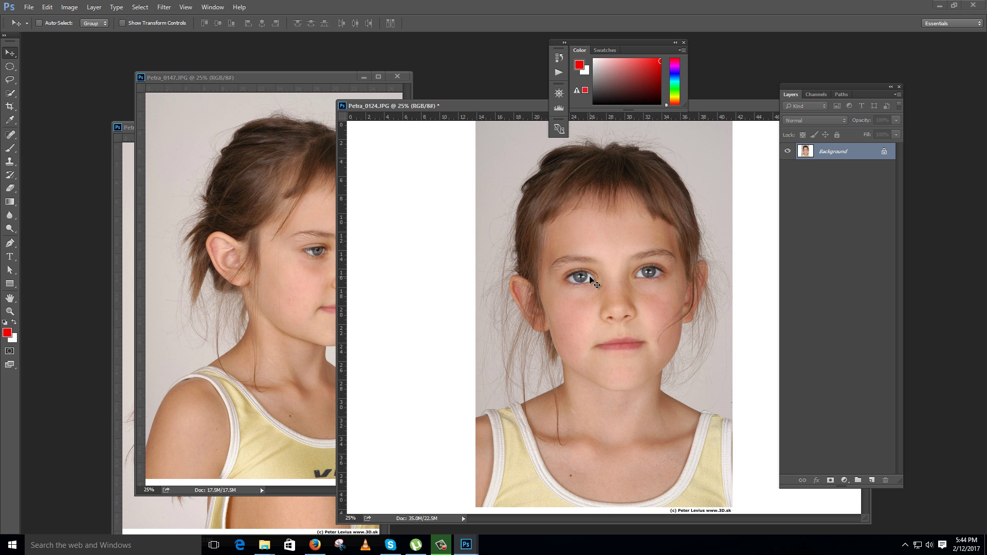
- Copy the photos from Petra_0147.JPG and Petra_0155.JPG into Petra_0124.JPG as separate layers
{"action": "left_click", "coordinate": [302, 299]}
{"action": "left_click_drag", "start_coordinate": [843, 153], "coordinate": [597, 283]}
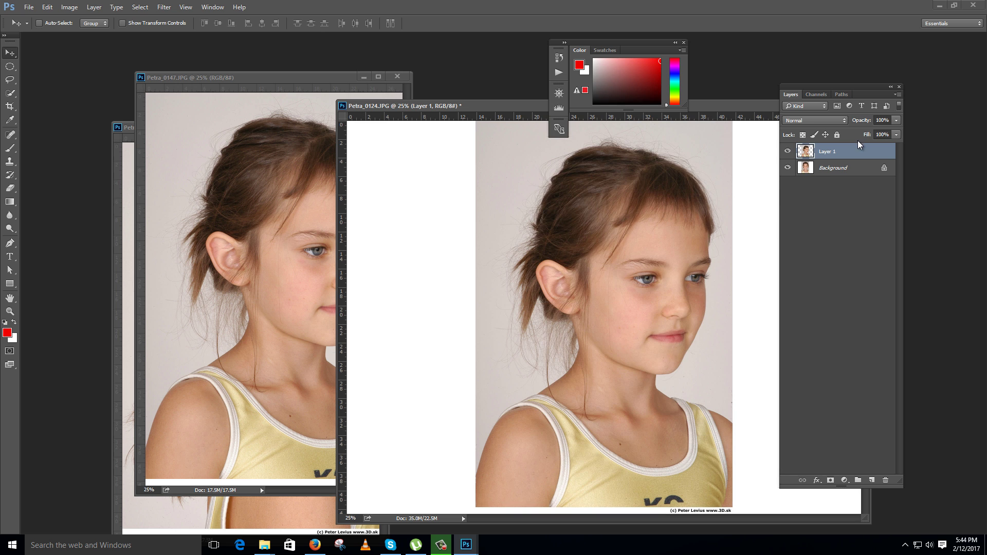
{"action": "left_click", "coordinate": [244, 517]}
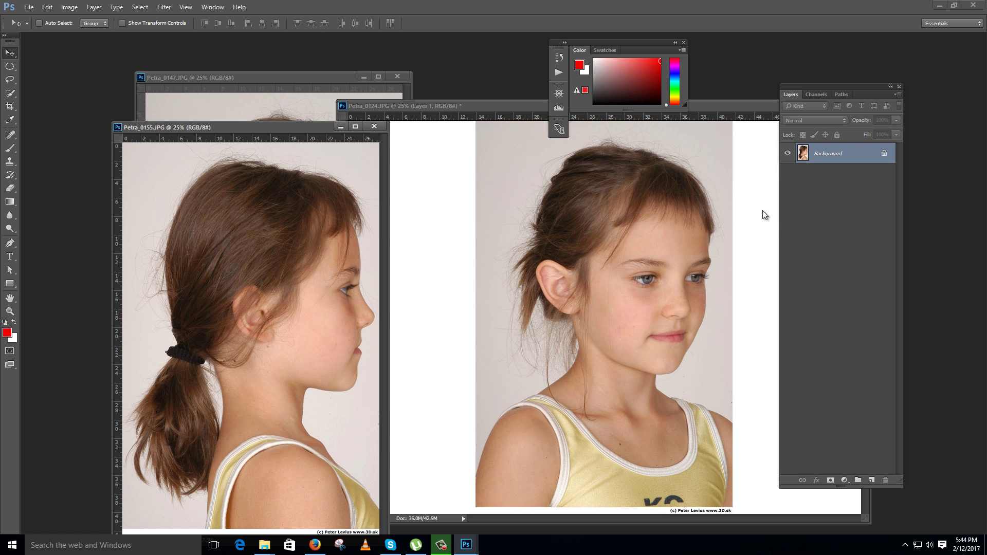
{"action": "left_click_drag", "start_coordinate": [824, 153], "coordinate": [353, 172]}
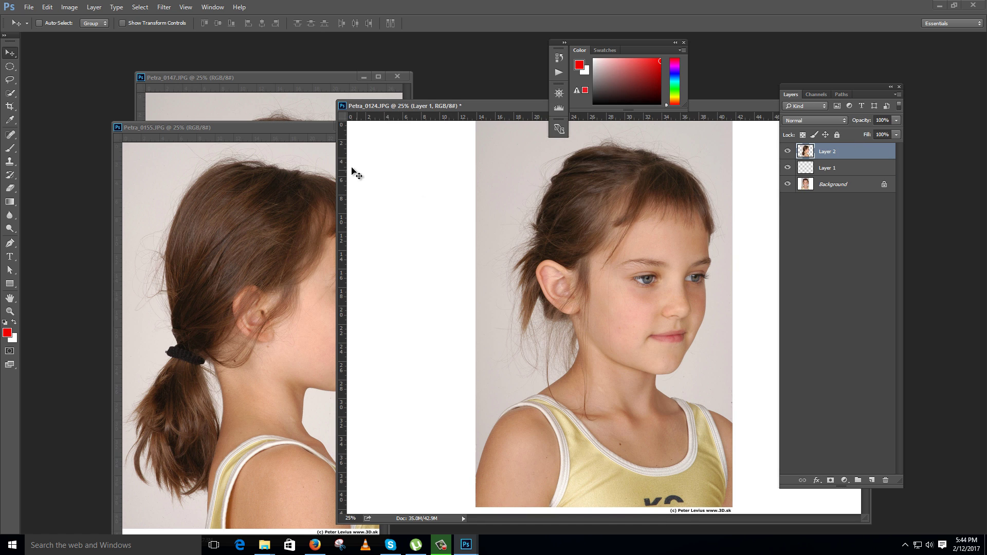
- Close the source images Petra_0155.JPG and Petra_0147.JPG, leaving only the combined document open
{"action": "left_click_drag", "start_coordinate": [307, 125], "coordinate": [174, 150]}
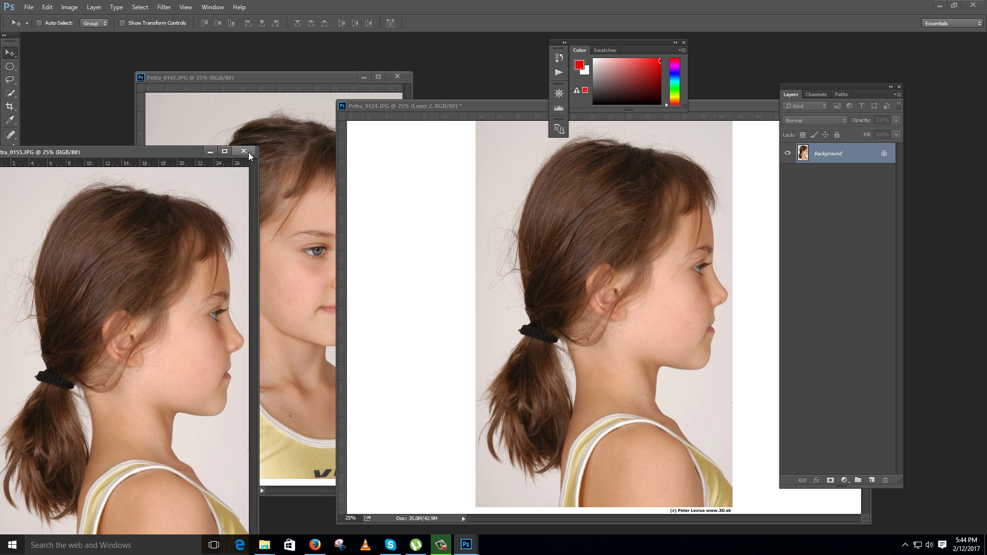
{"action": "left_click", "coordinate": [247, 152]}
{"action": "left_click", "coordinate": [397, 77]}
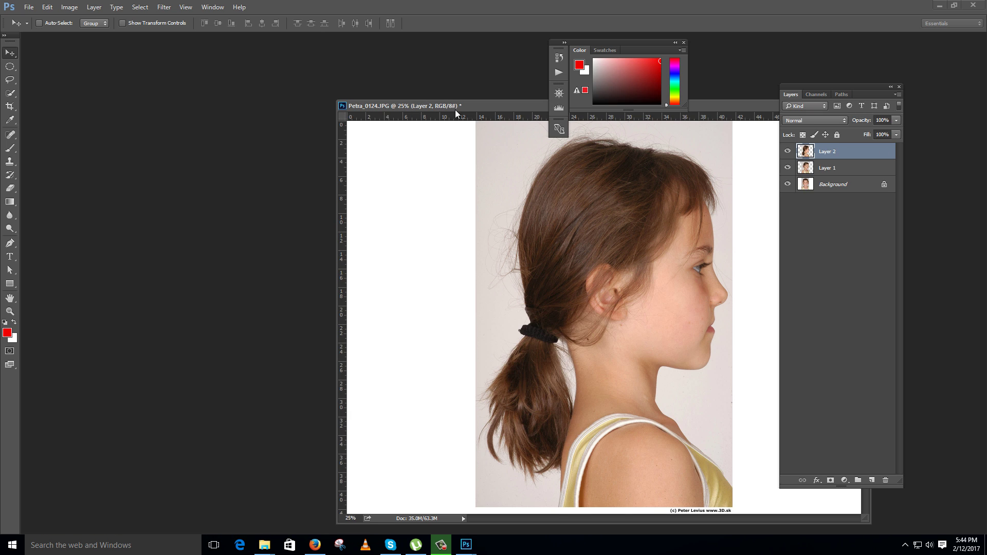
- Reposition and enlarge the Petra_0124.JPG window so the whole widened canvas fits with space around it
{"action": "left_click_drag", "start_coordinate": [455, 107], "coordinate": [239, 94]}
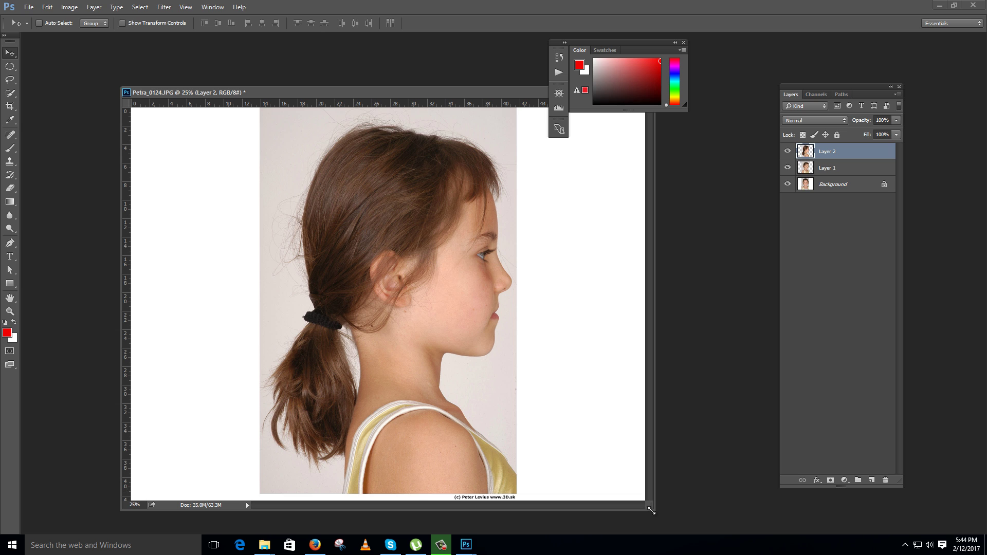
{"action": "left_click_drag", "start_coordinate": [650, 507], "coordinate": [755, 533]}
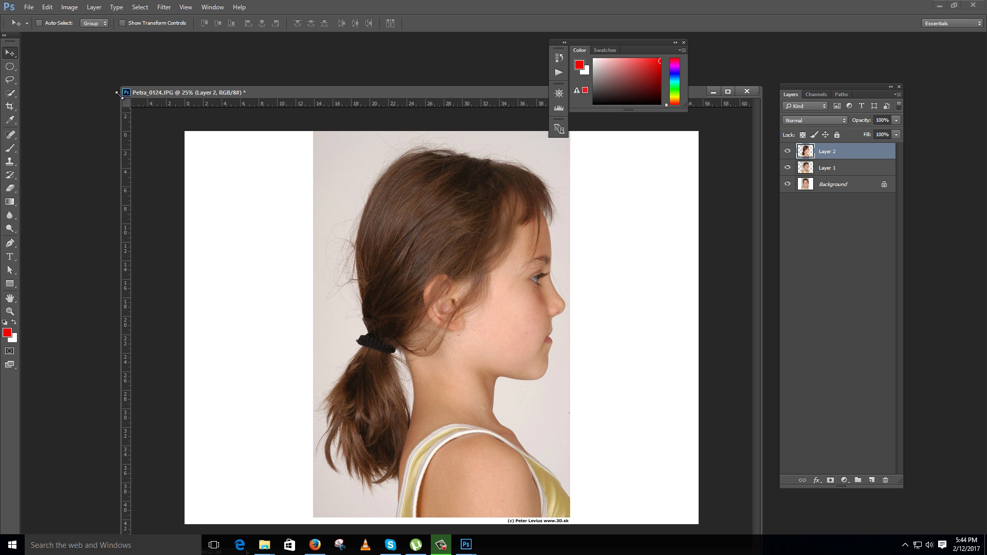
{"action": "left_click", "coordinate": [126, 93]}
{"action": "left_click", "coordinate": [126, 93]}
{"action": "left_click_drag", "start_coordinate": [120, 86], "coordinate": [41, 28]}
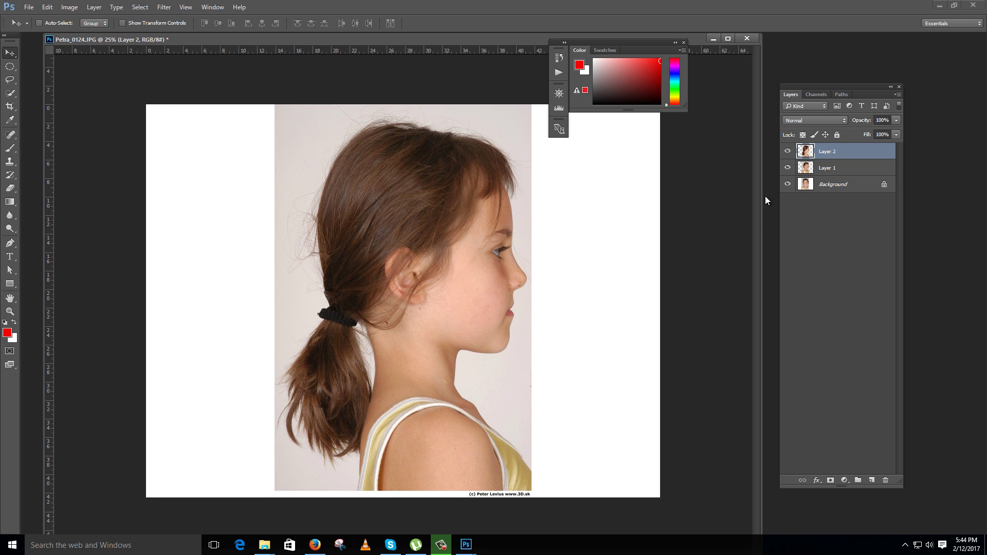
- Hide Layer 2 and Layer 1, and place a vertical guide through the centre of the front-view face
{"action": "left_click", "coordinate": [788, 151]}
{"action": "left_click", "coordinate": [788, 168]}
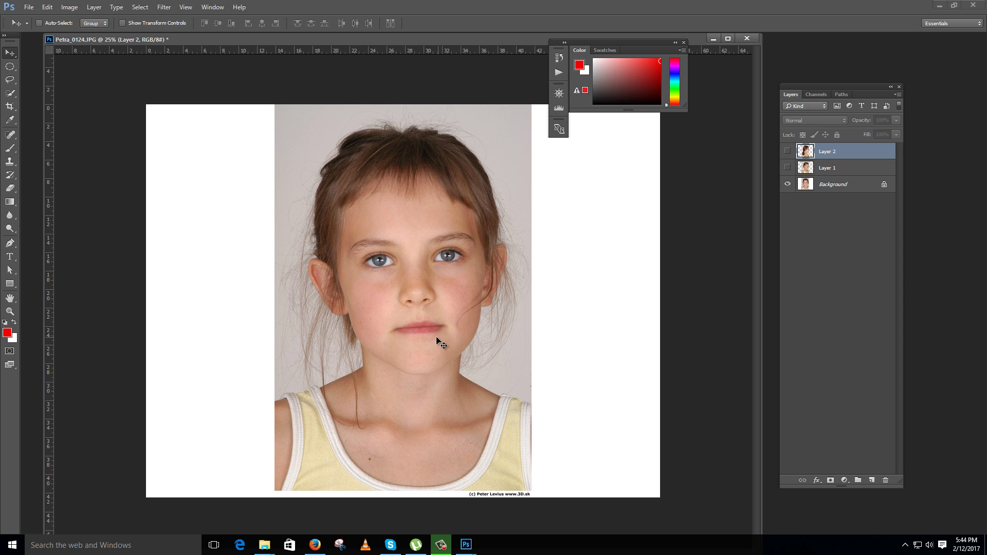
{"action": "left_click_drag", "start_coordinate": [52, 420], "coordinate": [416, 436]}
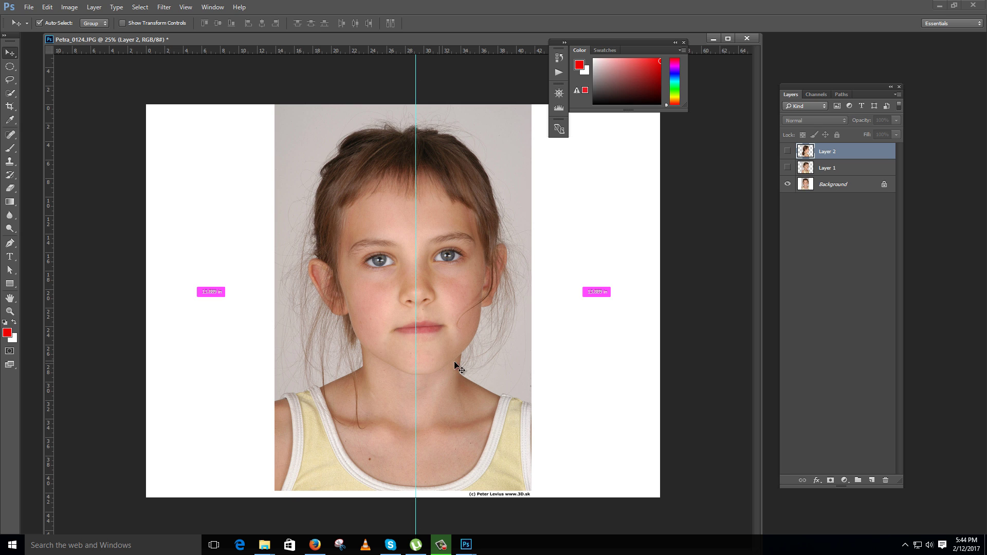
- Convert the locked Background into a regular editable layer with the default settings
{"action": "double_click", "coordinate": [824, 186]}
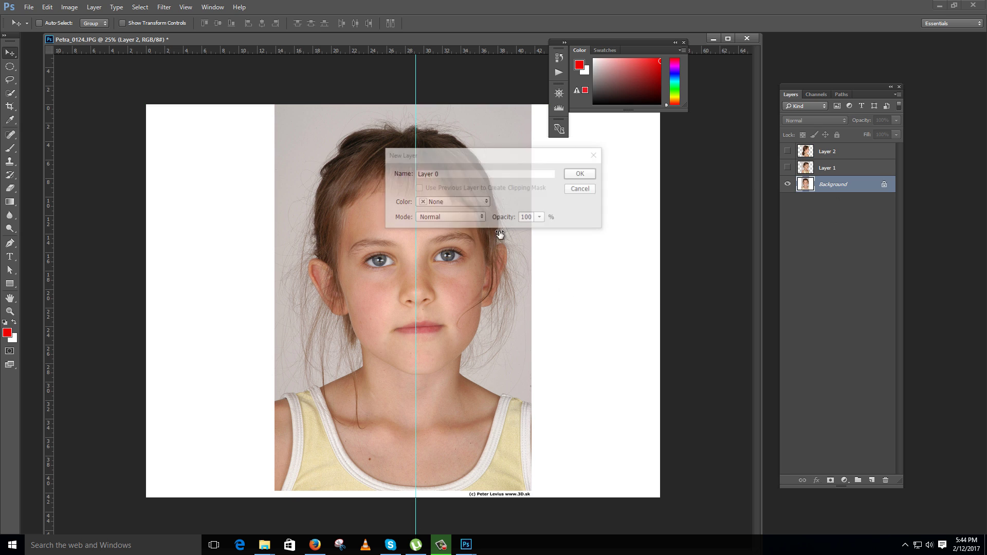
{"action": "left_click", "coordinate": [589, 175]}
{"action": "key", "text": "ctrl+t"}
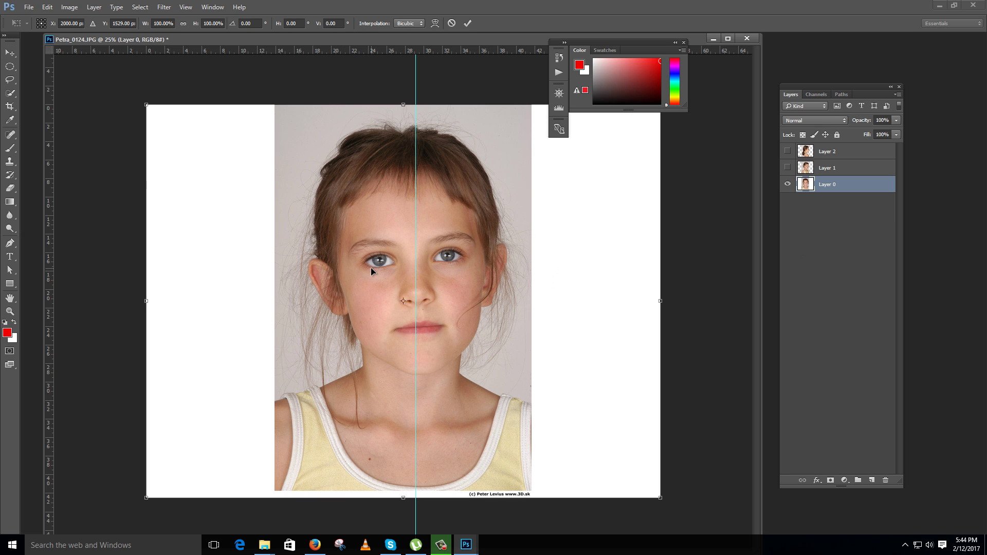
{"action": "key", "text": "Return"}
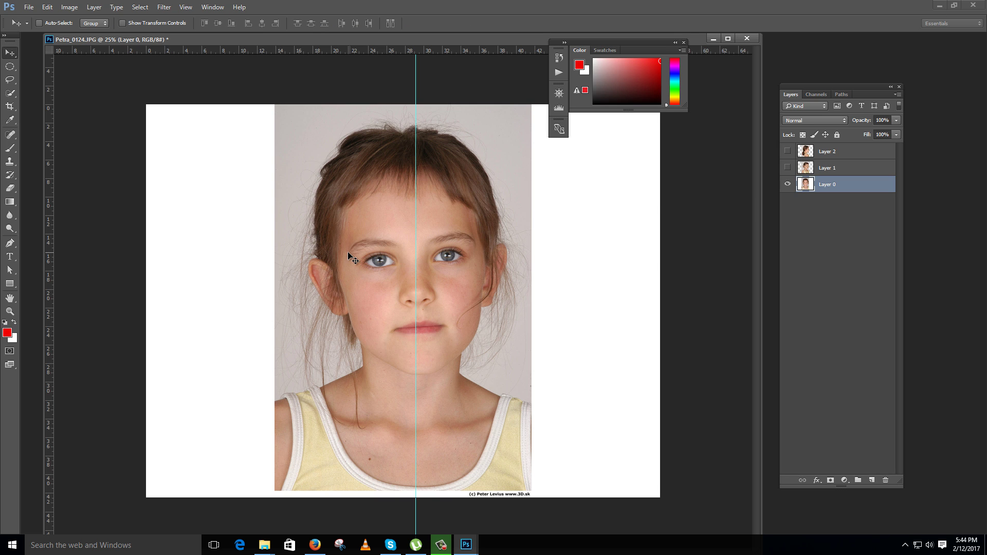
- Copy the front-view photo area to its own layer using a rectangular selection, and delete the original layer with the white margins
{"action": "left_click", "coordinate": [11, 66]}
{"action": "left_click", "coordinate": [56, 65]}
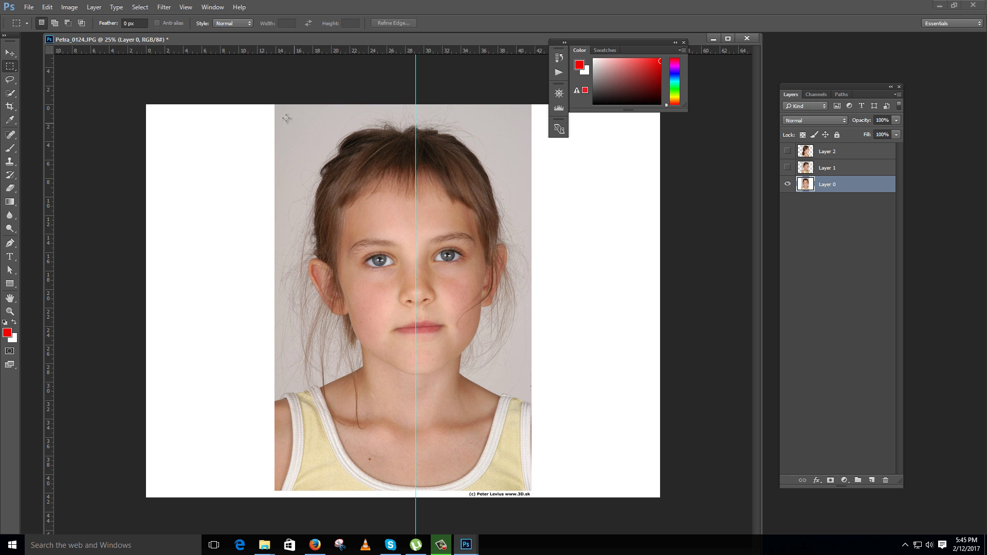
{"action": "left_click_drag", "start_coordinate": [275, 104], "coordinate": [531, 513]}
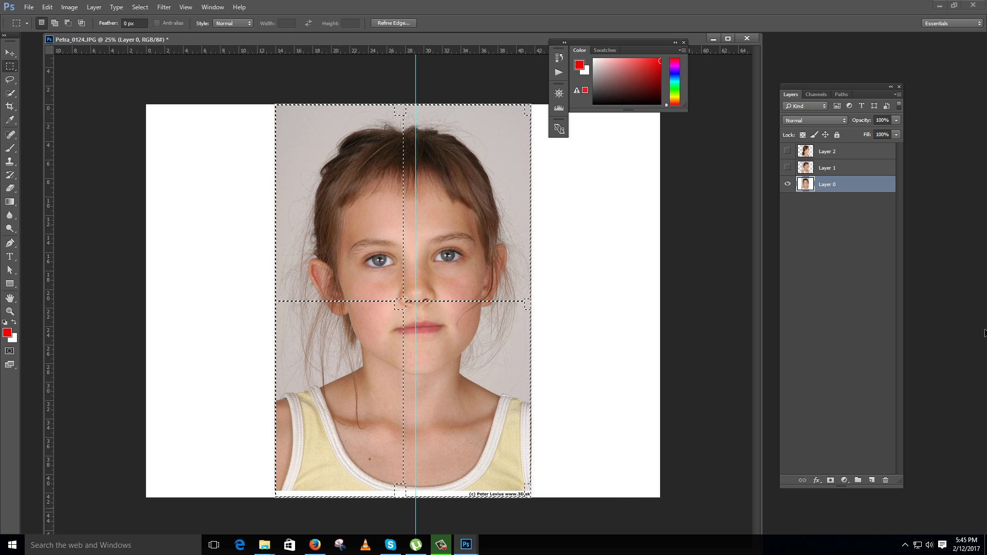
{"action": "key", "text": "ctrl+j"}
{"action": "left_click", "coordinate": [835, 203]}
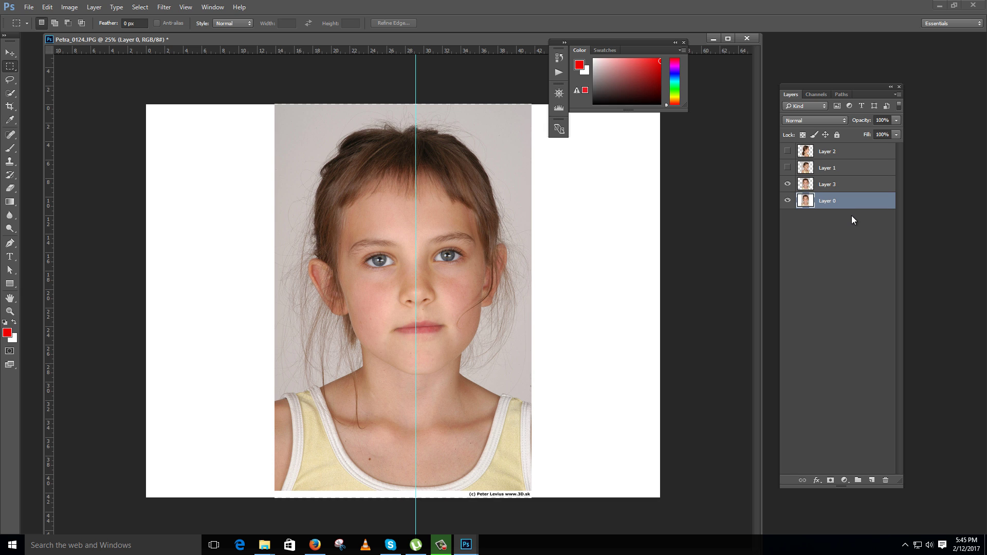
{"action": "key", "text": "Delete"}
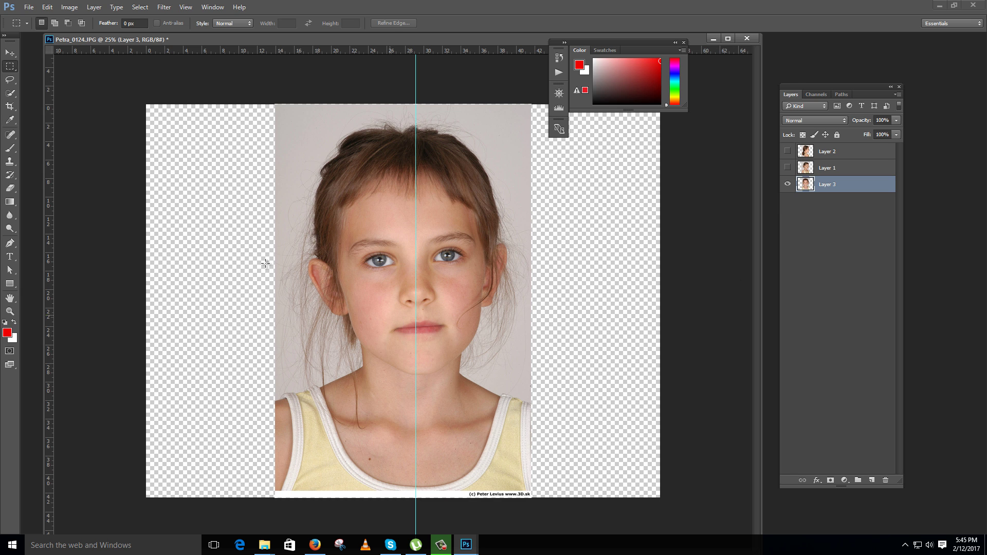
- Rotate the front-view photo about 3.35° clockwise and shift it slightly so the face sits upright and centred on the vertical guide
{"action": "key", "text": "v"}
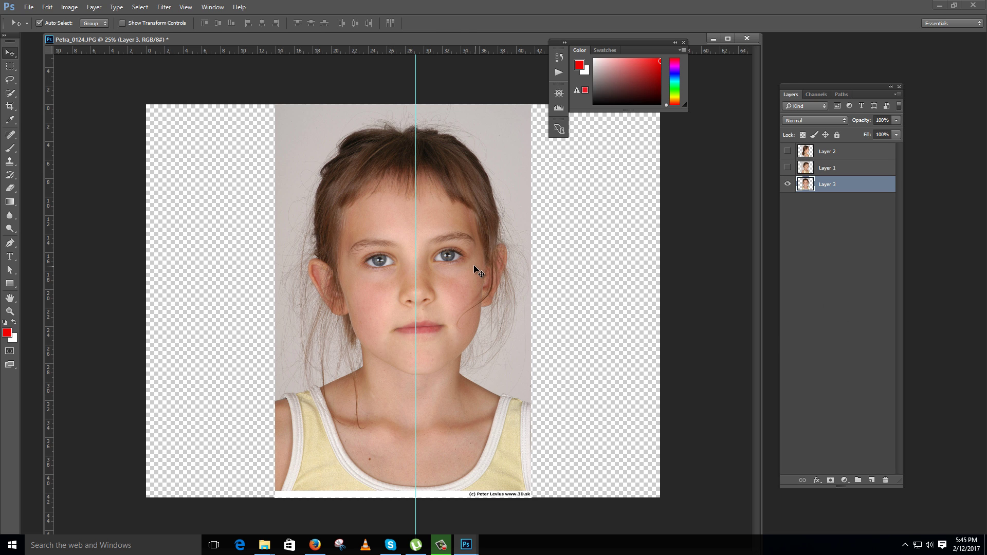
{"action": "key", "text": "ctrl+t"}
{"action": "left_click_drag", "start_coordinate": [544, 225], "coordinate": [547, 237]}
{"action": "left_click_drag", "start_coordinate": [487, 341], "coordinate": [488, 341]}
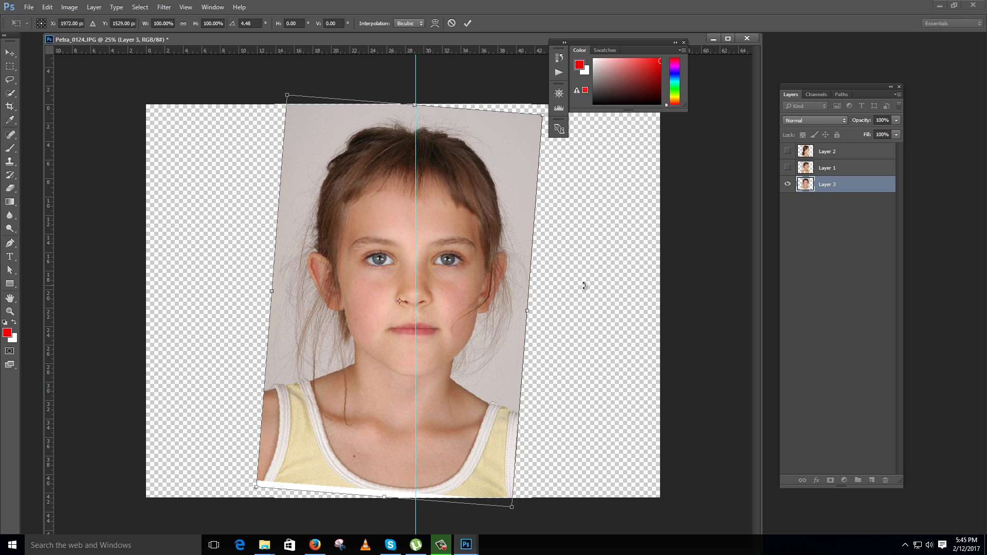
{"action": "left_click_drag", "start_coordinate": [589, 289], "coordinate": [586, 281]}
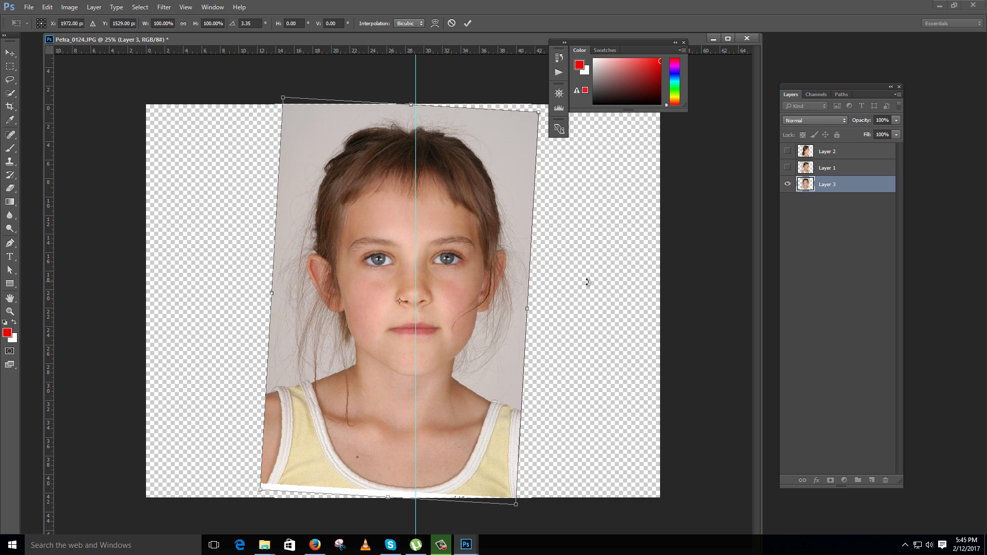
{"action": "key", "text": "Return"}
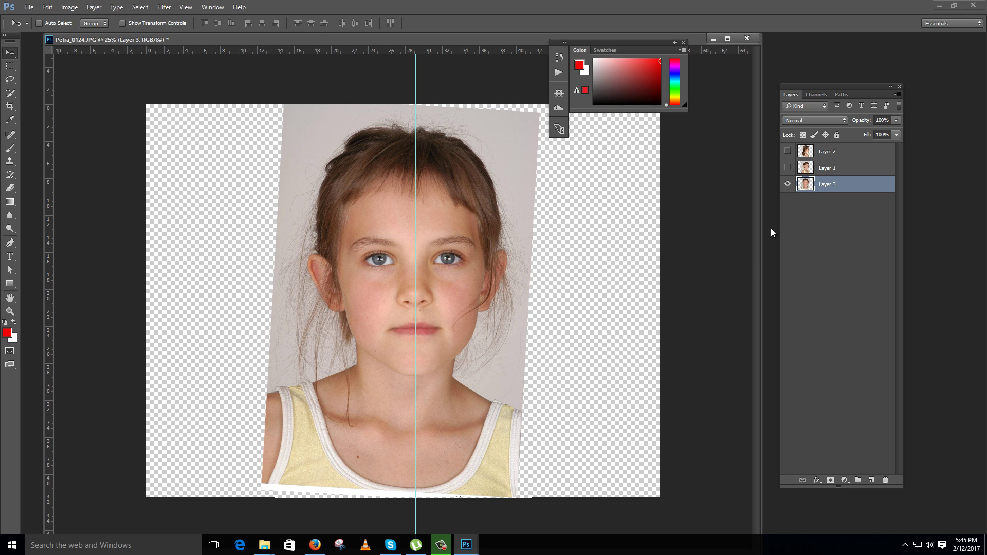
- Show Layer 1, set auto-select to Layer, and move the three-quarter photo left so its face ends near the vertical guide
{"action": "left_click", "coordinate": [786, 168]}
{"action": "left_click_drag", "start_coordinate": [478, 327], "coordinate": [645, 213]}
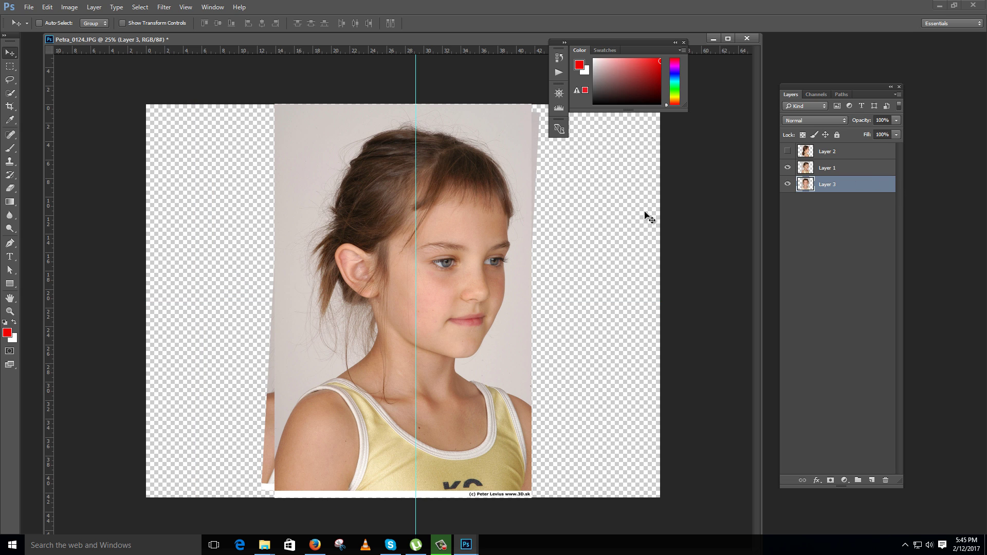
{"action": "left_click", "coordinate": [94, 36]}
{"action": "left_click_drag", "start_coordinate": [470, 302], "coordinate": [366, 298]}
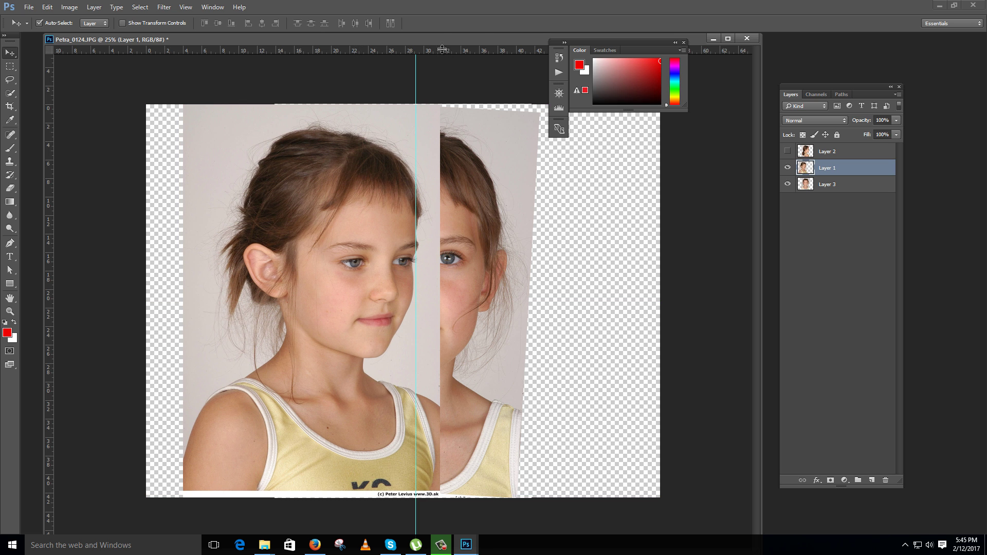
- Hide Layer 1 and place horizontal guides on the front view at the lip line, the top of the head and the brow line
{"action": "left_click_drag", "start_coordinate": [445, 49], "coordinate": [460, 325]}
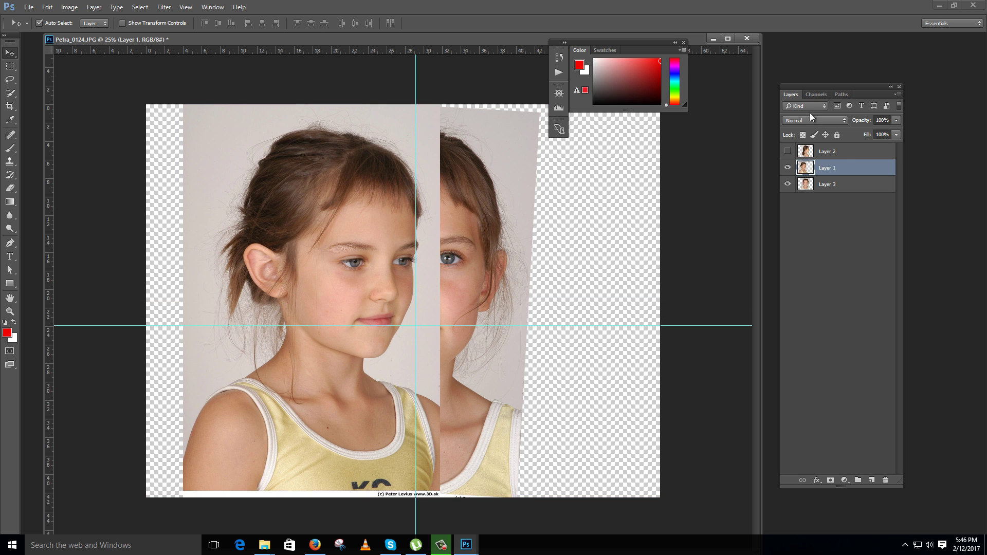
{"action": "left_click", "coordinate": [787, 168]}
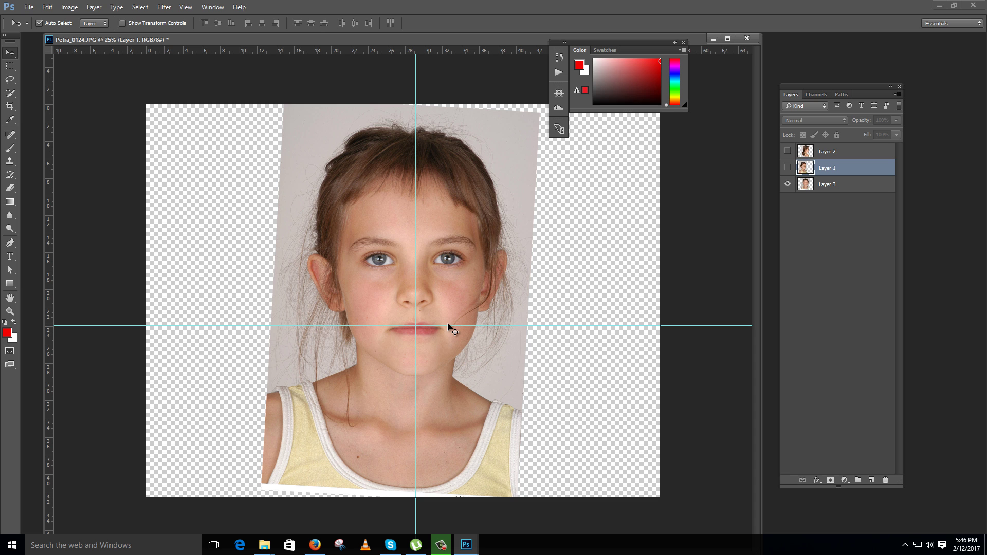
{"action": "left_click_drag", "start_coordinate": [448, 325], "coordinate": [448, 329]}
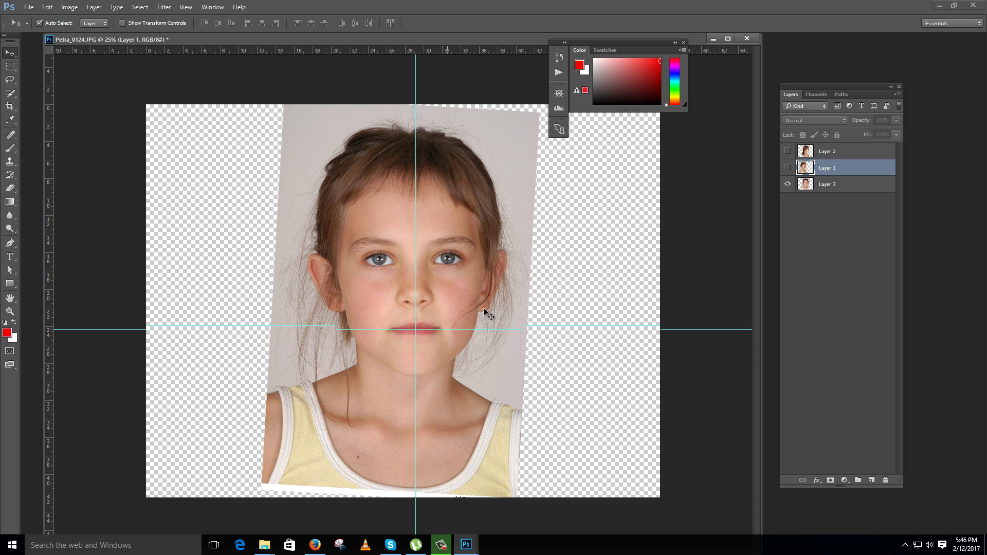
{"action": "left_click_drag", "start_coordinate": [450, 56], "coordinate": [462, 134]}
{"action": "left_click_drag", "start_coordinate": [476, 218], "coordinate": [478, 237]}
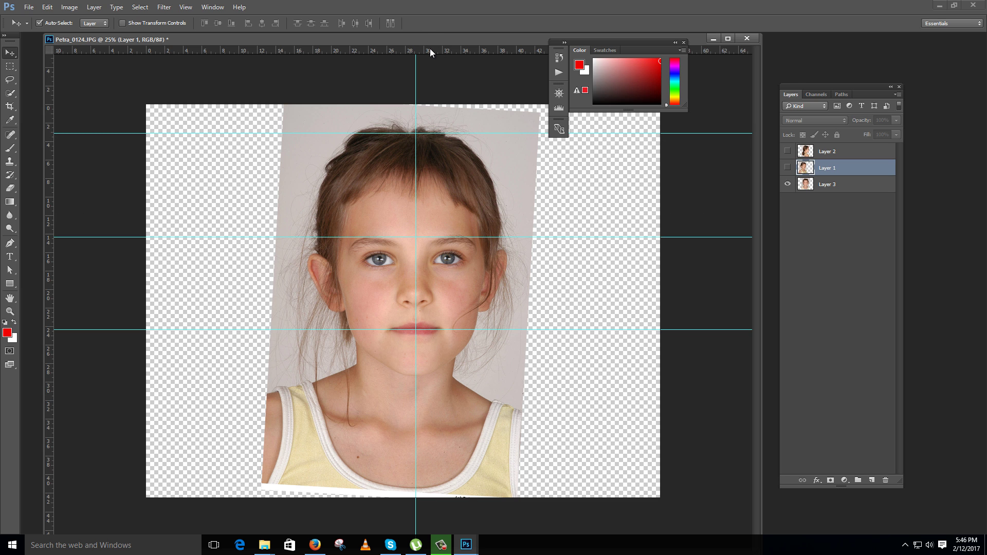
- Add horizontal guides on the front view at the chin, the base of the nose and the eye line
{"action": "left_click_drag", "start_coordinate": [430, 48], "coordinate": [479, 305]}
{"action": "left_click_drag", "start_coordinate": [427, 40], "coordinate": [390, 45]}
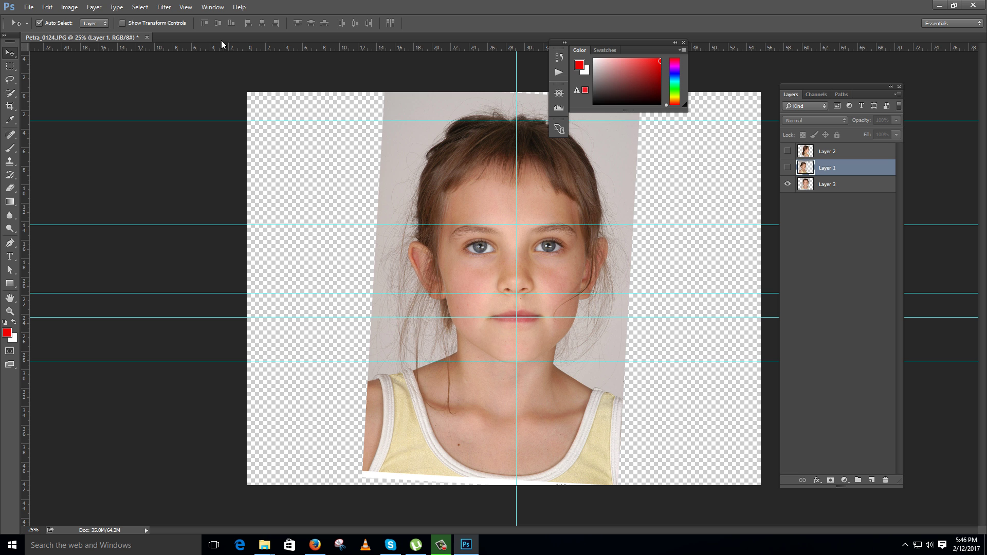
{"action": "left_click_drag", "start_coordinate": [405, 220], "coordinate": [354, 273]}
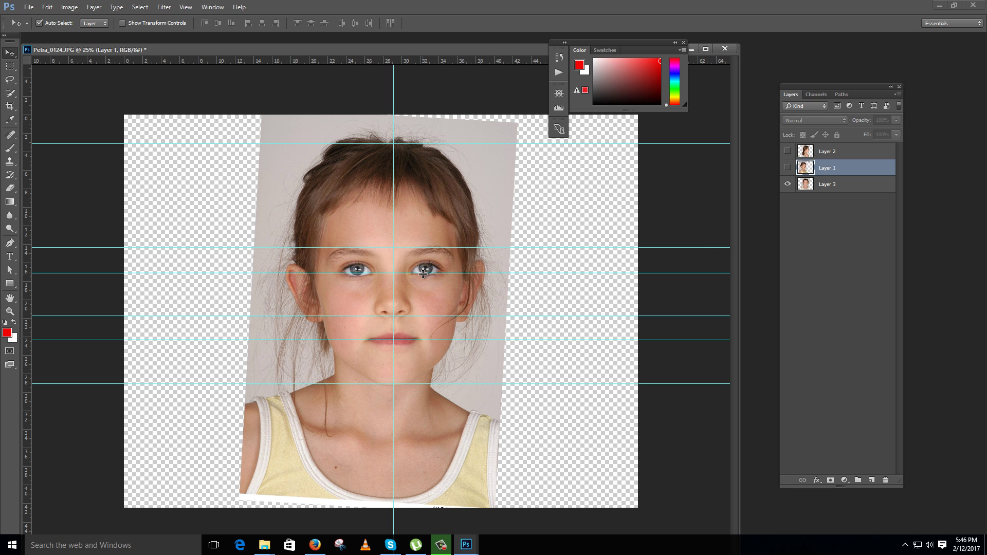
{"action": "left_click_drag", "start_coordinate": [423, 271], "coordinate": [423, 269]}
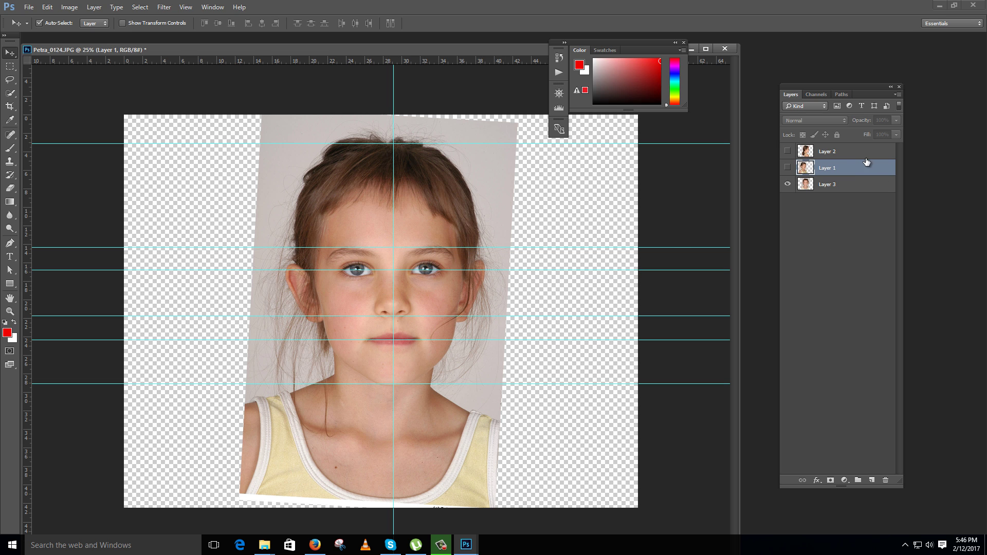
- Show Layer 1, reduce its opacity to 77%, and move the three-quarter photo right so its face overlaps the front view
{"action": "left_click", "coordinate": [787, 169]}
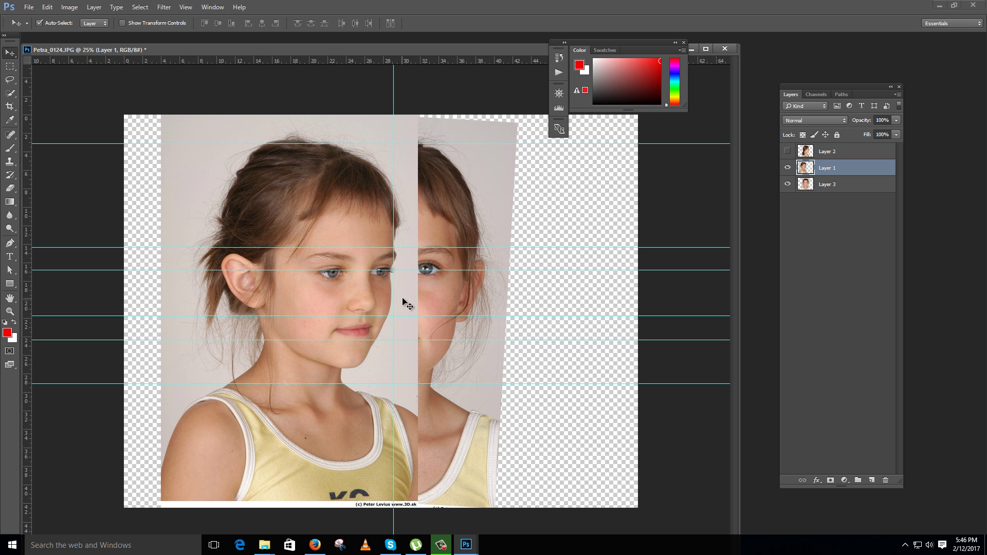
{"action": "left_click_drag", "start_coordinate": [862, 122], "coordinate": [849, 130]}
{"action": "key", "text": "Return"}
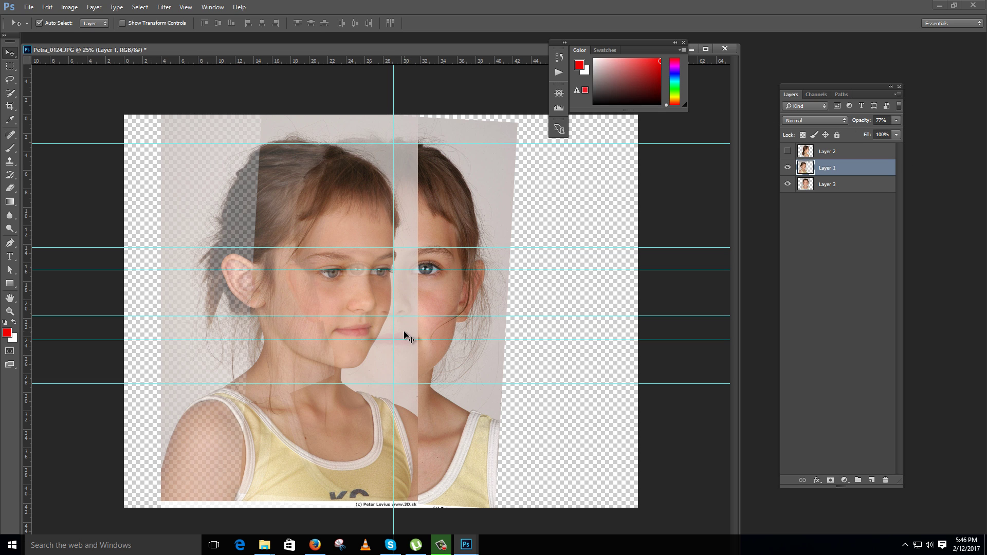
{"action": "left_click_drag", "start_coordinate": [406, 336], "coordinate": [424, 338]}
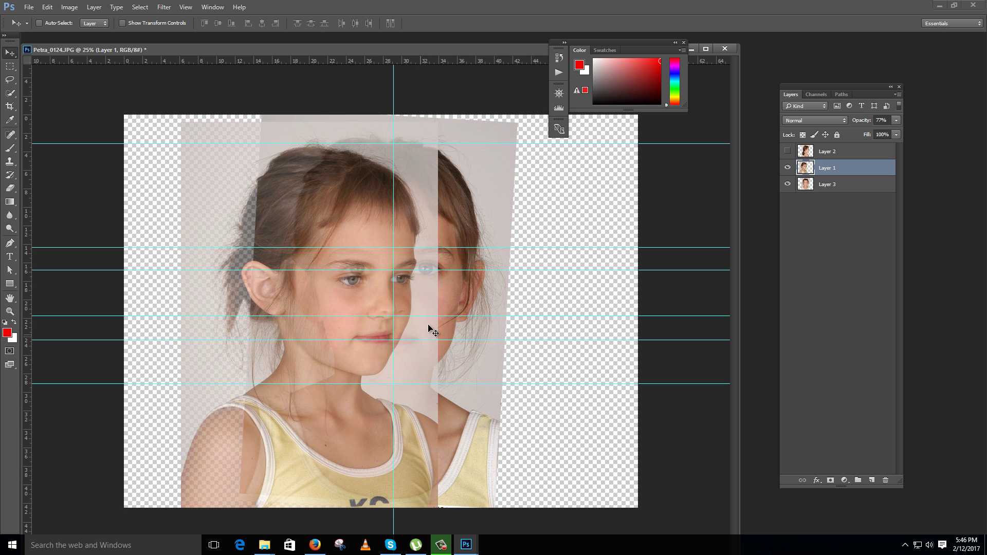
- Free-transform Layer 1, scaling it proportionally to about 112.7% and shifting it so eyes and lips approach the guides
{"action": "key", "text": "ctrl+t"}
{"action": "left_click_drag", "start_coordinate": [439, 123], "coordinate": [460, 109]}
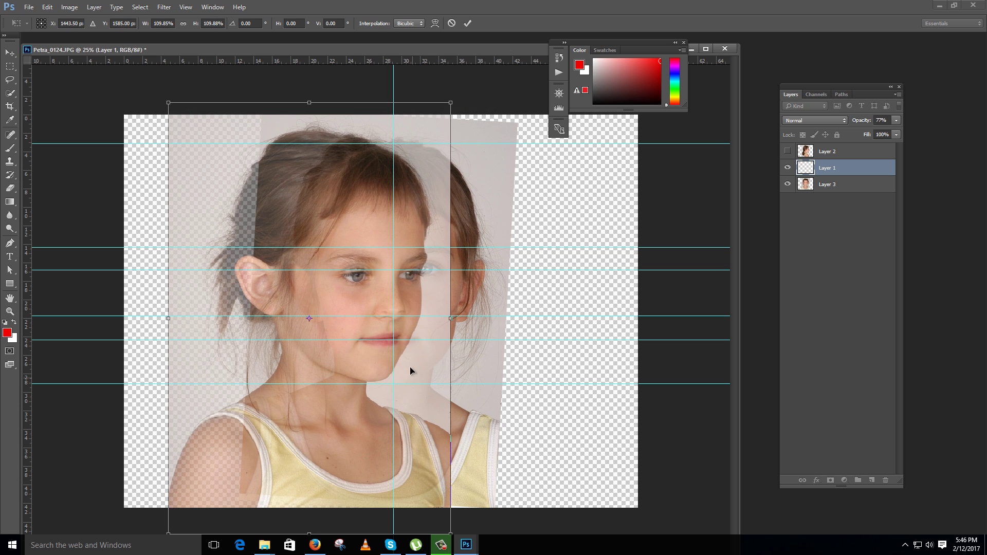
{"action": "mouse_move", "coordinate": [412, 362]}
{"action": "left_mouse_down"}
{"action": "mouse_move", "coordinate": [398, 367]}
{"action": "mouse_move", "coordinate": [415, 356]}
{"action": "left_mouse_up"}
{"action": "left_click_drag", "start_coordinate": [416, 358], "coordinate": [417, 357]}
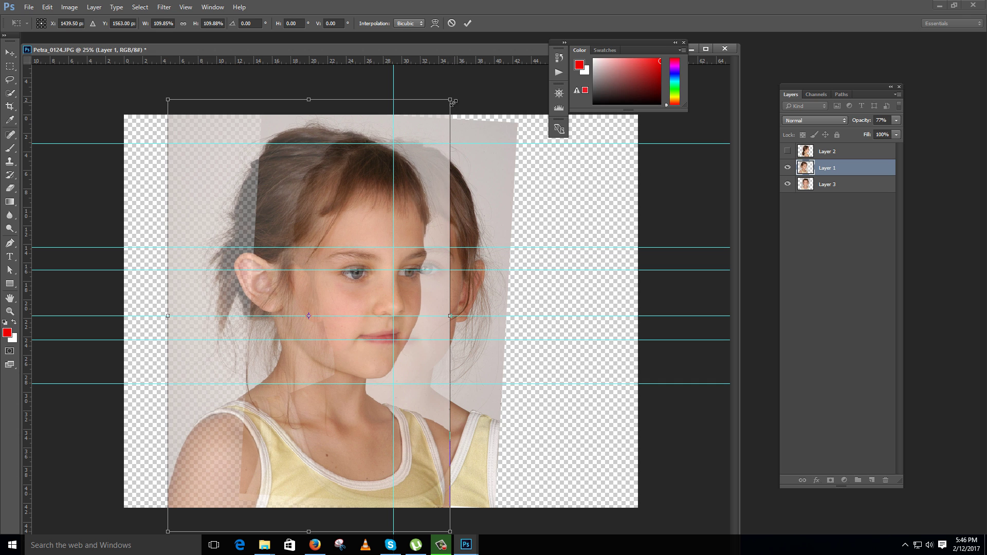
{"action": "left_click_drag", "start_coordinate": [453, 102], "coordinate": [457, 97]}
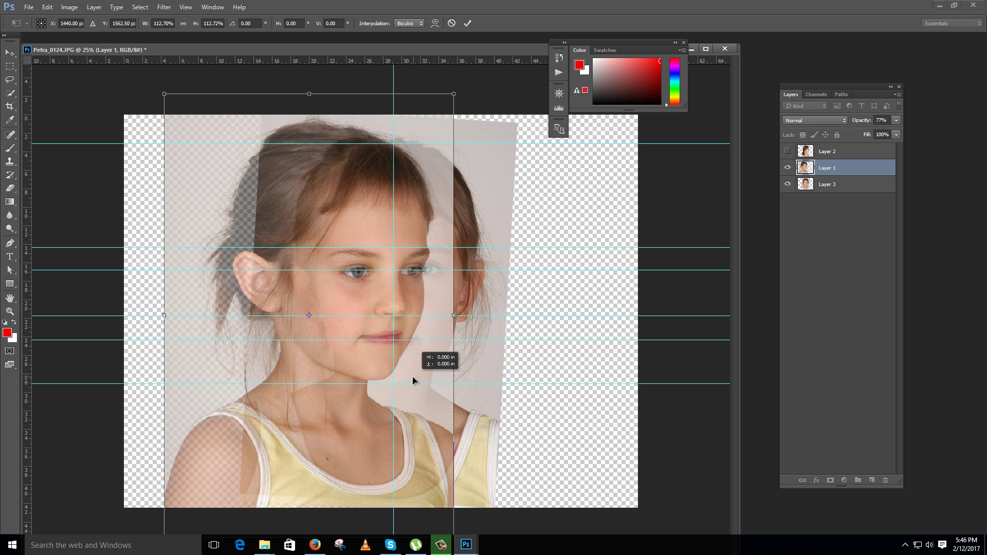
- Enlarge the three-quarter photo proportionally to about 115.25% and lower it to Y 1582.50 px
{"action": "left_click_drag", "start_coordinate": [413, 378], "coordinate": [412, 378]}
{"action": "key", "text": "Down"}
{"action": "key", "text": "Down"}
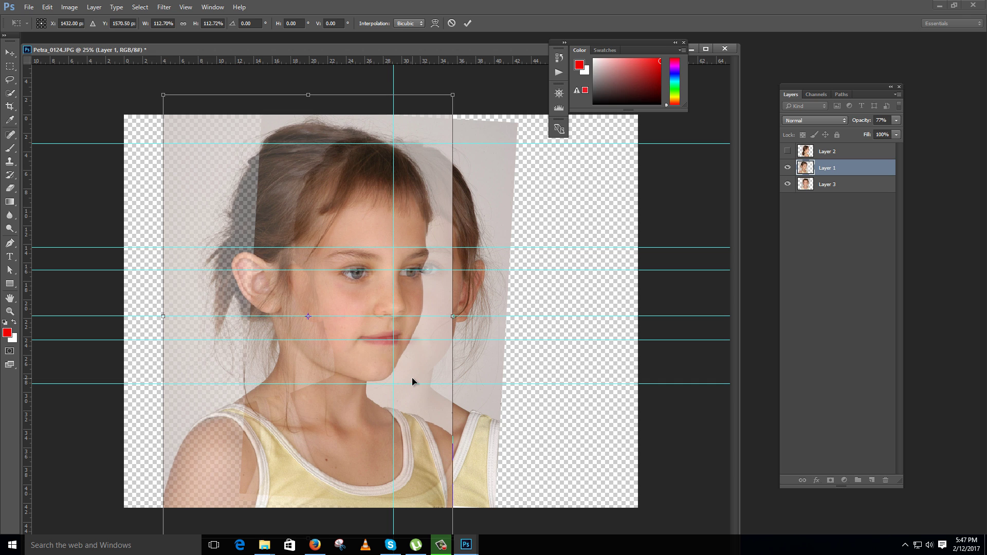
{"action": "left_click_drag", "start_coordinate": [455, 92], "coordinate": [457, 89]}
{"action": "key", "text": "Down"}
{"action": "key", "text": "Down"}
{"action": "key", "text": "Down"}
{"action": "key", "text": "Down"}
{"action": "key", "text": "Down"}
{"action": "key", "text": "Down"}
{"action": "key", "text": "Down"}
{"action": "key", "text": "Down"}
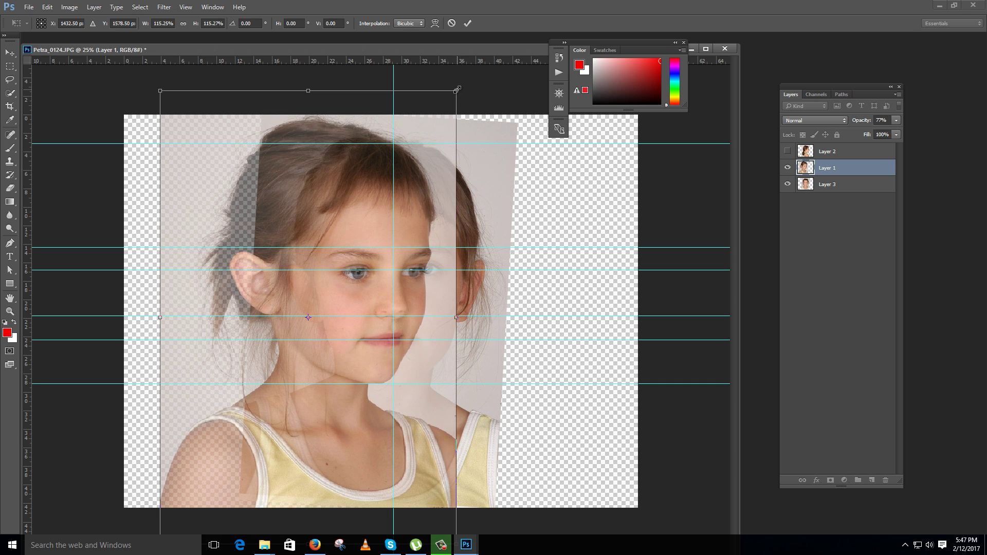
{"action": "key", "text": "Down"}
{"action": "key", "text": "Down"}
{"action": "key", "text": "Down"}
{"action": "key", "text": "Down"}
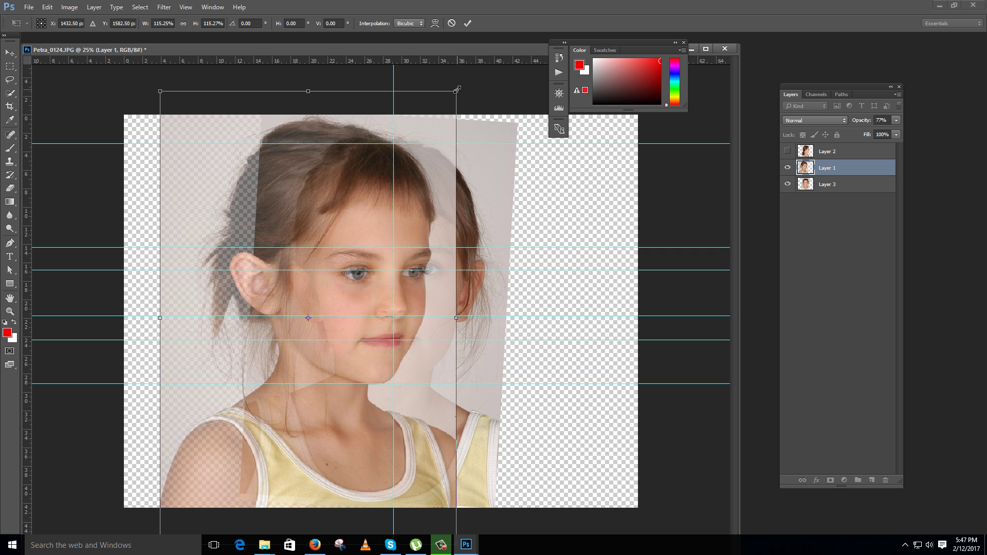
- Fine-tune the three-quarter photo horizontally against the front-view face, ending at X 1430.50 px
{"action": "key", "text": "Left"}
{"action": "key", "text": "Left"}
{"action": "key", "text": "Left"}
{"action": "key", "text": "Left"}
{"action": "key", "text": "Left"}
{"action": "key", "text": "Left"}
{"action": "key", "text": "Left"}
{"action": "key", "text": "Left"}
{"action": "key", "text": "Left"}
{"action": "key", "text": "Left"}
{"action": "key", "text": "Left"}
{"action": "key", "text": "Left"}
{"action": "key", "text": "Left"}
{"action": "key", "text": "Left"}
{"action": "key", "text": "Left"}
{"action": "key", "text": "Left"}
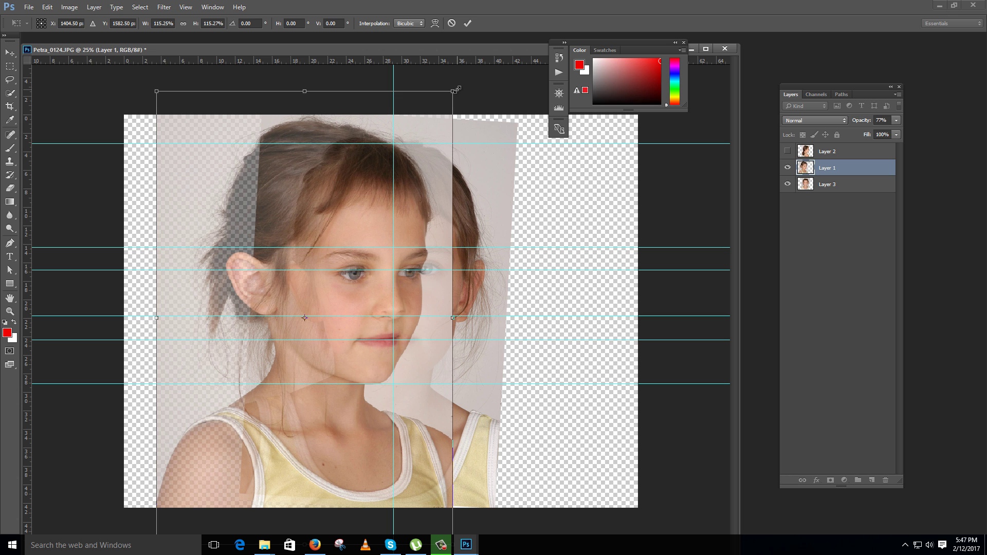
{"action": "key", "text": "Right"}
{"action": "key", "text": "Right"}
{"action": "key", "text": "Right"}
{"action": "key", "text": "Right"}
{"action": "key", "text": "Right"}
{"action": "key", "text": "Right"}
{"action": "key", "text": "Right"}
{"action": "key", "text": "Right"}
{"action": "key", "text": "Right"}
{"action": "key", "text": "Right"}
{"action": "key", "text": "Right"}
{"action": "key", "text": "Right"}
{"action": "key", "text": "Right"}
{"action": "key", "text": "Right"}
{"action": "key", "text": "Right"}
{"action": "key", "text": "Right"}
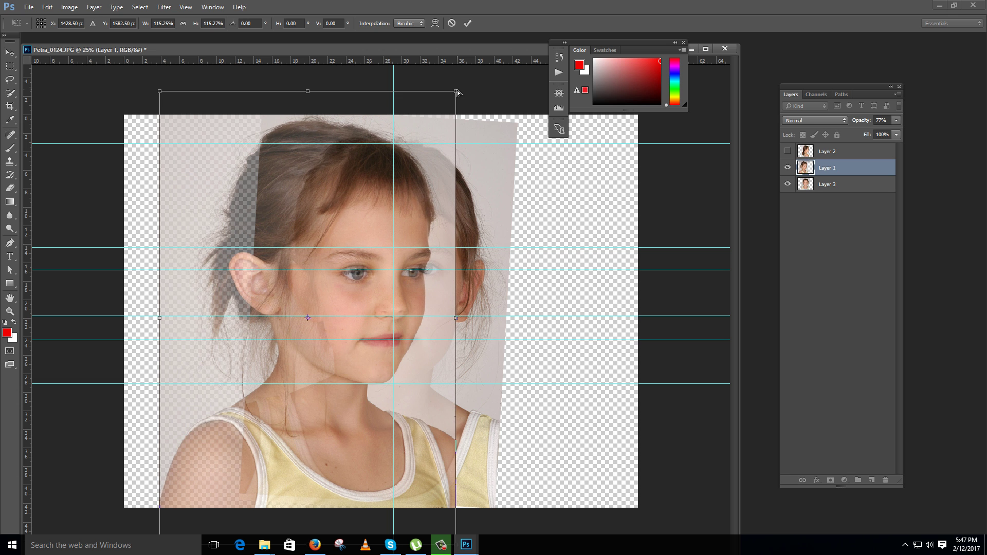
{"action": "key", "text": "ctrl+plus"}
{"action": "key", "text": "ctrl+plus"}
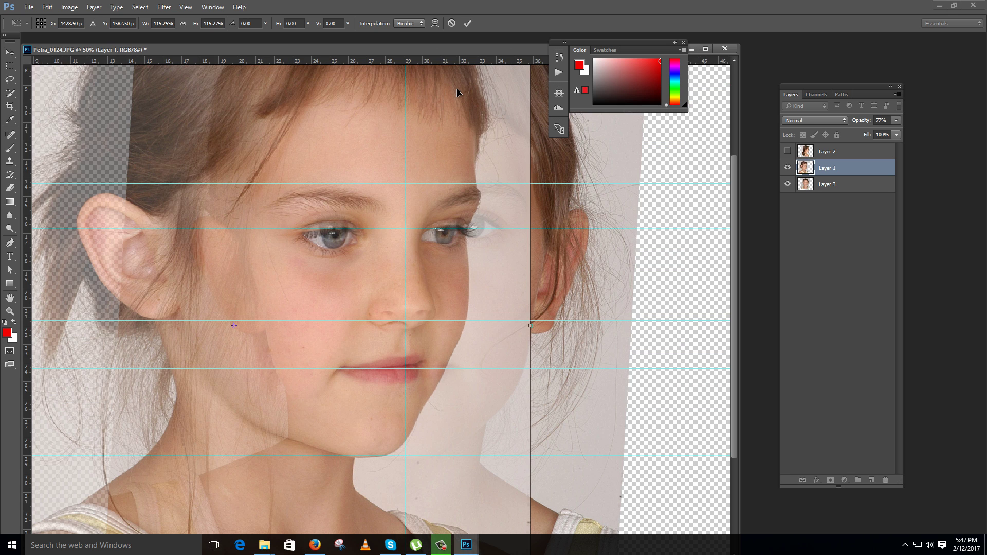
{"action": "key", "text": "Right"}
{"action": "key", "text": "Right"}
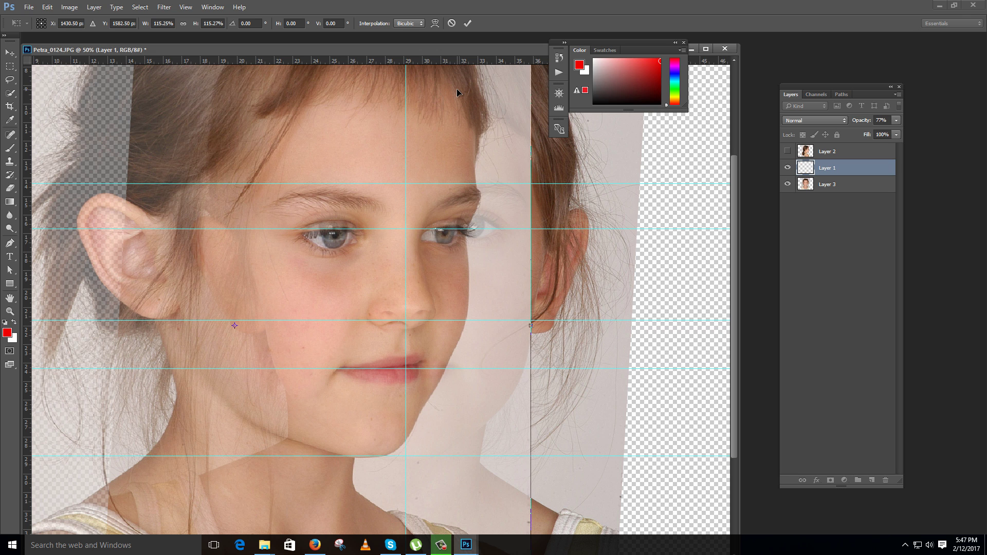
- Raise the three-quarter photo in small steps to Y 1552.50 px, matching its eyes and brows to the guides
{"action": "key", "text": "Up"}
{"action": "key", "text": "Up"}
{"action": "key", "text": "Up"}
{"action": "key", "text": "Up"}
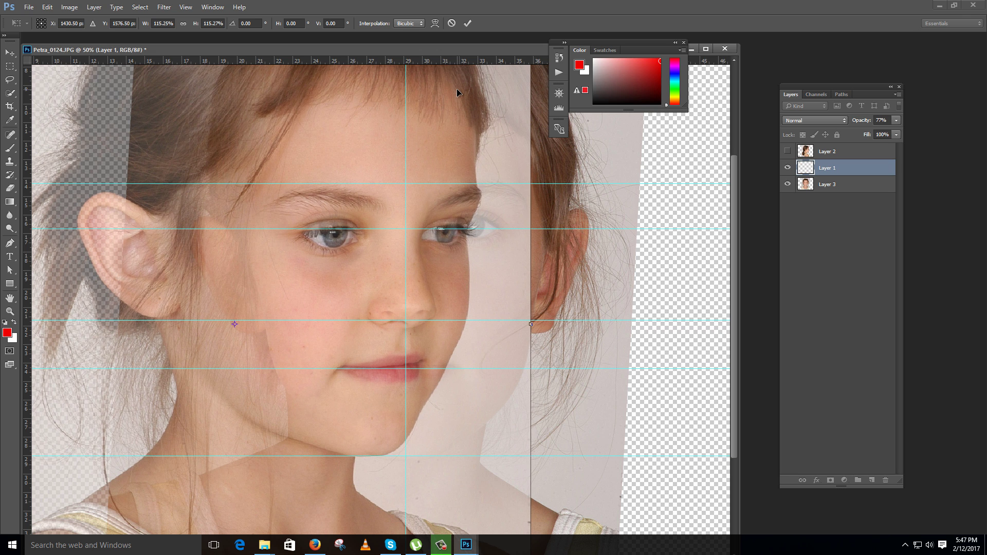
{"action": "key", "text": "Up"}
{"action": "key", "text": "Up"}
{"action": "key", "text": "Up"}
{"action": "key", "text": "Up"}
{"action": "key", "text": "Up"}
{"action": "key", "text": "Up"}
{"action": "key", "text": "Up"}
{"action": "key", "text": "Up"}
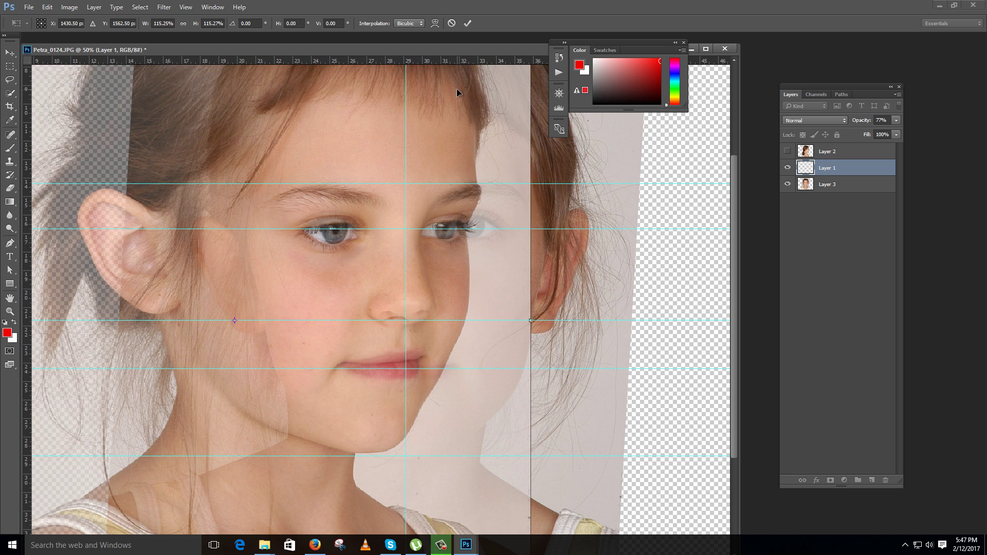
{"action": "key", "text": "Up"}
{"action": "key", "text": "Up"}
{"action": "key", "text": "Up"}
{"action": "key", "text": "Up"}
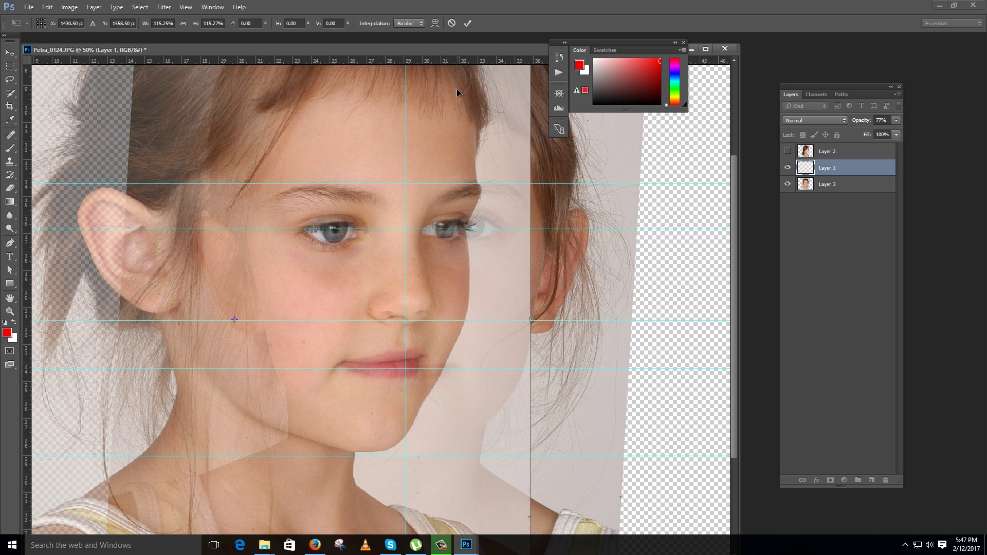
{"action": "key", "text": "Up"}
{"action": "key", "text": "Up"}
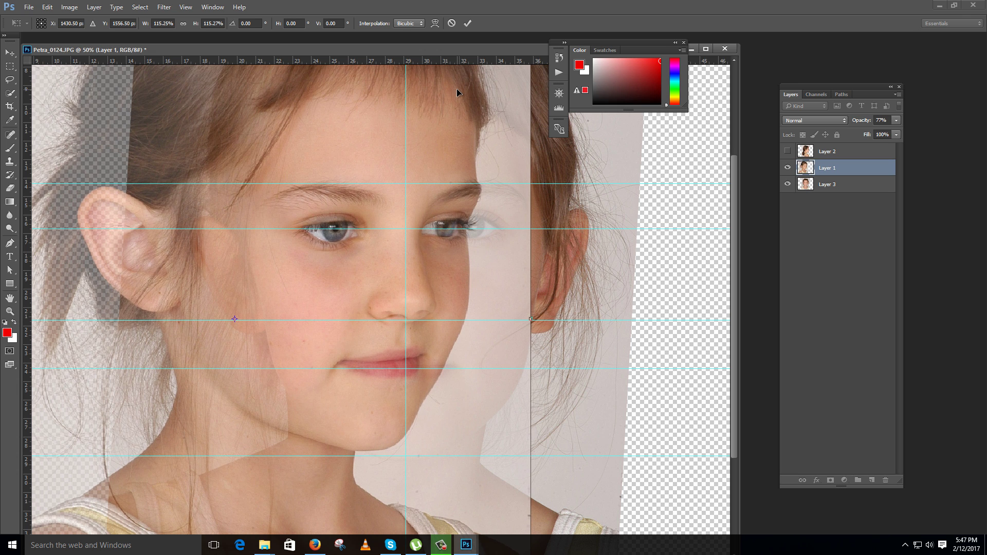
{"action": "key", "text": "Up"}
{"action": "key", "text": "Up"}
{"action": "key", "text": "Up"}
{"action": "key", "text": "Up"}
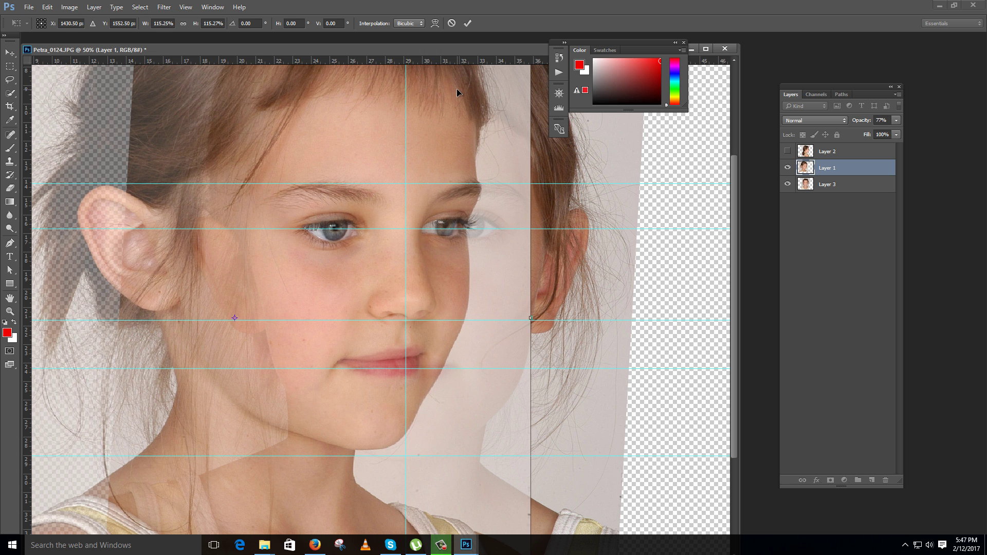
- Nudge the three-quarter photo to X 1418.50 and Y 1548.50 px, and apply the transform
{"action": "key", "text": "Left"}
{"action": "key", "text": "Left"}
{"action": "key", "text": "Left"}
{"action": "key", "text": "Left"}
{"action": "key", "text": "Left"}
{"action": "key", "text": "Left"}
{"action": "key", "text": "Left"}
{"action": "key", "text": "Left"}
{"action": "key", "text": "Left"}
{"action": "key", "text": "Left"}
{"action": "key", "text": "Left"}
{"action": "key", "text": "Left"}
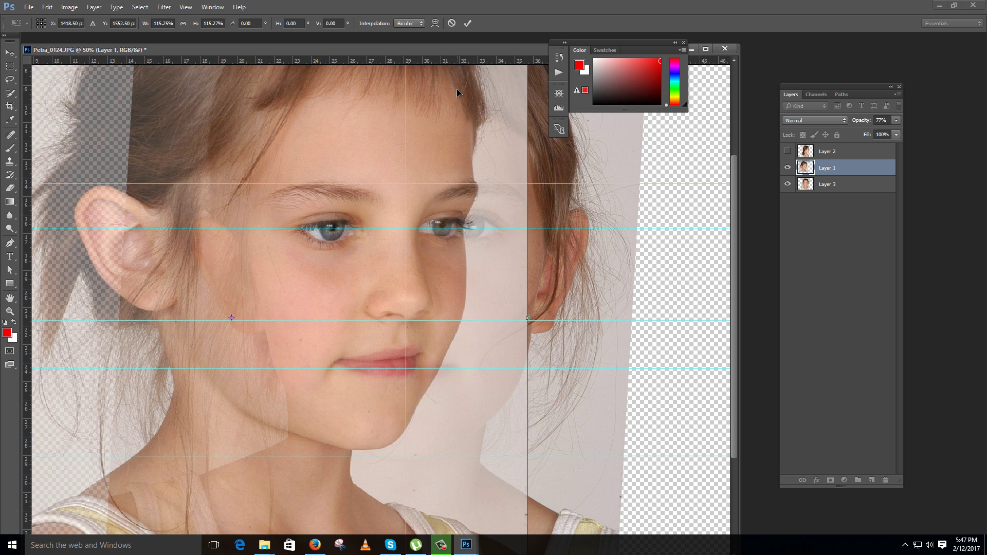
{"action": "key", "text": "Up"}
{"action": "key", "text": "Up"}
{"action": "key", "text": "Up"}
{"action": "key", "text": "Up"}
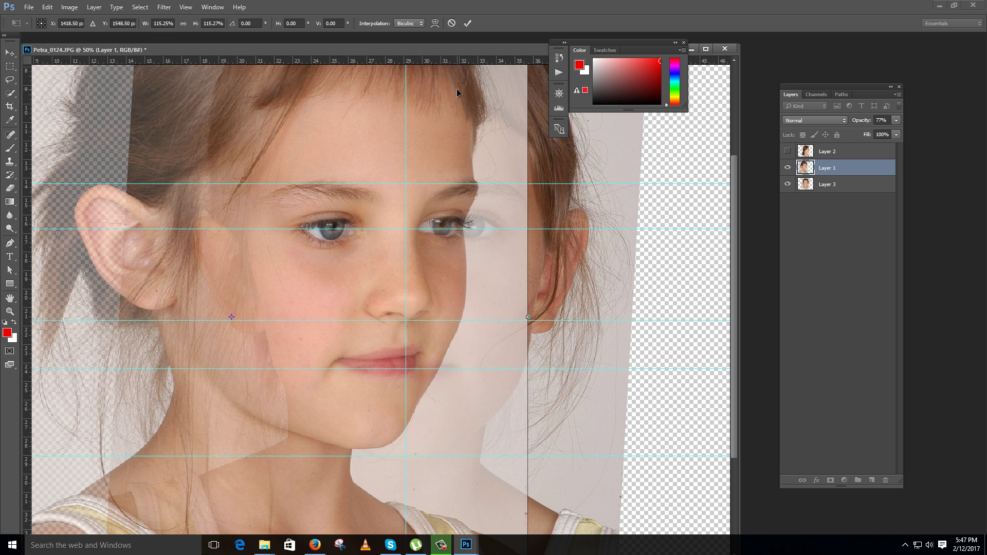
{"action": "key", "text": "Return"}
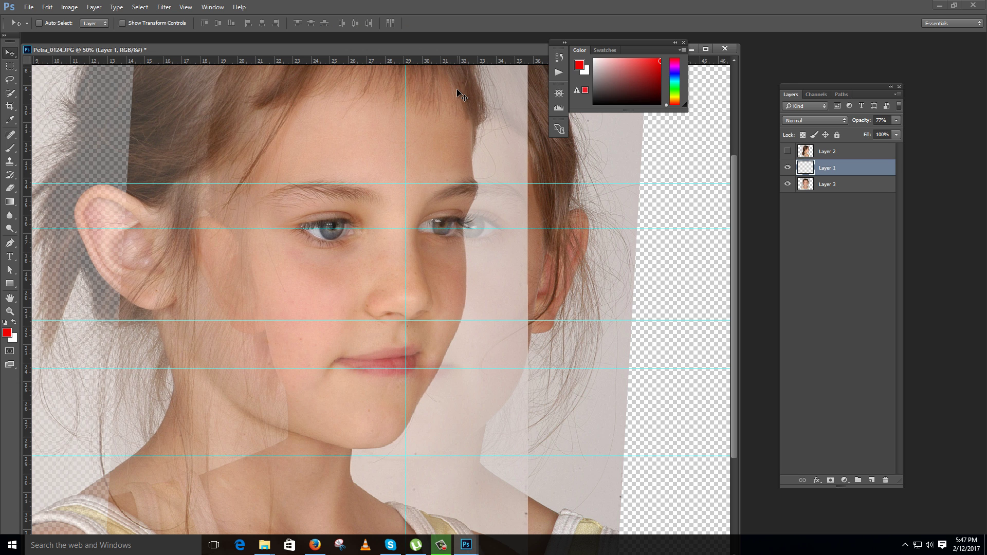
- Restore Layer 1 to 100% opacity and add a layer mask to it
{"action": "key", "text": "ctrl+minus"}
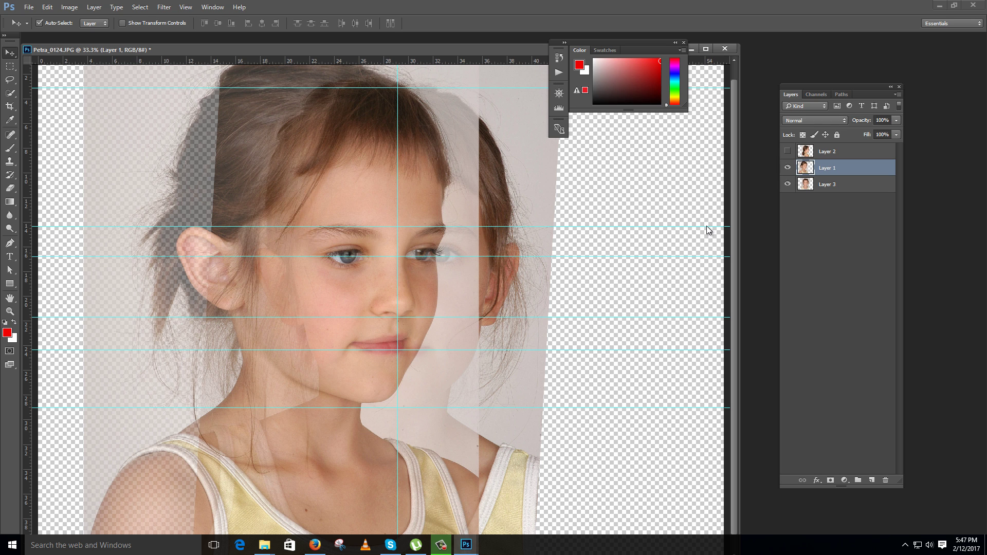
{"action": "scroll", "coordinate": [706, 226], "scroll_direction": "down", "scroll_amount": 1}
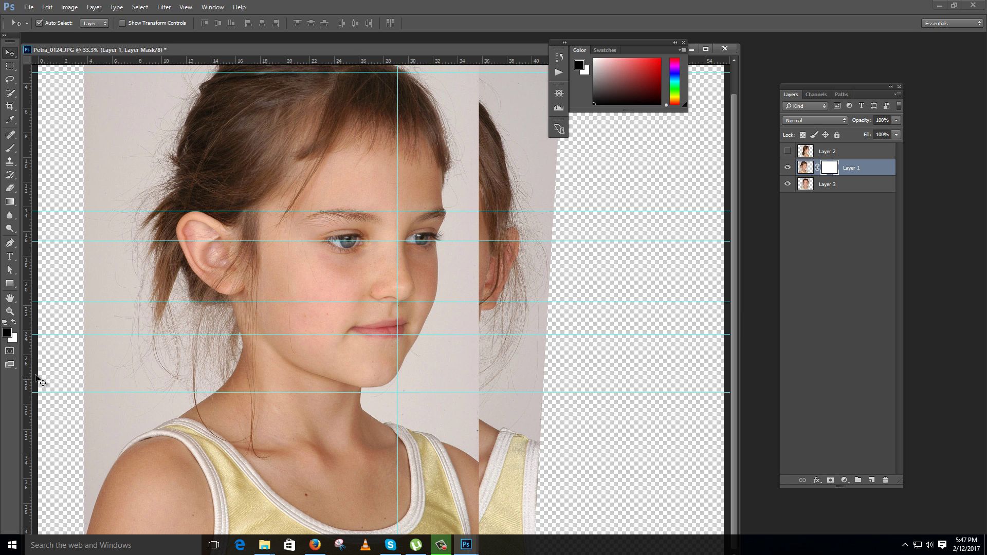
- Paint black on Layer 1's mask with an 800 px brush to reveal the front view's right half of the face
{"action": "key", "text": "b"}
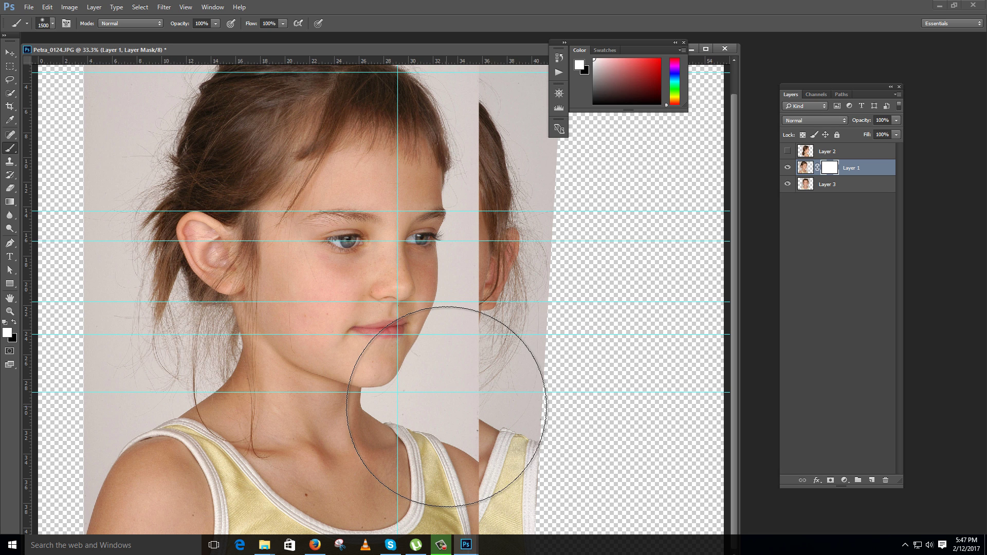
{"action": "key", "text": "bracketleft"}
{"action": "key", "text": "bracketleft"}
{"action": "key", "text": "bracketleft"}
{"action": "key", "text": "bracketleft"}
{"action": "key", "text": "bracketleft"}
{"action": "key", "text": "bracketleft"}
{"action": "key", "text": "bracketleft"}
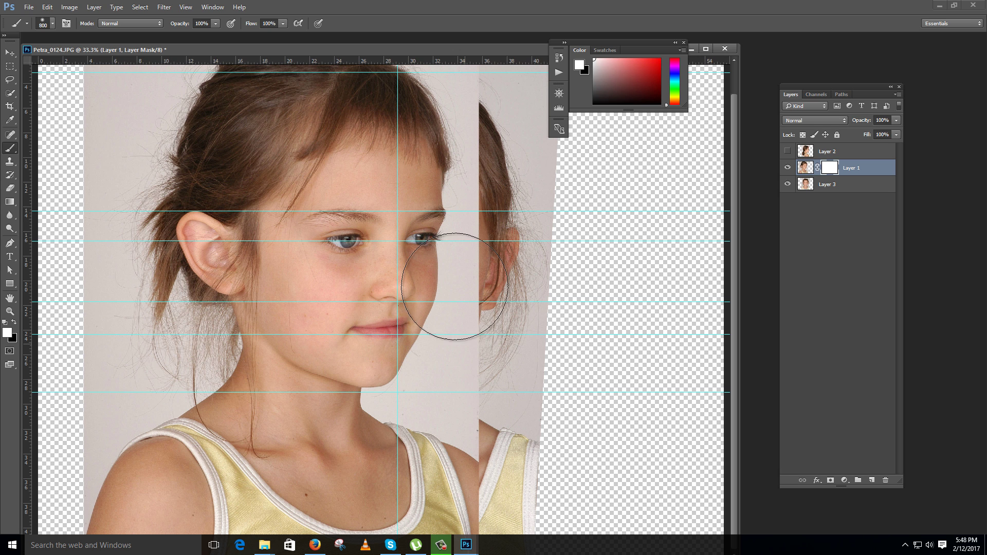
{"action": "key", "text": "x"}
{"action": "mouse_move", "coordinate": [456, 199]}
{"action": "left_mouse_down"}
{"action": "mouse_move", "coordinate": [448, 360]}
{"action": "mouse_move", "coordinate": [470, 264]}
{"action": "mouse_move", "coordinate": [463, 204]}
{"action": "mouse_move", "coordinate": [444, 207]}
{"action": "mouse_move", "coordinate": [470, 126]}
{"action": "mouse_move", "coordinate": [441, 91]}
{"action": "mouse_move", "coordinate": [411, 98]}
{"action": "mouse_move", "coordinate": [485, 99]}
{"action": "left_mouse_up"}
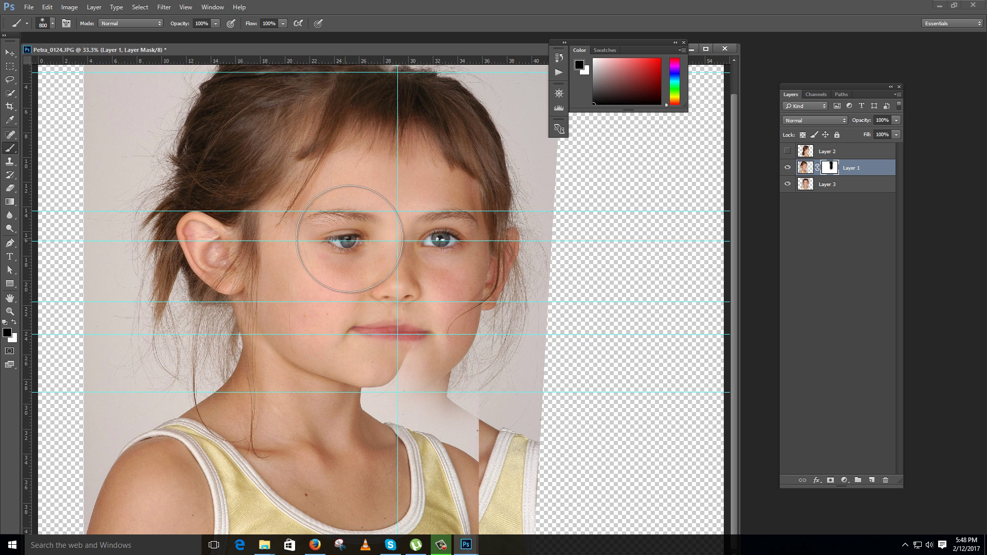
- Reduce the brush to 400 px and mask the left eye and brow of Layer 1 to reveal the front-view ones
{"action": "key", "text": "bracketleft"}
{"action": "key", "text": "bracketleft"}
{"action": "key", "text": "bracketleft"}
{"action": "key", "text": "bracketleft"}
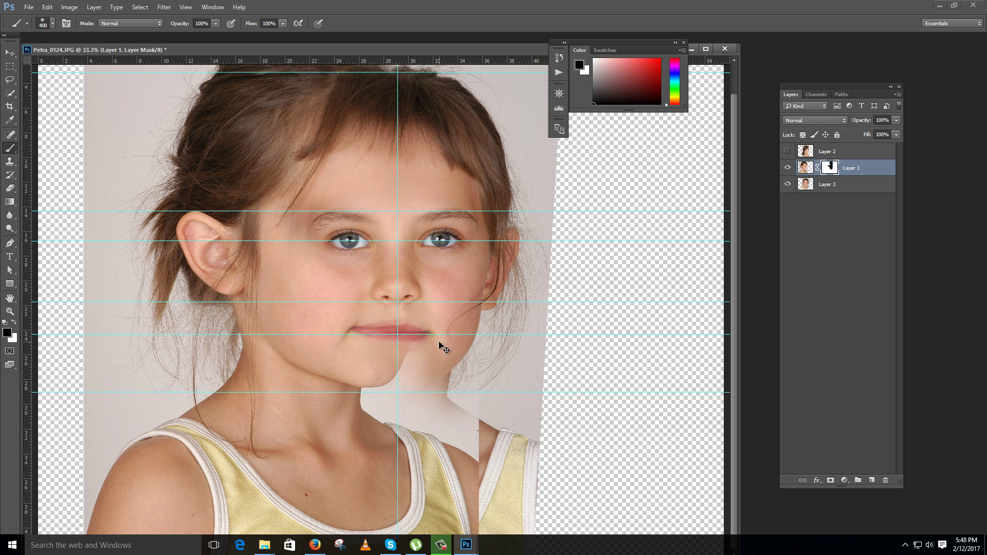
- Paint black on Layer 1's mask over the mouth and chin to reveal the front view's lips and jaw
{"action": "scroll", "coordinate": [441, 346], "scroll_direction": "up", "scroll_amount": 1}
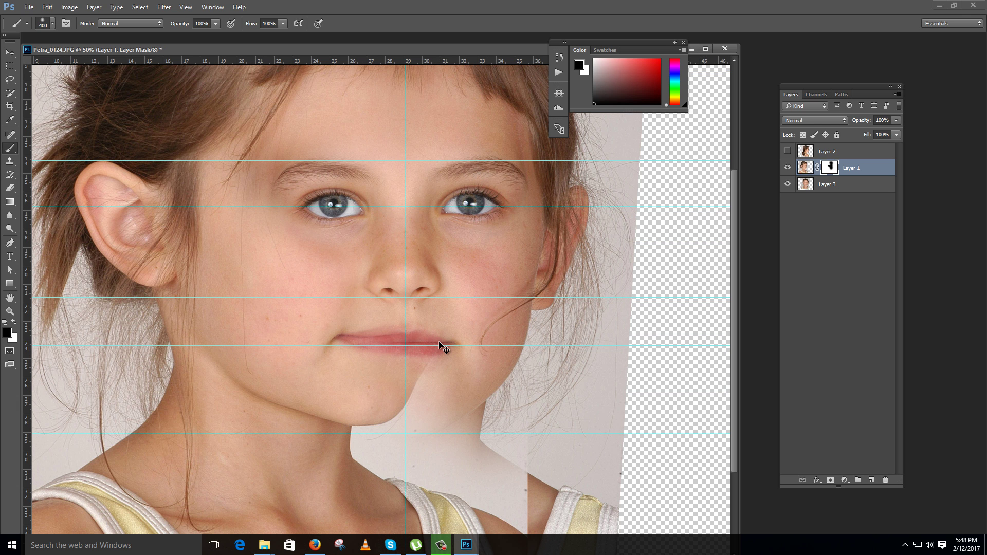
{"action": "scroll", "coordinate": [441, 345], "scroll_direction": "up", "scroll_amount": 1}
{"action": "scroll", "coordinate": [428, 353], "scroll_direction": "down", "scroll_amount": 1}
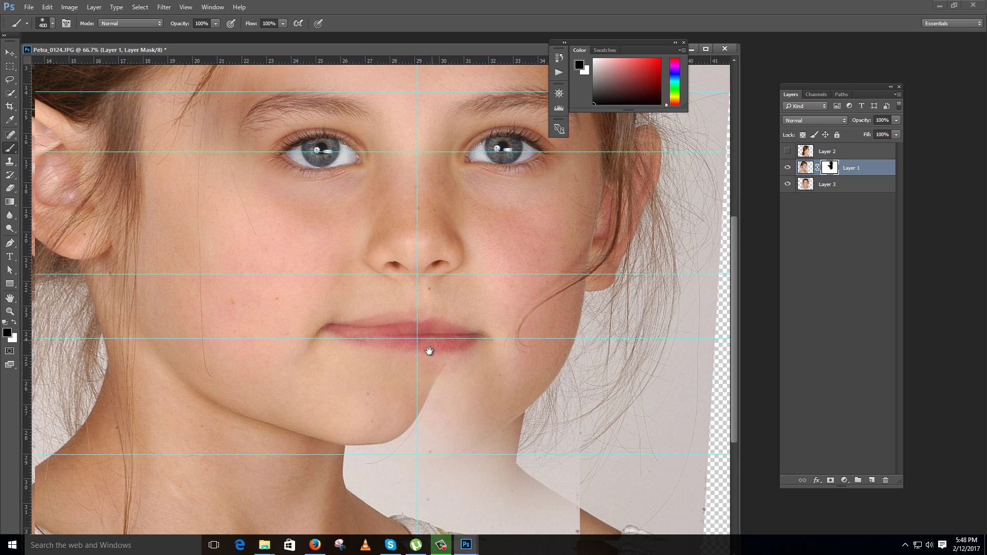
{"action": "mouse_move", "coordinate": [432, 319]}
{"action": "left_mouse_down"}
{"action": "mouse_move", "coordinate": [338, 328]}
{"action": "mouse_move", "coordinate": [341, 344]}
{"action": "left_mouse_up"}
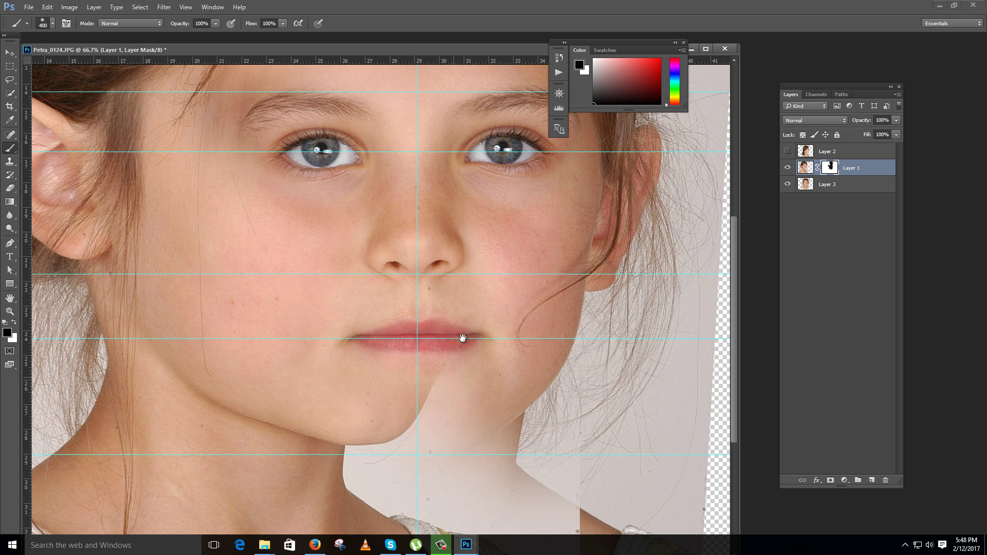
{"action": "left_click_drag", "start_coordinate": [463, 338], "coordinate": [477, 274]}
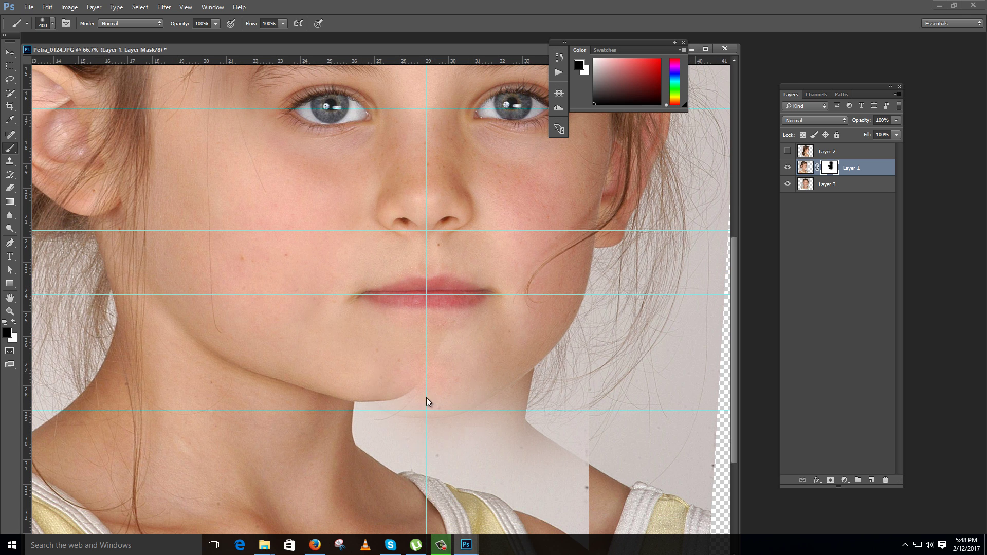
{"action": "mouse_move", "coordinate": [429, 368]}
{"action": "left_mouse_down"}
{"action": "mouse_move", "coordinate": [444, 350]}
{"action": "mouse_move", "coordinate": [387, 405]}
{"action": "mouse_move", "coordinate": [397, 428]}
{"action": "mouse_move", "coordinate": [379, 416]}
{"action": "mouse_move", "coordinate": [403, 445]}
{"action": "mouse_move", "coordinate": [414, 442]}
{"action": "mouse_move", "coordinate": [388, 441]}
{"action": "mouse_move", "coordinate": [351, 474]}
{"action": "mouse_move", "coordinate": [363, 502]}
{"action": "mouse_move", "coordinate": [403, 473]}
{"action": "mouse_move", "coordinate": [406, 452]}
{"action": "left_mouse_up"}
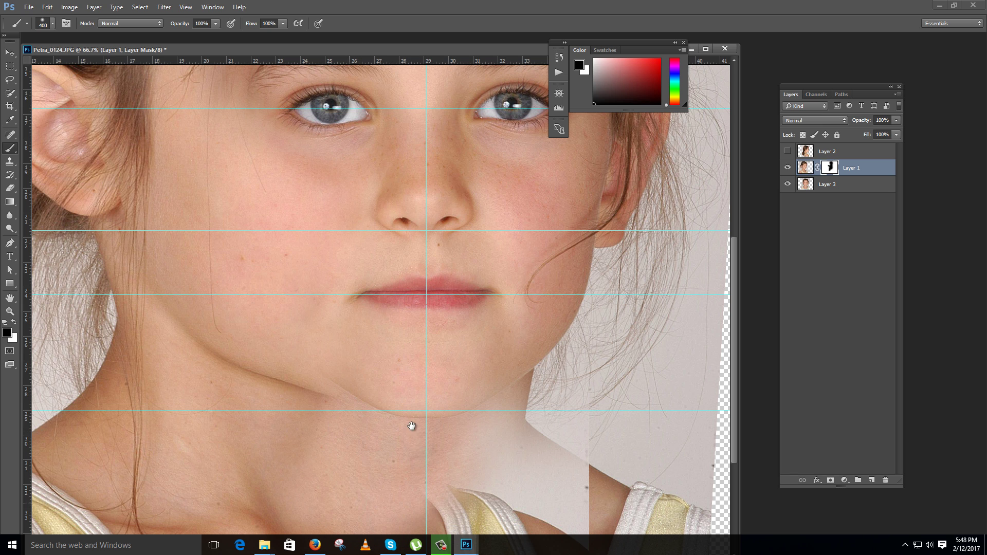
- Paint black on Layer 1's mask over the neck and right shoulder to reveal the front view's skin and background
{"action": "left_click_drag", "start_coordinate": [434, 349], "coordinate": [438, 331]}
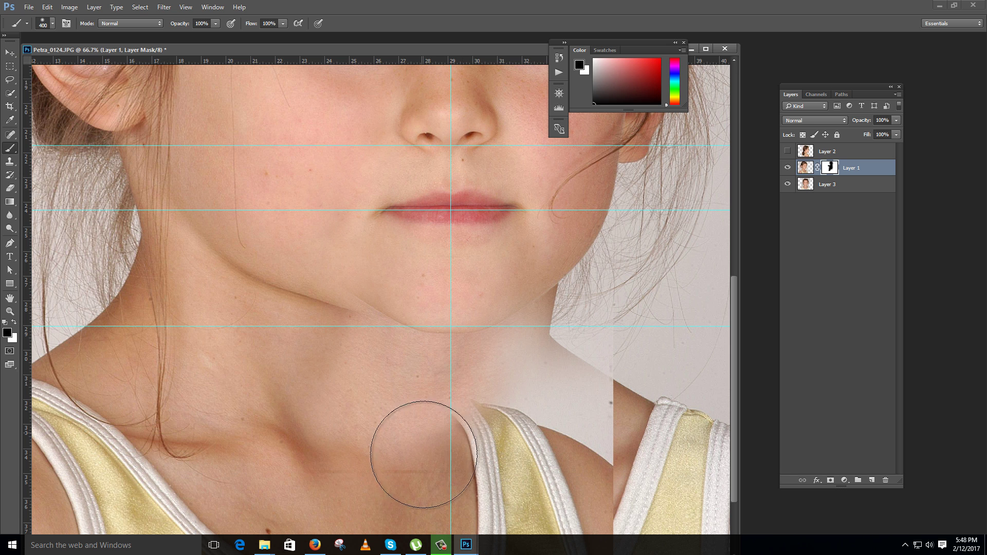
{"action": "mouse_move", "coordinate": [492, 458]}
{"action": "left_mouse_down"}
{"action": "mouse_move", "coordinate": [496, 425]}
{"action": "mouse_move", "coordinate": [527, 462]}
{"action": "left_mouse_up"}
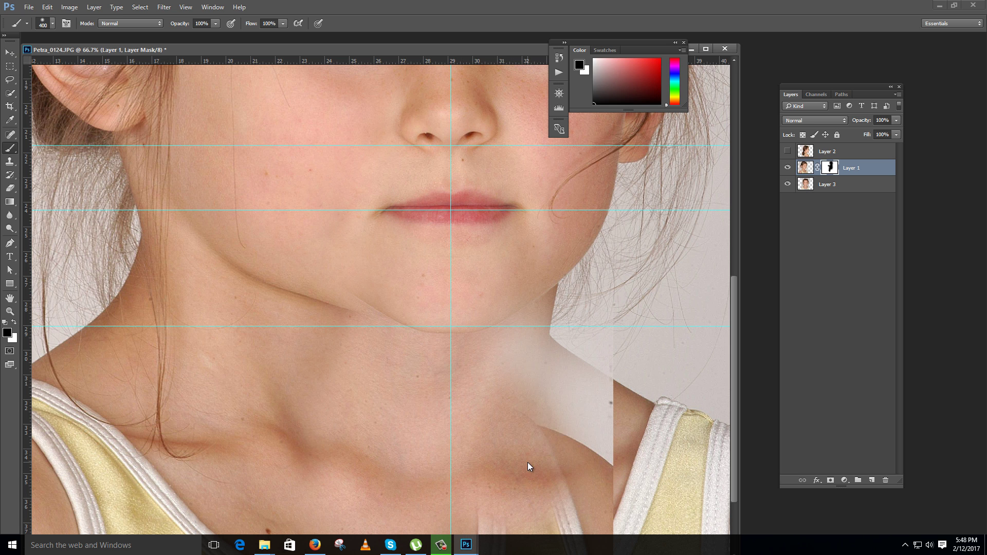
{"action": "key", "text": "ctrl+minus"}
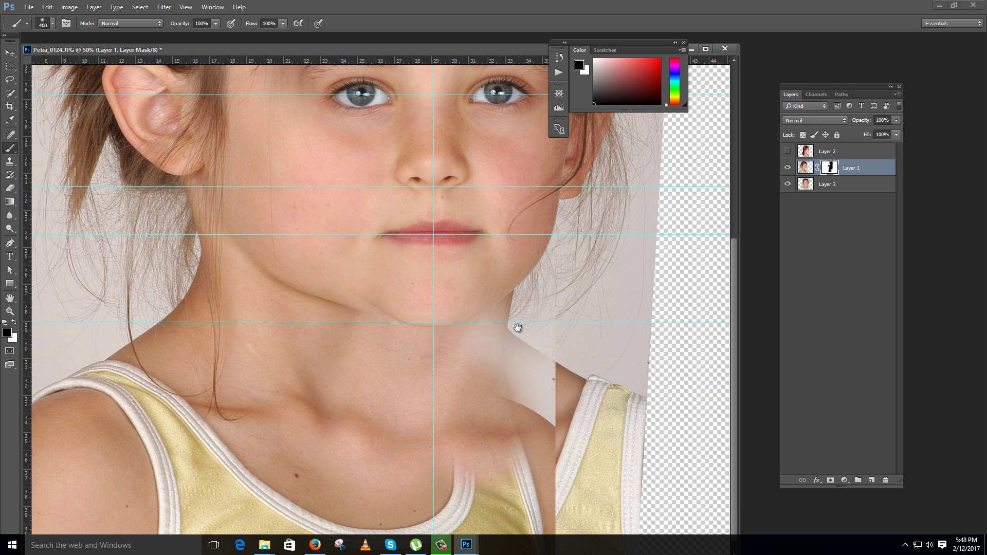
{"action": "left_click_drag", "start_coordinate": [516, 338], "coordinate": [517, 327]}
{"action": "mouse_move", "coordinate": [489, 434]}
{"action": "left_mouse_down"}
{"action": "mouse_move", "coordinate": [497, 403]}
{"action": "mouse_move", "coordinate": [485, 394]}
{"action": "mouse_move", "coordinate": [519, 395]}
{"action": "mouse_move", "coordinate": [580, 464]}
{"action": "mouse_move", "coordinate": [529, 393]}
{"action": "mouse_move", "coordinate": [491, 312]}
{"action": "mouse_move", "coordinate": [534, 259]}
{"action": "mouse_move", "coordinate": [552, 441]}
{"action": "mouse_move", "coordinate": [493, 321]}
{"action": "left_mouse_up"}
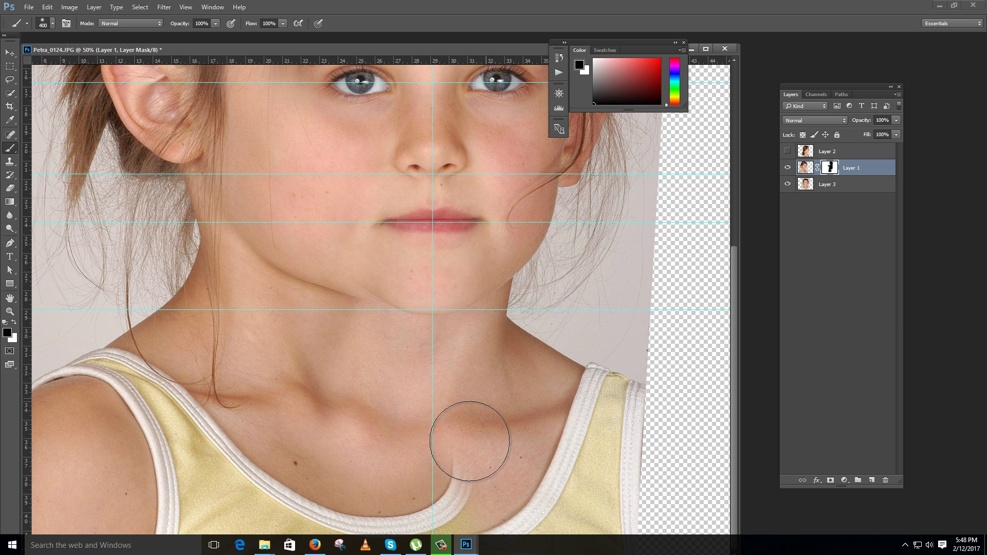
- Mask Layer 1's leftover strap and neckline across the chest, and undo the last stroke near the mole
{"action": "left_click_drag", "start_coordinate": [467, 482], "coordinate": [447, 491]}
{"action": "left_click_drag", "start_coordinate": [527, 316], "coordinate": [530, 305]}
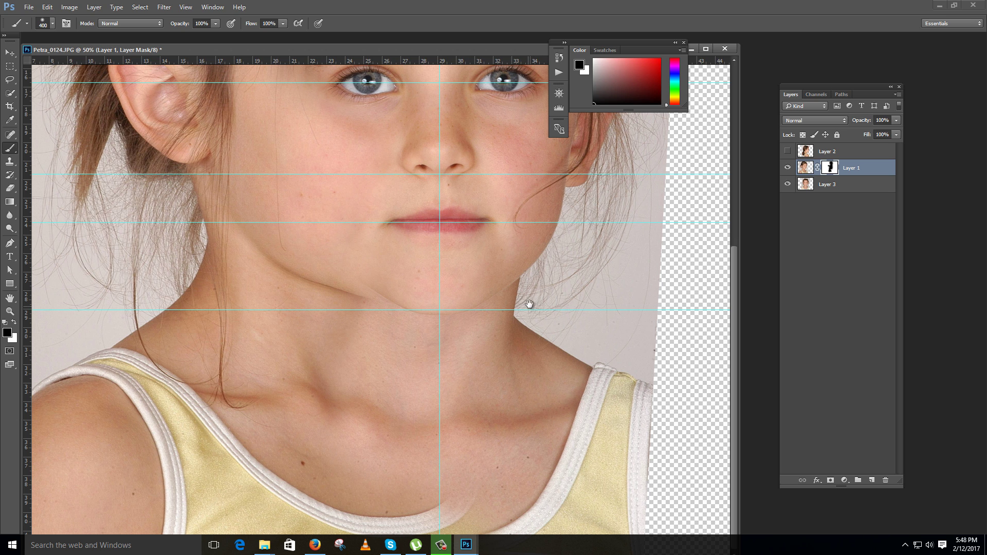
{"action": "mouse_move", "coordinate": [539, 503]}
{"action": "left_mouse_down"}
{"action": "mouse_move", "coordinate": [452, 502]}
{"action": "mouse_move", "coordinate": [415, 517]}
{"action": "left_mouse_up"}
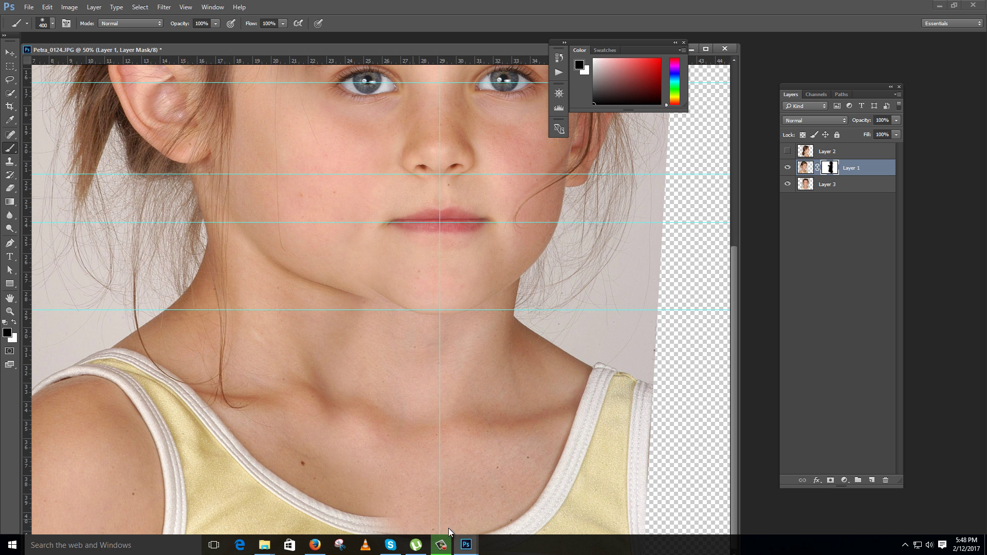
{"action": "mouse_move", "coordinate": [343, 507]}
{"action": "left_mouse_down"}
{"action": "mouse_move", "coordinate": [298, 489]}
{"action": "mouse_move", "coordinate": [308, 485]}
{"action": "left_mouse_up"}
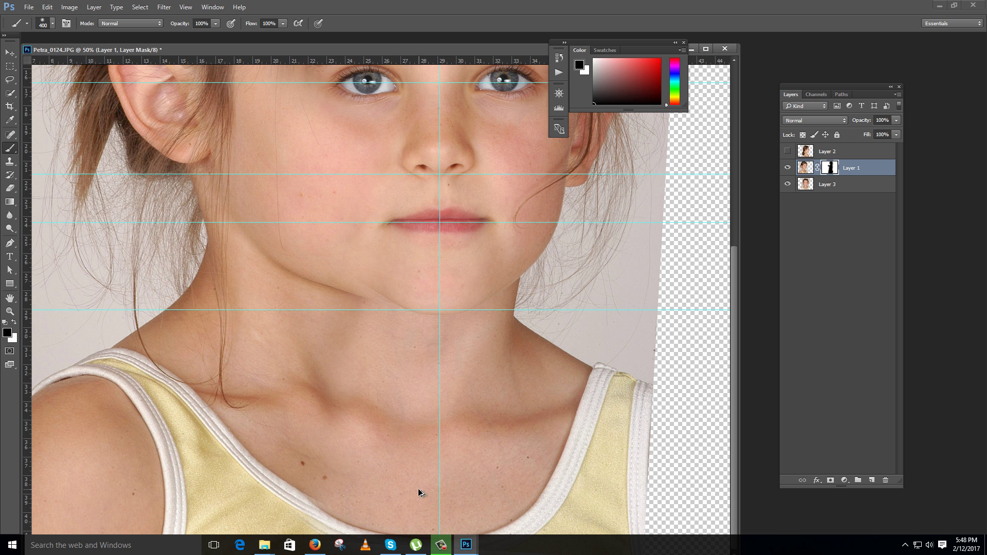
{"action": "key", "text": "ctrl+z"}
{"action": "left_click_drag", "start_coordinate": [472, 349], "coordinate": [496, 395]}
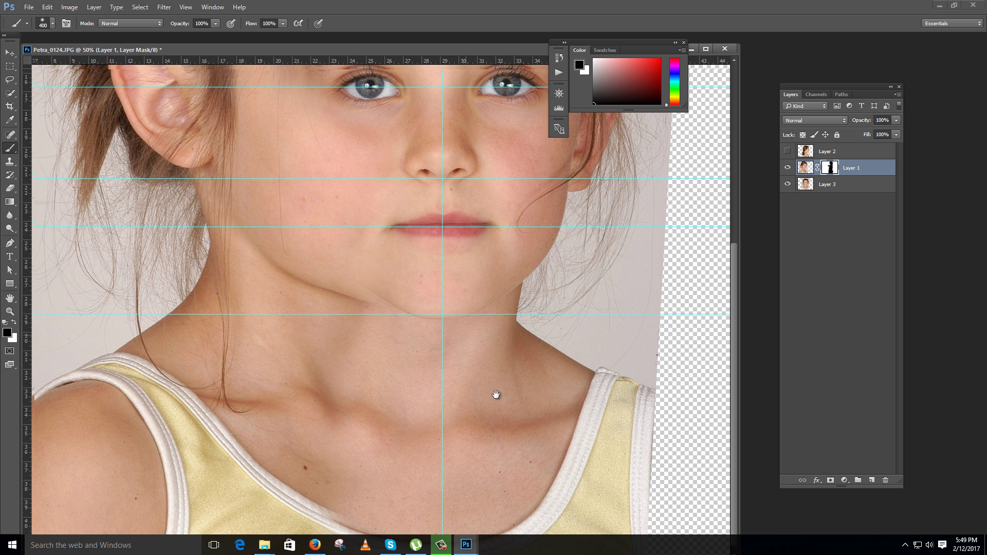
- Switch to white and paint back Layer 1's temple and cheek beside the left eye and brow with the 400 px brush
{"action": "key", "text": "ctrl+plus"}
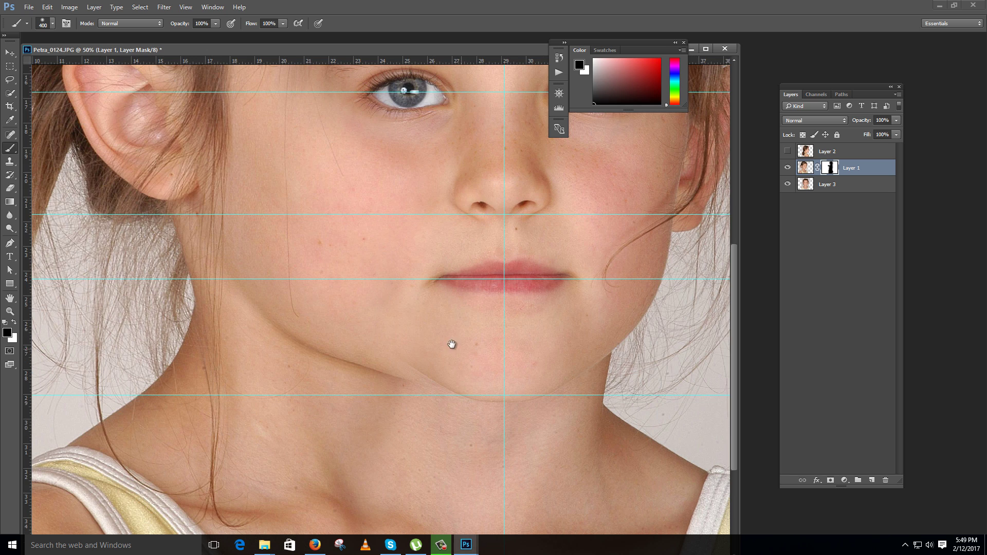
{"action": "left_click_drag", "start_coordinate": [414, 332], "coordinate": [425, 381]}
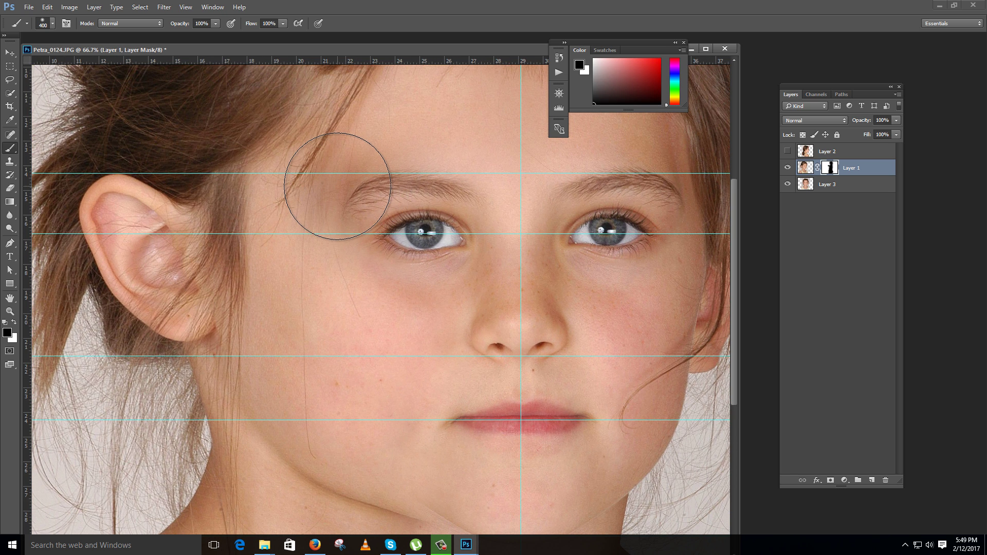
{"action": "key", "text": "x"}
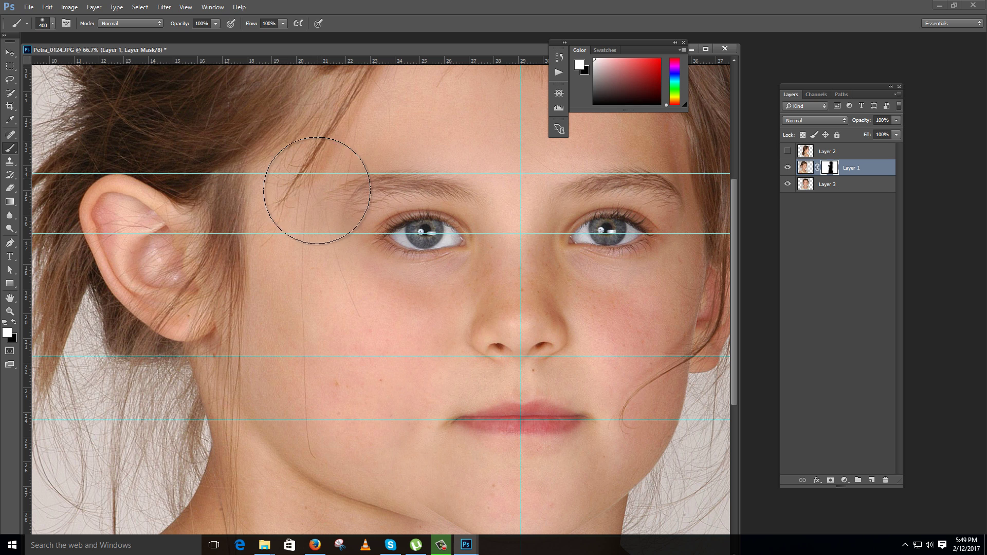
{"action": "left_click", "coordinate": [328, 175]}
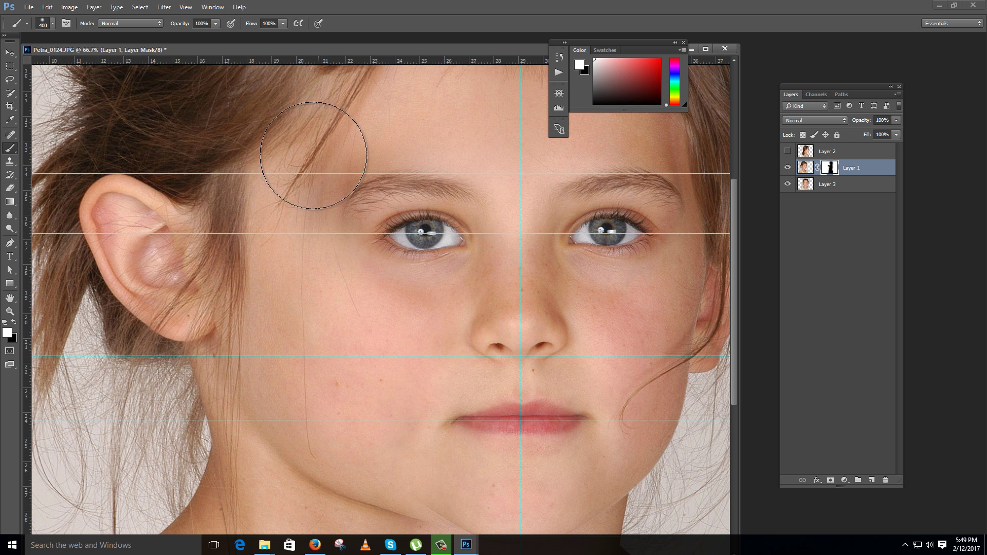
{"action": "mouse_move", "coordinate": [314, 155]}
{"action": "left_mouse_down"}
{"action": "mouse_move", "coordinate": [372, 259]}
{"action": "mouse_move", "coordinate": [367, 266]}
{"action": "mouse_move", "coordinate": [343, 229]}
{"action": "mouse_move", "coordinate": [352, 275]}
{"action": "mouse_move", "coordinate": [395, 287]}
{"action": "mouse_move", "coordinate": [361, 201]}
{"action": "mouse_move", "coordinate": [329, 199]}
{"action": "mouse_move", "coordinate": [342, 191]}
{"action": "mouse_move", "coordinate": [379, 257]}
{"action": "mouse_move", "coordinate": [399, 266]}
{"action": "mouse_move", "coordinate": [399, 252]}
{"action": "mouse_move", "coordinate": [395, 280]}
{"action": "mouse_move", "coordinate": [370, 322]}
{"action": "mouse_move", "coordinate": [399, 322]}
{"action": "left_mouse_up"}
{"action": "key", "text": "ctrl+z"}
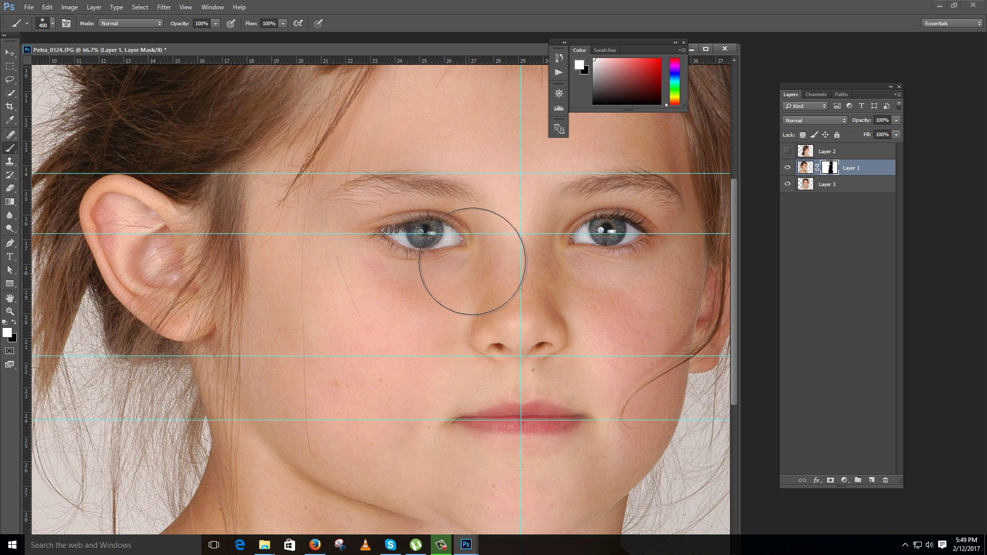
{"action": "mouse_move", "coordinate": [472, 261]}
{"action": "left_mouse_down"}
{"action": "mouse_move", "coordinate": [529, 341]}
{"action": "mouse_move", "coordinate": [412, 261]}
{"action": "mouse_move", "coordinate": [306, 154]}
{"action": "mouse_move", "coordinate": [341, 153]}
{"action": "left_mouse_up"}
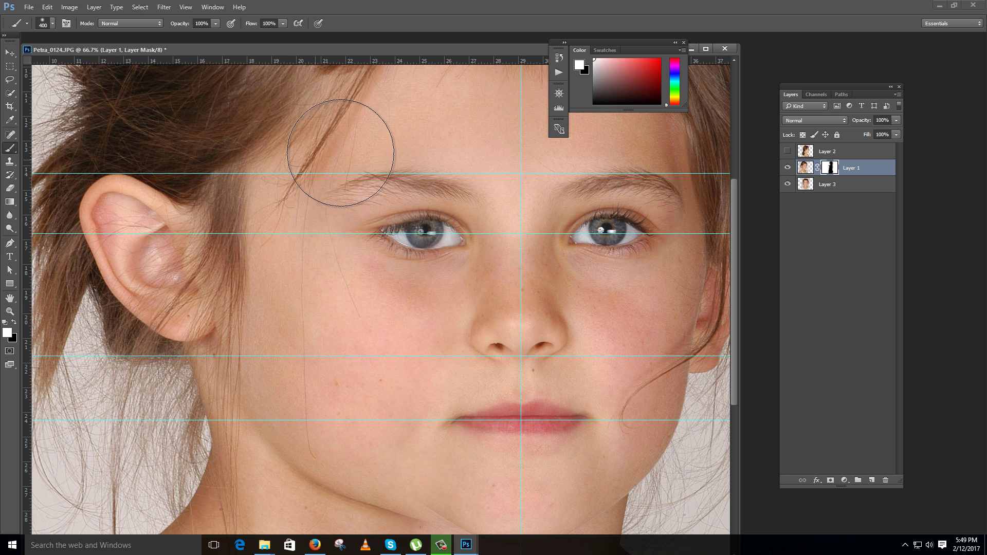
{"action": "mouse_move", "coordinate": [229, 165]}
{"action": "left_mouse_down"}
{"action": "mouse_move", "coordinate": [288, 238]}
{"action": "mouse_move", "coordinate": [335, 363]}
{"action": "mouse_move", "coordinate": [375, 398]}
{"action": "mouse_move", "coordinate": [412, 400]}
{"action": "left_mouse_up"}
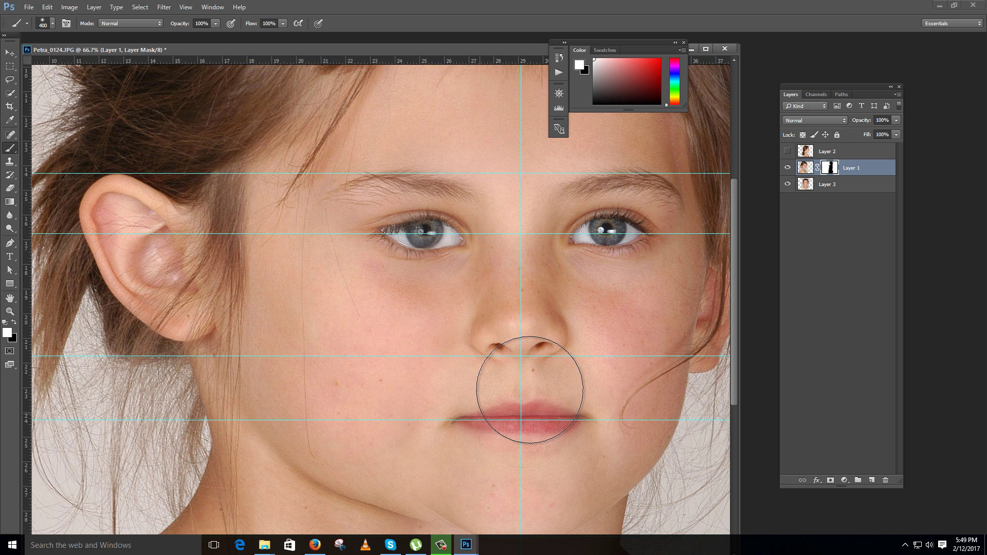
- Nudge Layer 1 slightly downward with the Move tool to fit it to the front view
{"action": "key", "text": "ctrl+minus"}
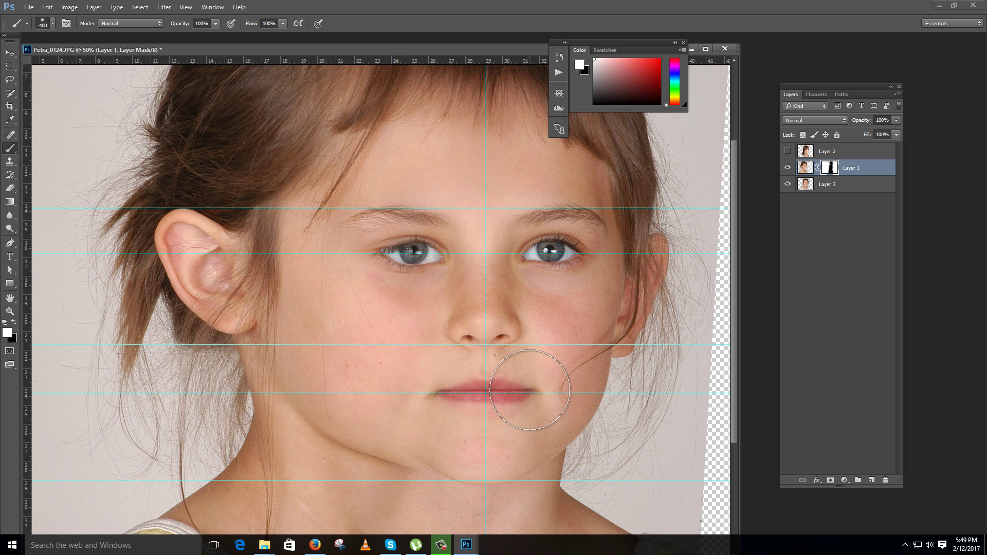
{"action": "key", "text": "v"}
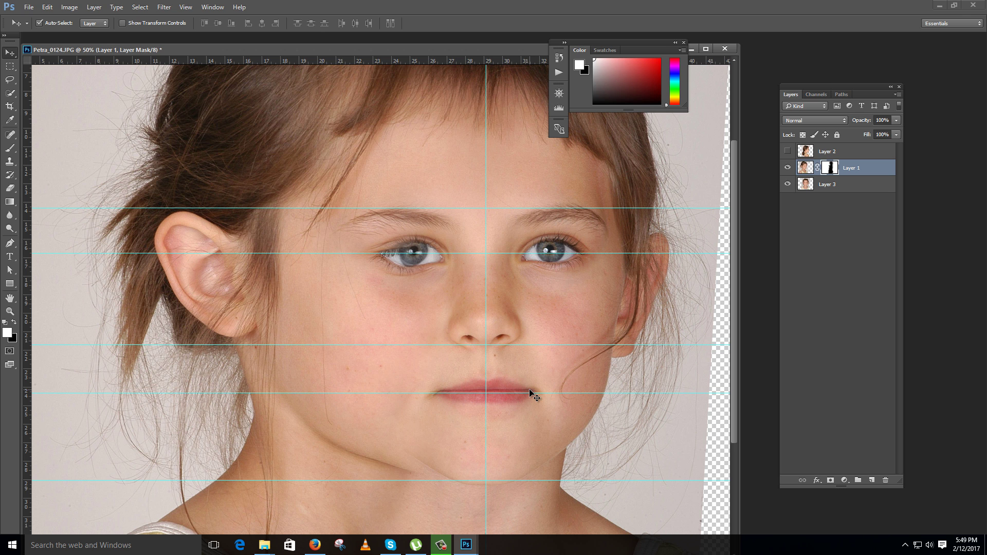
{"action": "key", "text": "ctrl+plus"}
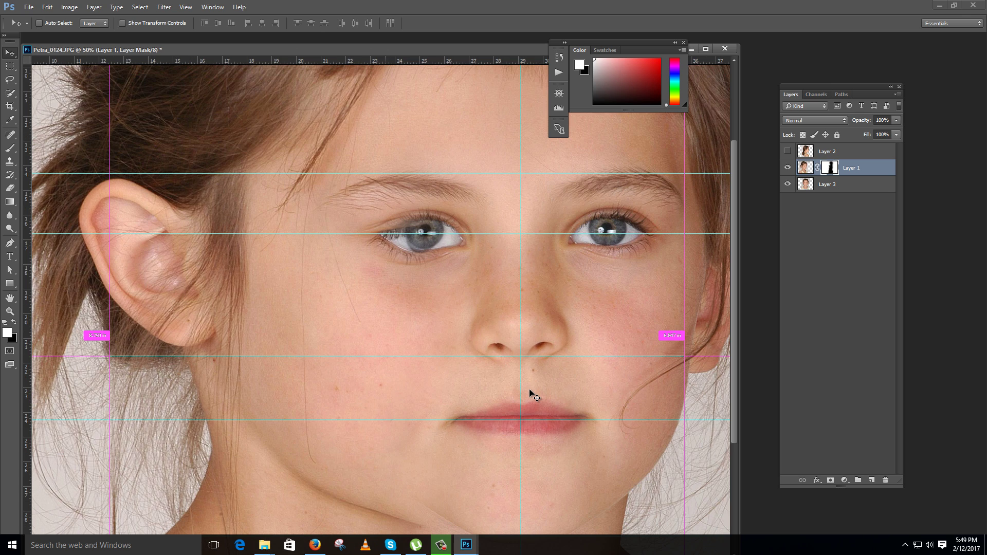
{"action": "key", "text": "ctrl+plus"}
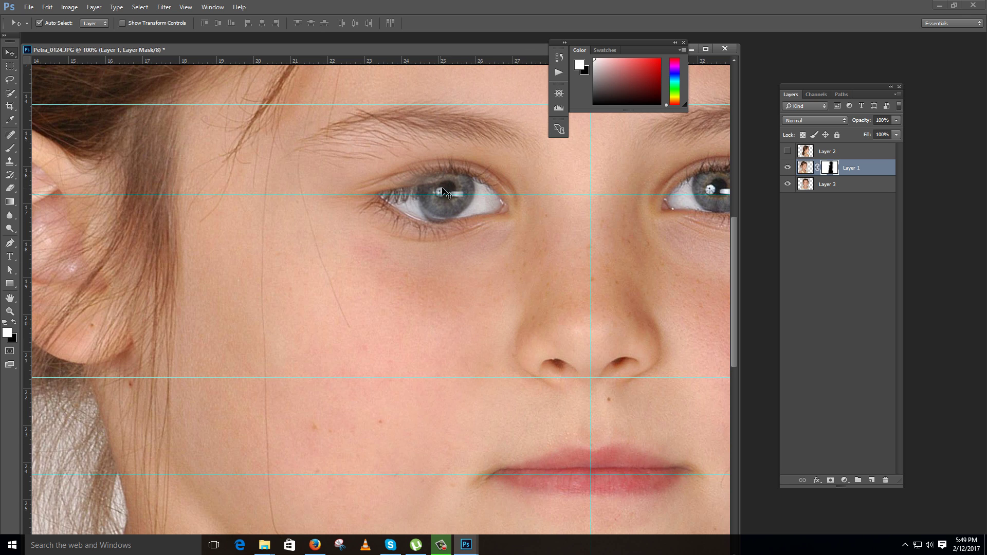
- Reduce the brush to 80 px and paint black on Layer 1's mask around the left eye to reveal the front-view iris and lashes
{"action": "key", "text": "b"}
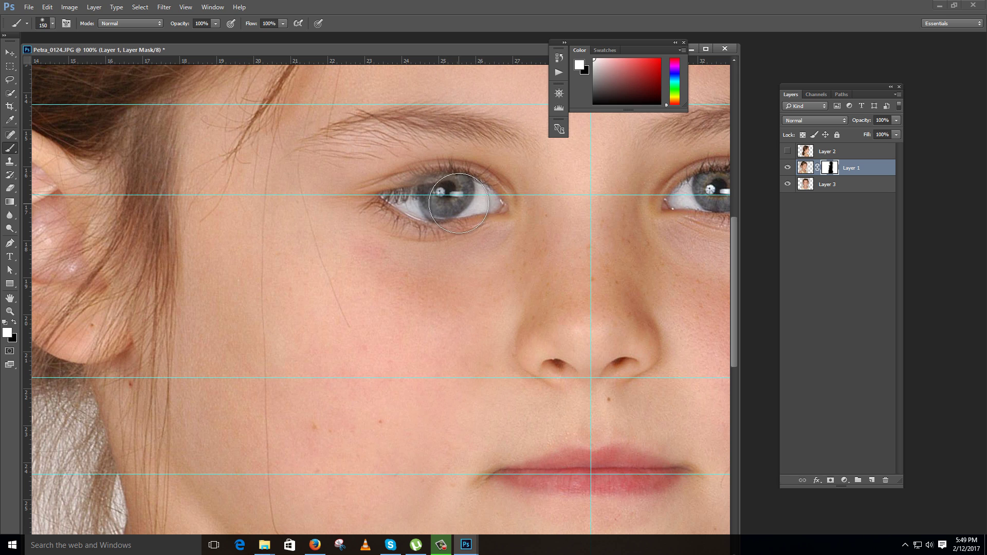
{"action": "key", "text": "bracketleft"}
{"action": "key", "text": "bracketleft"}
{"action": "mouse_move", "coordinate": [459, 193]}
{"action": "left_mouse_down"}
{"action": "mouse_move", "coordinate": [425, 184]}
{"action": "mouse_move", "coordinate": [466, 188]}
{"action": "mouse_move", "coordinate": [428, 181]}
{"action": "mouse_move", "coordinate": [383, 200]}
{"action": "left_mouse_up"}
{"action": "key", "text": "ctrl+z"}
{"action": "key", "text": "x"}
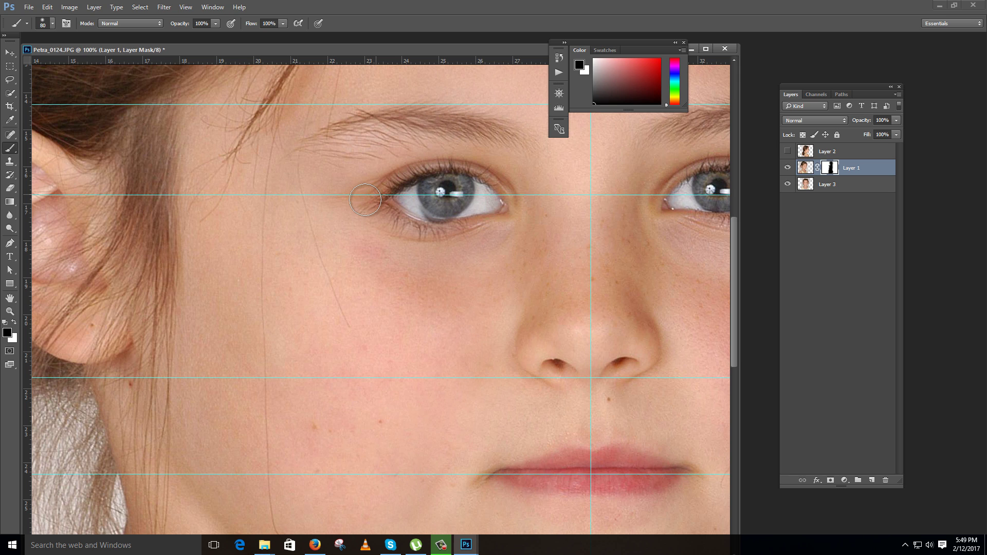
{"action": "left_click_drag", "start_coordinate": [365, 200], "coordinate": [383, 201]}
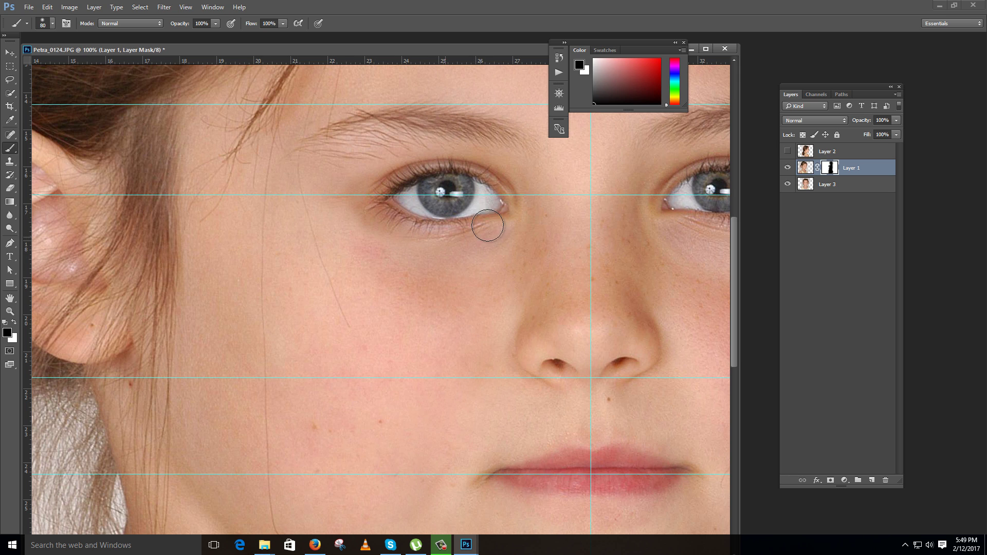
- Enlarge the brush to 200 px and blend the cheek beside the left mouth corner on Layer 1's mask using black and white
{"action": "left_click_drag", "start_coordinate": [551, 302], "coordinate": [523, 189]}
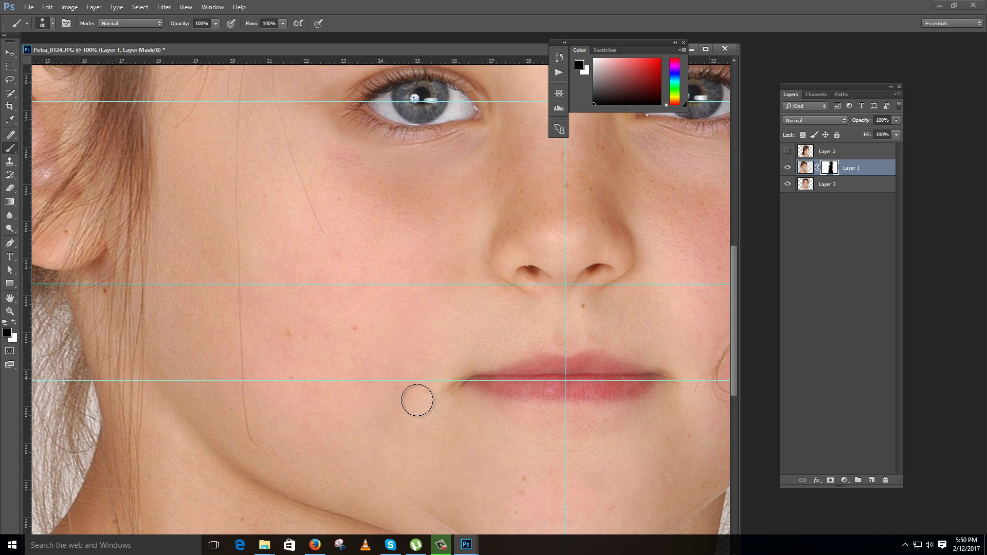
{"action": "key", "text": "bracketright"}
{"action": "key", "text": "bracketright"}
{"action": "key", "text": "bracketright"}
{"action": "key", "text": "bracketright"}
{"action": "key", "text": "bracketright"}
{"action": "key", "text": "bracketright"}
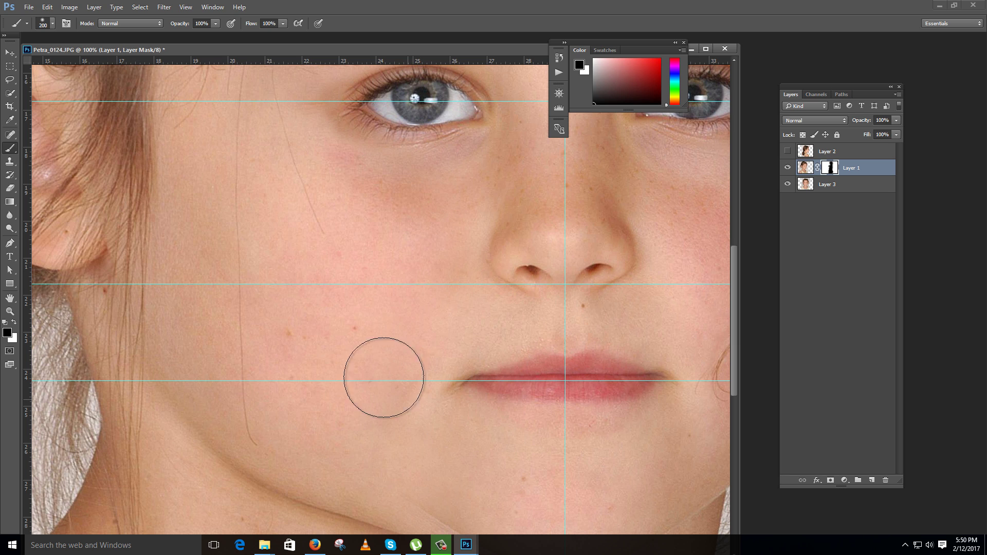
{"action": "key", "text": "z"}
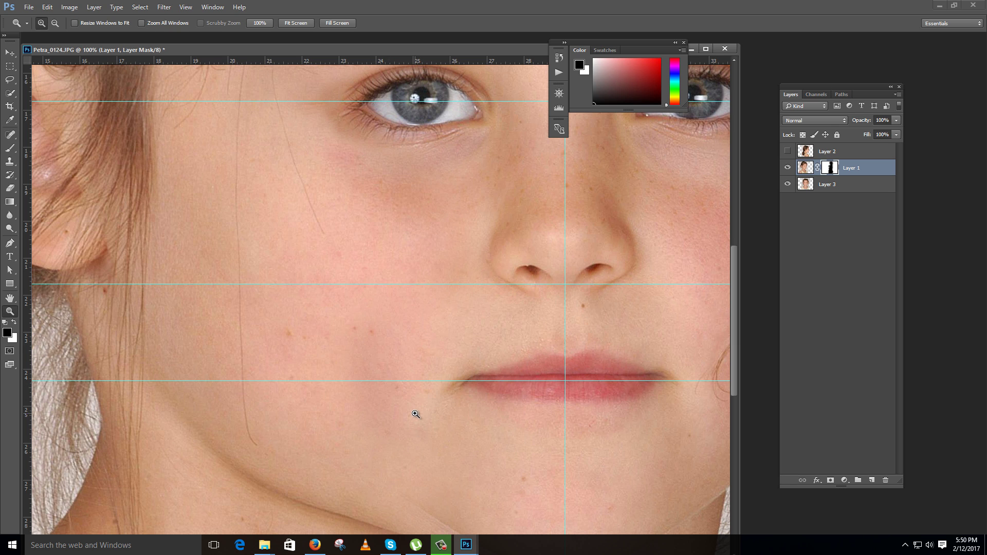
{"action": "key", "text": "b"}
{"action": "key", "text": "x"}
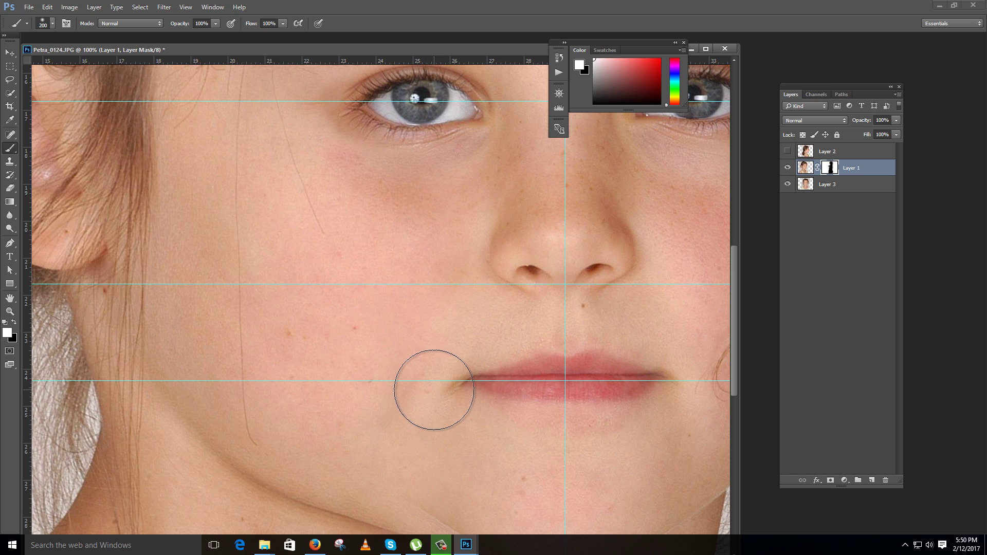
{"action": "key", "text": "x"}
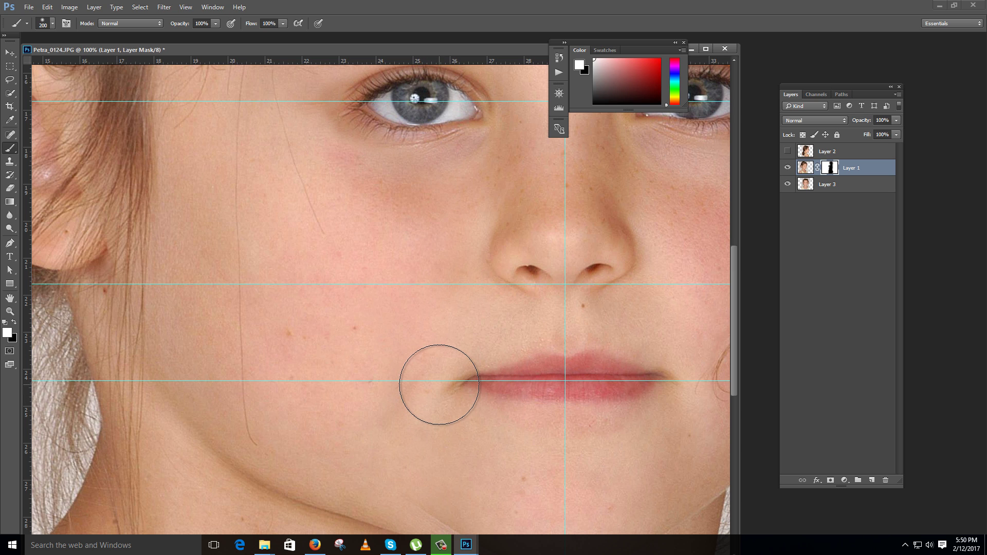
{"action": "key", "text": "x"}
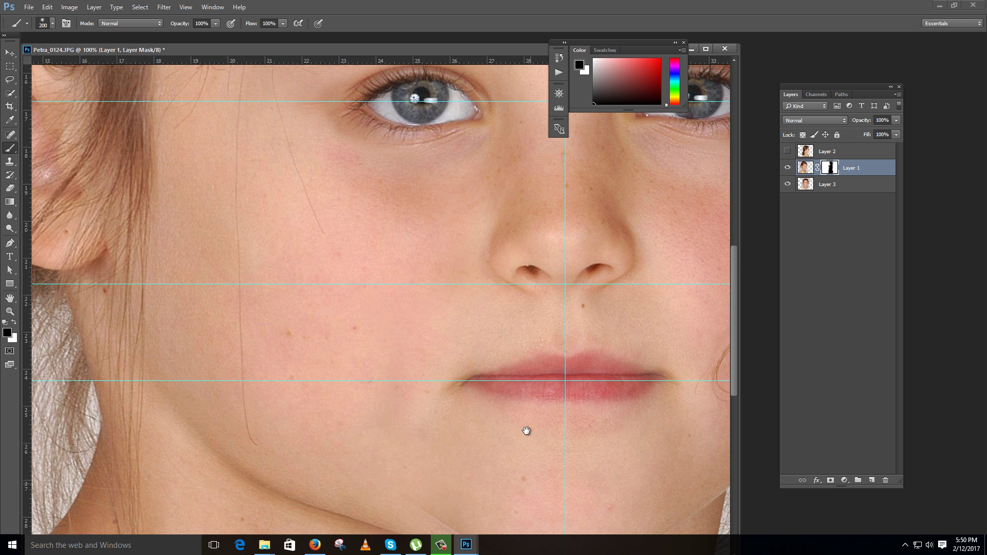
- Refine Layer 1's mask along the left jaw and chin, alternating white and black to join the three-quarter jawline to the front-view chin
{"action": "left_click_drag", "start_coordinate": [526, 431], "coordinate": [520, 361]}
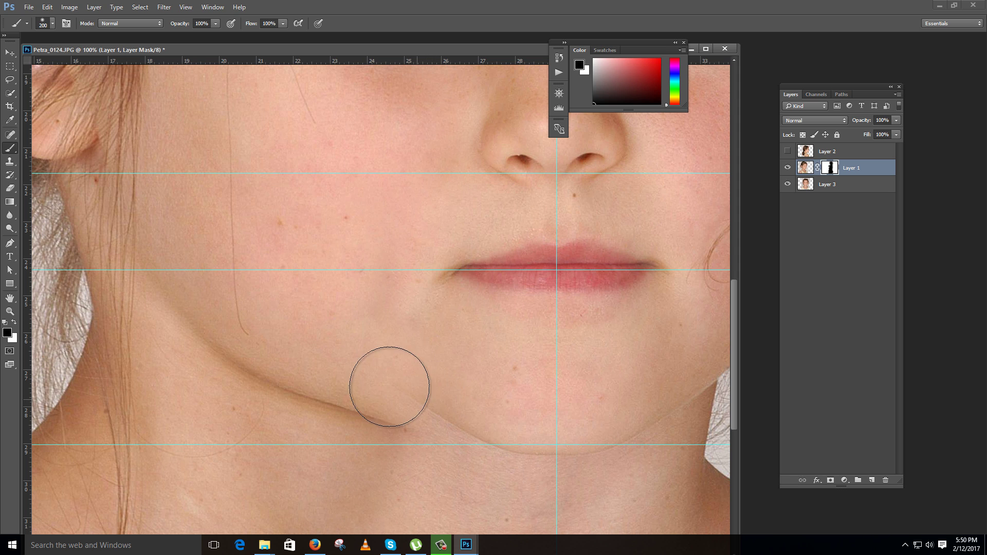
{"action": "key", "text": "x"}
{"action": "mouse_move", "coordinate": [408, 392]}
{"action": "left_mouse_down"}
{"action": "mouse_move", "coordinate": [444, 406]}
{"action": "mouse_move", "coordinate": [478, 392]}
{"action": "mouse_move", "coordinate": [499, 417]}
{"action": "left_mouse_up"}
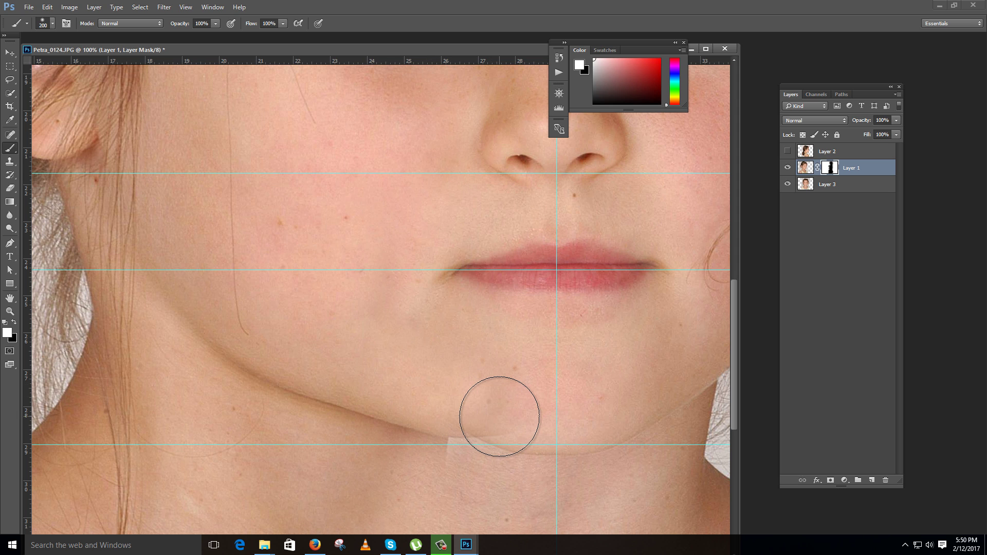
{"action": "key", "text": "x"}
{"action": "mouse_move", "coordinate": [466, 447]}
{"action": "left_mouse_down"}
{"action": "mouse_move", "coordinate": [458, 458]}
{"action": "mouse_move", "coordinate": [437, 448]}
{"action": "left_mouse_up"}
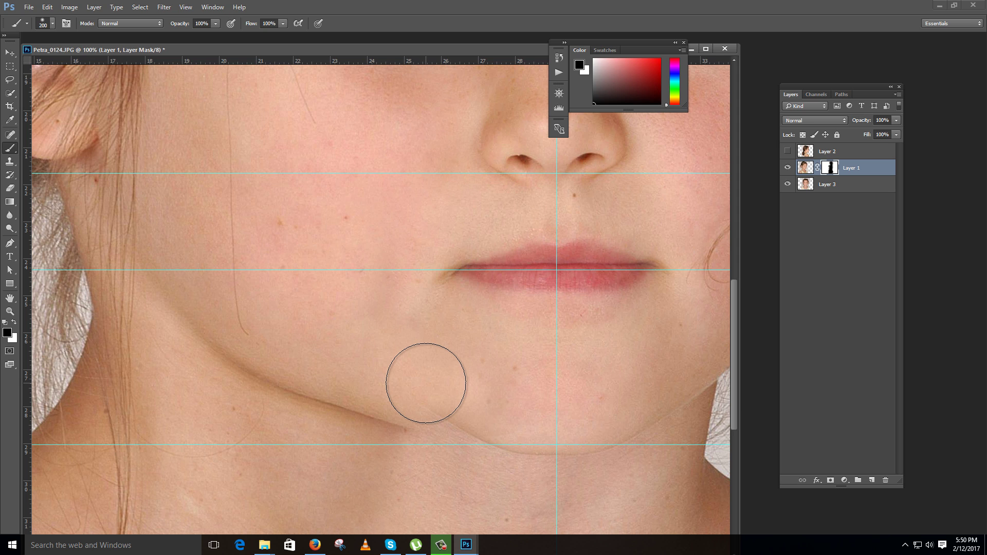
{"action": "key", "text": "x"}
{"action": "left_click_drag", "start_coordinate": [443, 392], "coordinate": [483, 390]}
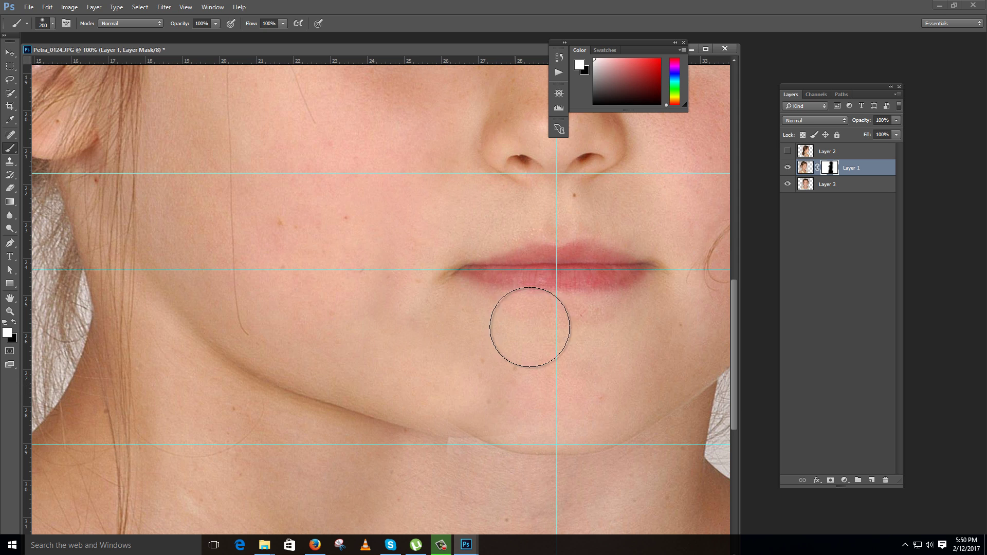
{"action": "left_click_drag", "start_coordinate": [344, 235], "coordinate": [441, 373]}
{"action": "key", "text": "ctrl+minus"}
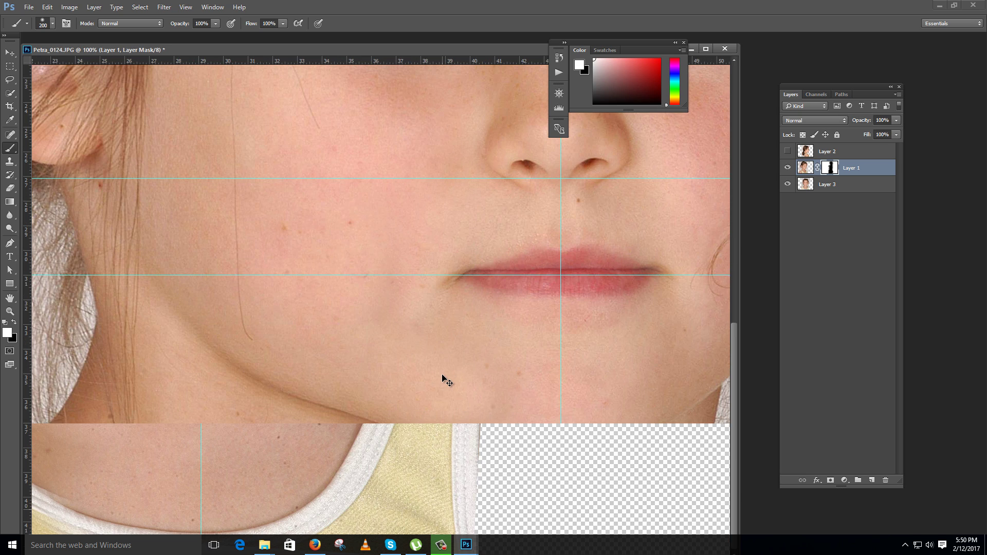
{"action": "key", "text": "ctrl+minus"}
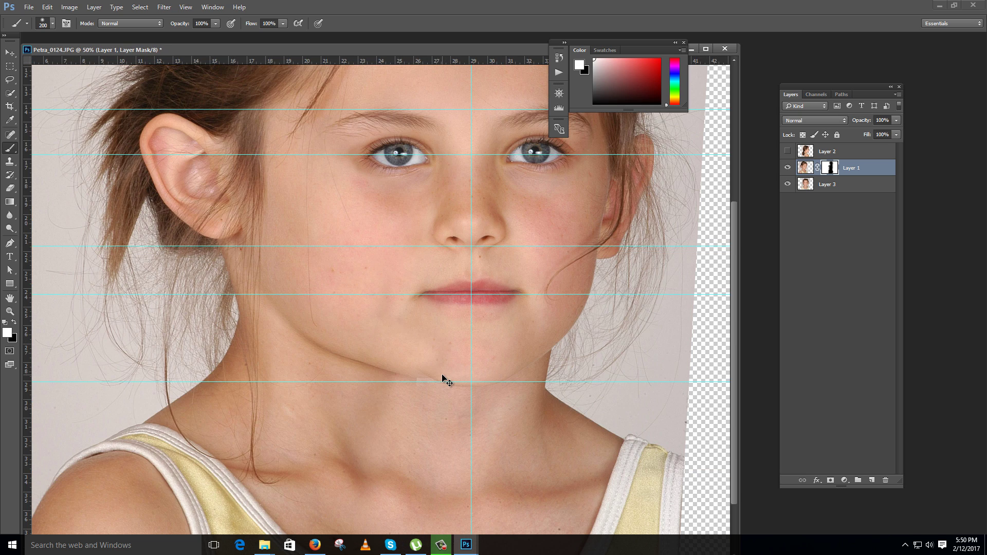
{"action": "key", "text": "ctrl+minus"}
{"action": "scroll", "coordinate": [345, 305], "scroll_direction": "up", "scroll_amount": 1}
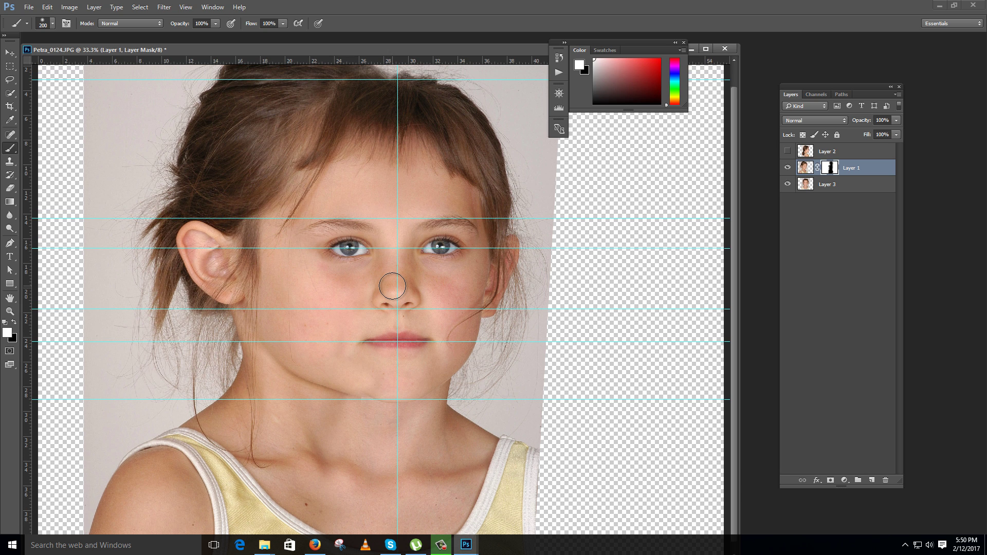
- Show Layer 2, reduce its opacity to 74%, and move the side portrait so its ear roughly overlaps the three-quarter view's ear
{"action": "left_click", "coordinate": [787, 151]}
{"action": "key", "text": "v"}
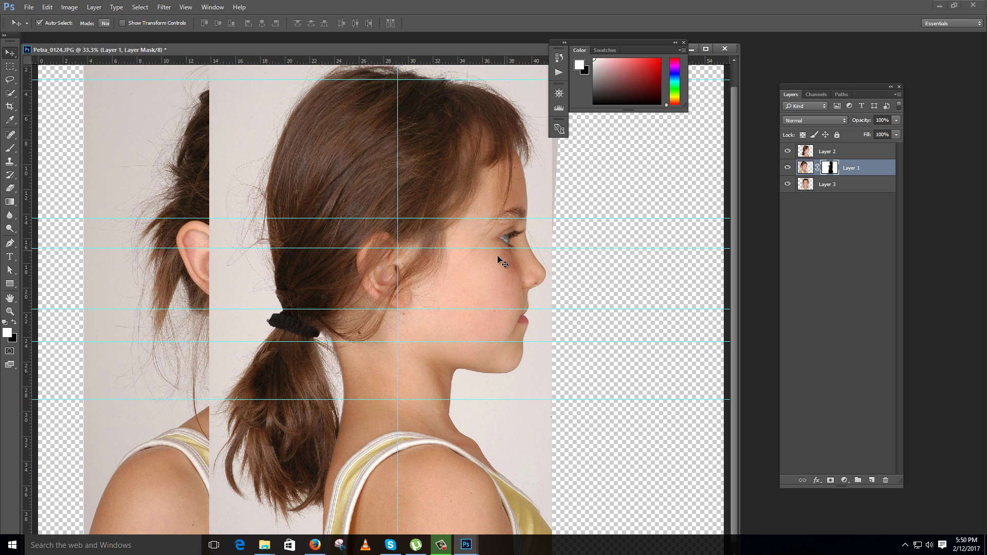
{"action": "mouse_move", "coordinate": [440, 279]}
{"action": "left_mouse_down"}
{"action": "mouse_move", "coordinate": [289, 278]}
{"action": "mouse_move", "coordinate": [264, 264]}
{"action": "mouse_move", "coordinate": [255, 287]}
{"action": "left_mouse_up"}
{"action": "left_click_drag", "start_coordinate": [345, 380], "coordinate": [371, 377]}
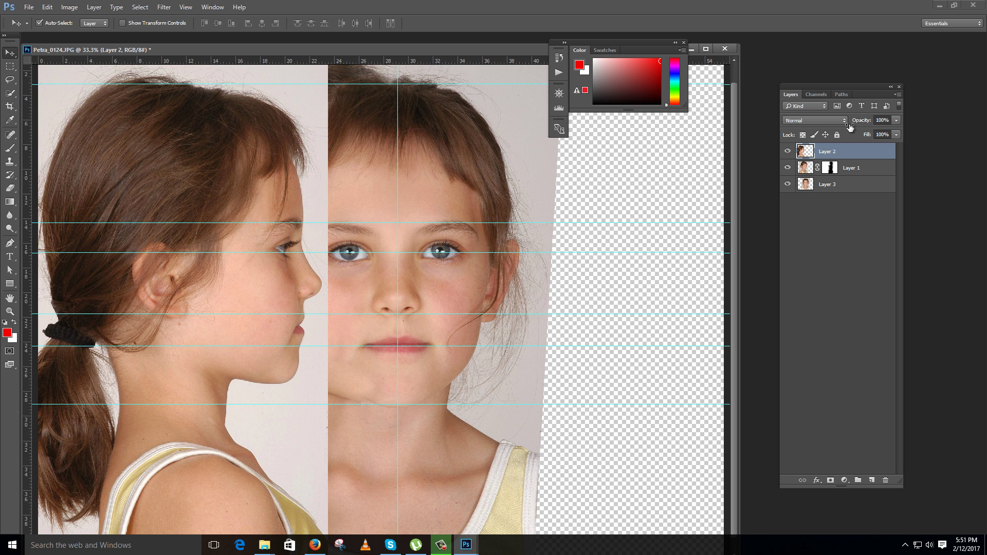
{"action": "left_click_drag", "start_coordinate": [850, 127], "coordinate": [836, 128]}
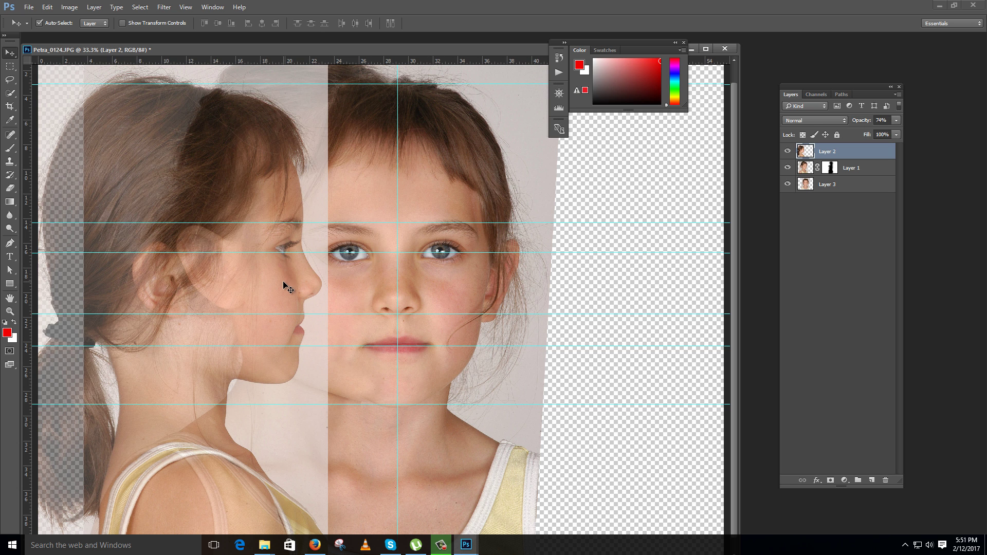
{"action": "left_click_drag", "start_coordinate": [286, 288], "coordinate": [328, 297]}
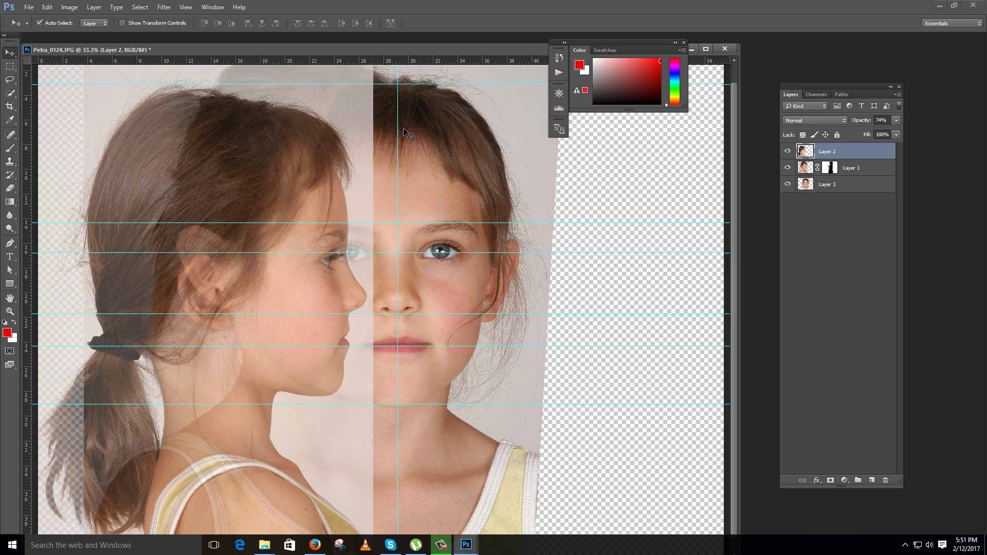
- Scale Layer 2 proportionally to about 111% so the profile's features meet the horizontal guides, and restore its opacity to 100%
{"action": "key", "text": "ctrl+minus"}
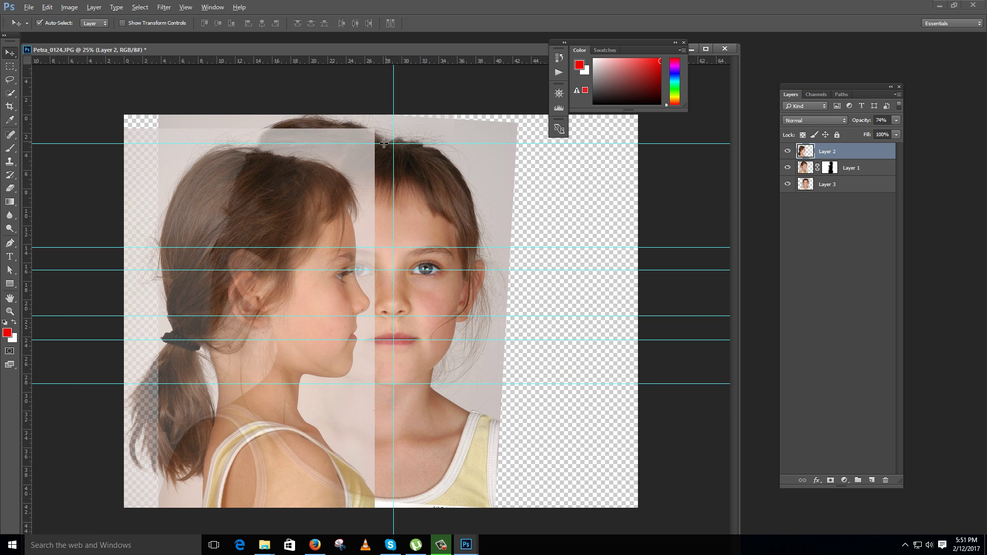
{"action": "key", "text": "ctrl+t"}
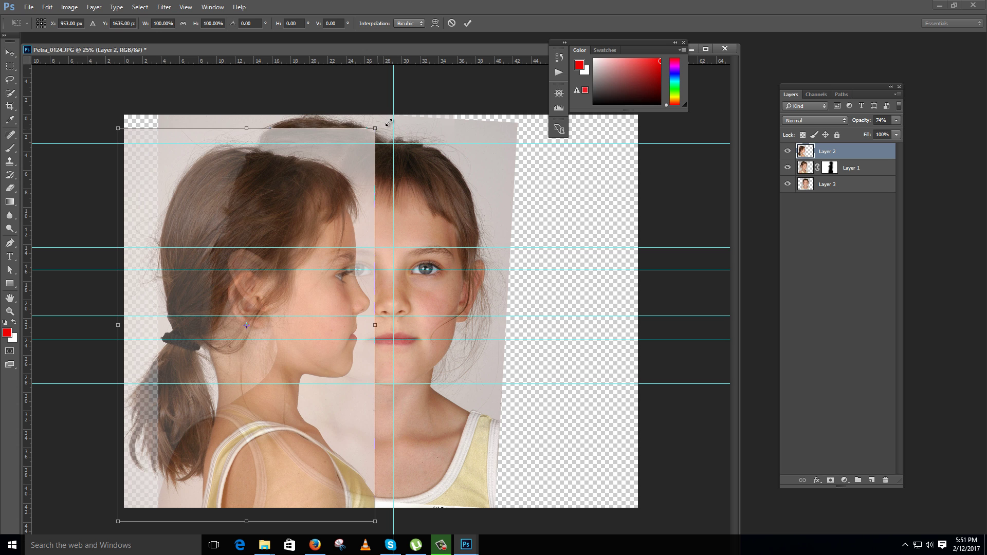
{"action": "left_click_drag", "start_coordinate": [389, 122], "coordinate": [402, 114]}
{"action": "mouse_move", "coordinate": [333, 295]}
{"action": "left_mouse_down"}
{"action": "mouse_move", "coordinate": [344, 274]}
{"action": "mouse_move", "coordinate": [341, 297]}
{"action": "mouse_move", "coordinate": [311, 291]}
{"action": "mouse_move", "coordinate": [332, 294]}
{"action": "left_mouse_up"}
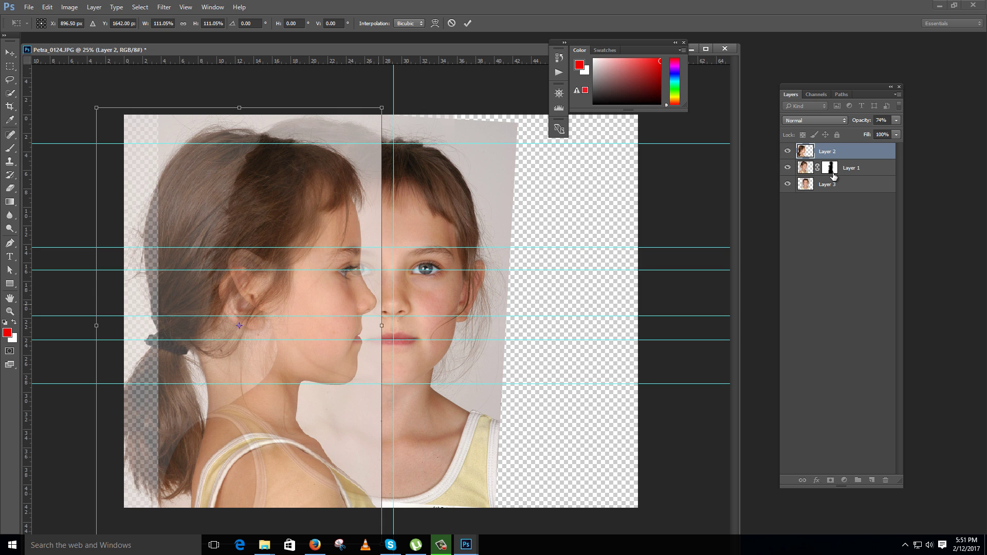
{"action": "key", "text": "Return"}
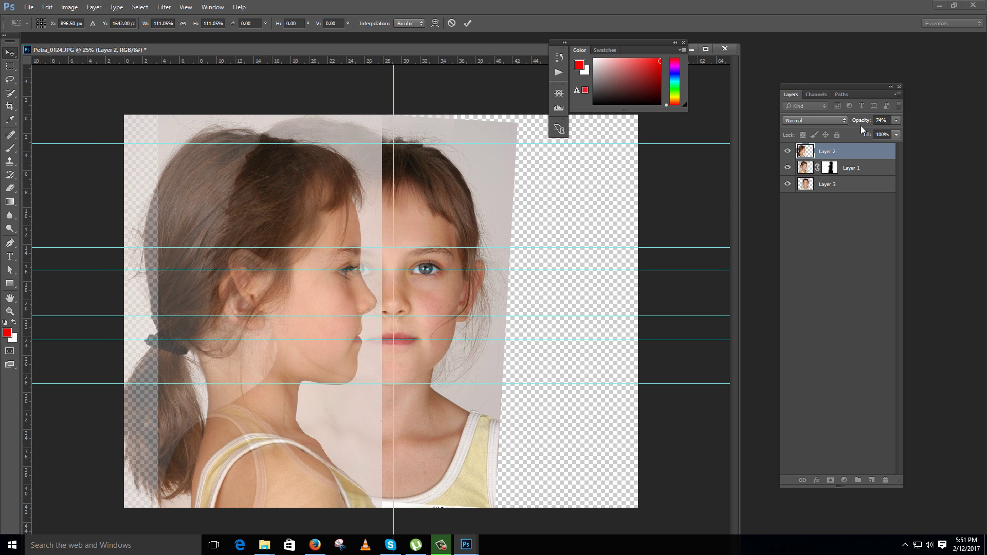
{"action": "key", "text": "0"}
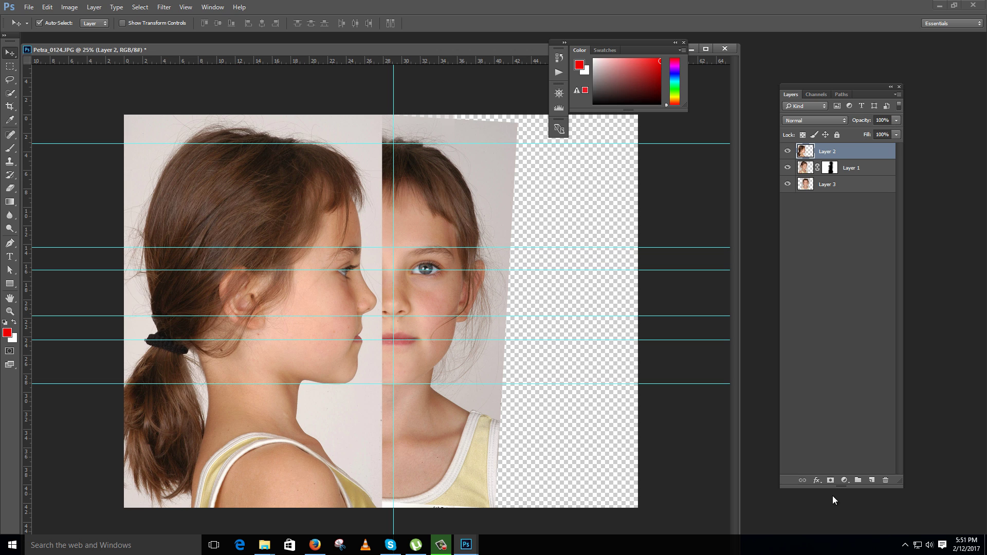
- Add a layer mask to Layer 2 and paint black with a 700 px brush over the profile's face to reveal the underlying face
{"action": "left_click", "coordinate": [830, 480]}
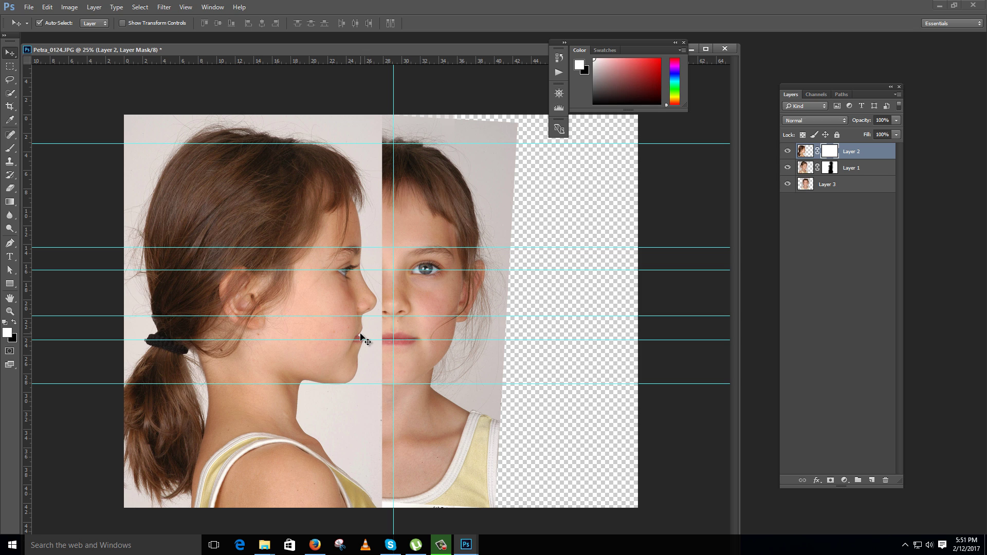
{"action": "key", "text": "b"}
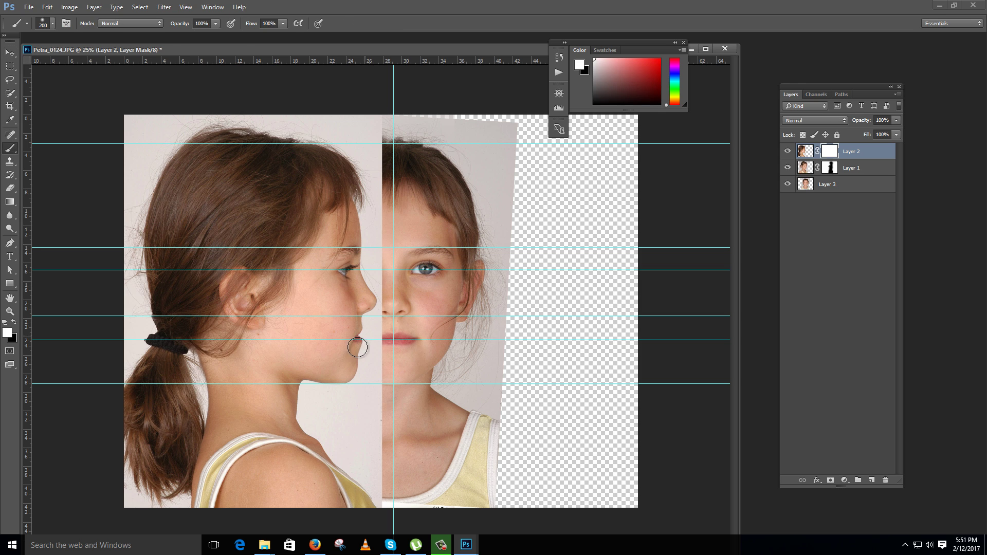
{"action": "key", "text": "x"}
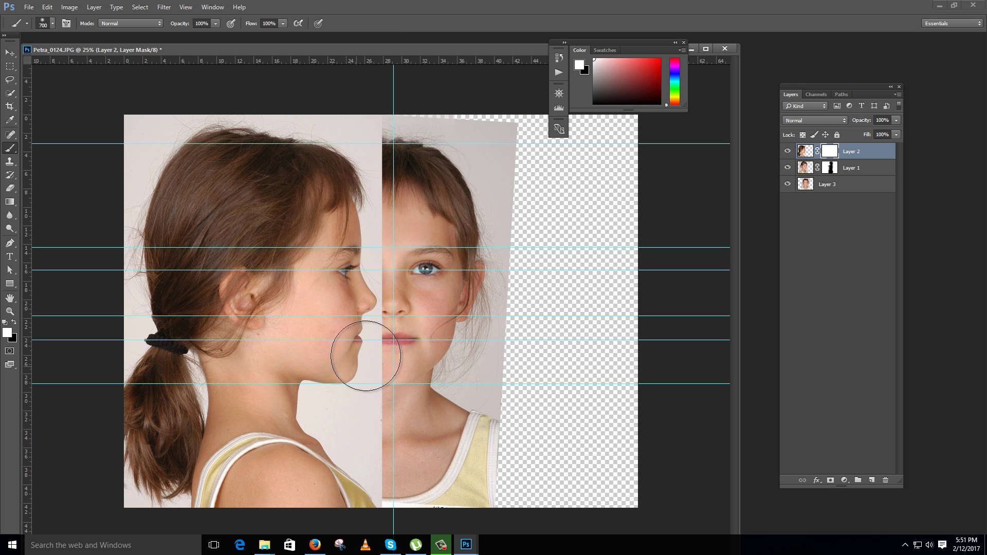
{"action": "key", "text": "bracketright"}
{"action": "key", "text": "bracketright"}
{"action": "key", "text": "bracketright"}
{"action": "mouse_move", "coordinate": [367, 190]}
{"action": "left_mouse_down"}
{"action": "mouse_move", "coordinate": [365, 391]}
{"action": "mouse_move", "coordinate": [351, 380]}
{"action": "mouse_move", "coordinate": [318, 414]}
{"action": "mouse_move", "coordinate": [346, 444]}
{"action": "mouse_move", "coordinate": [325, 395]}
{"action": "mouse_move", "coordinate": [329, 405]}
{"action": "mouse_move", "coordinate": [307, 384]}
{"action": "mouse_move", "coordinate": [307, 422]}
{"action": "mouse_move", "coordinate": [319, 443]}
{"action": "mouse_move", "coordinate": [362, 381]}
{"action": "mouse_move", "coordinate": [384, 494]}
{"action": "mouse_move", "coordinate": [371, 370]}
{"action": "mouse_move", "coordinate": [385, 506]}
{"action": "mouse_move", "coordinate": [361, 462]}
{"action": "mouse_move", "coordinate": [373, 474]}
{"action": "mouse_move", "coordinate": [367, 353]}
{"action": "mouse_move", "coordinate": [401, 260]}
{"action": "mouse_move", "coordinate": [382, 156]}
{"action": "mouse_move", "coordinate": [373, 131]}
{"action": "mouse_move", "coordinate": [295, 103]}
{"action": "mouse_move", "coordinate": [271, 118]}
{"action": "mouse_move", "coordinate": [361, 144]}
{"action": "mouse_move", "coordinate": [292, 118]}
{"action": "mouse_move", "coordinate": [311, 136]}
{"action": "left_mouse_up"}
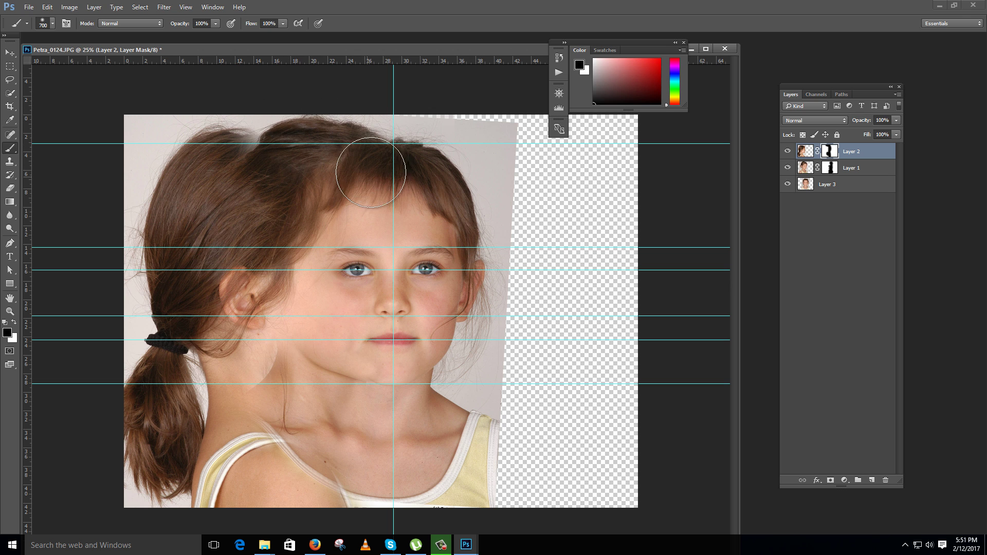
- Blend the hair at the crown on Layer 2's mask, painting white over the seam and black above the head
{"action": "key", "text": "x"}
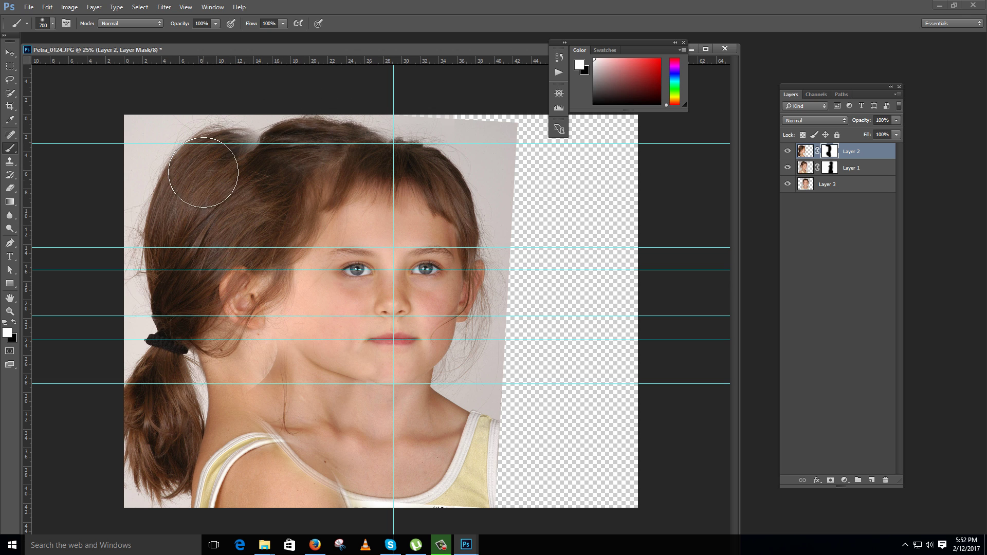
{"action": "left_click_drag", "start_coordinate": [282, 166], "coordinate": [289, 204]}
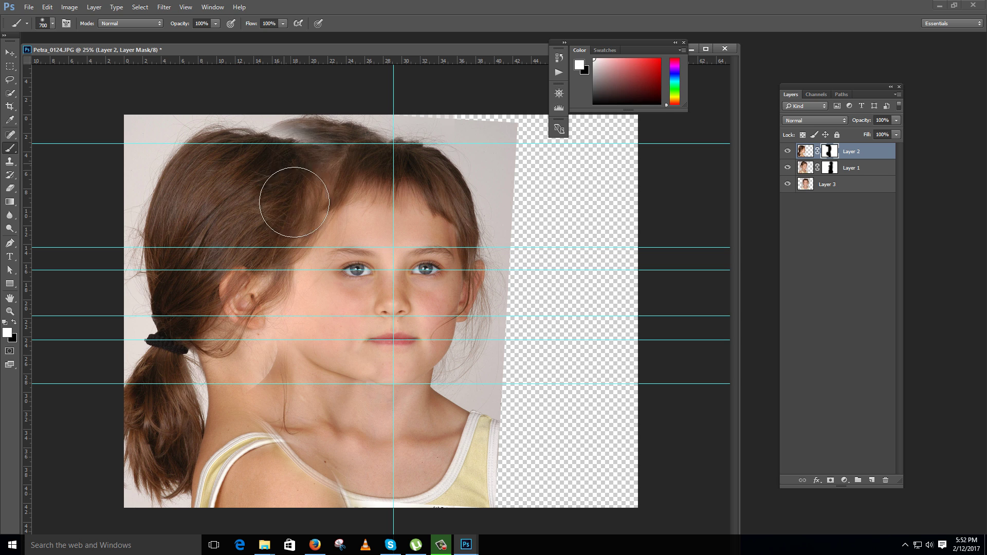
{"action": "key", "text": "x"}
{"action": "left_click_drag", "start_coordinate": [324, 117], "coordinate": [285, 110]}
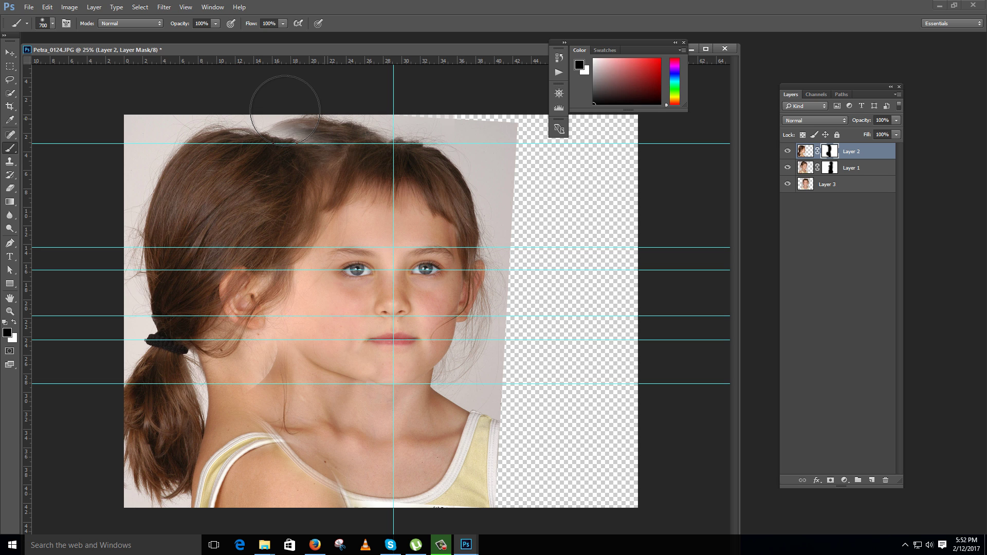
- Try white and black strokes on Layer 2's mask over the neck below the ear, undoing each one
{"action": "key", "text": "x"}
{"action": "mouse_move", "coordinate": [278, 386]}
{"action": "left_mouse_down"}
{"action": "mouse_move", "coordinate": [291, 445]}
{"action": "mouse_move", "coordinate": [306, 442]}
{"action": "mouse_move", "coordinate": [315, 414]}
{"action": "mouse_move", "coordinate": [299, 421]}
{"action": "left_mouse_up"}
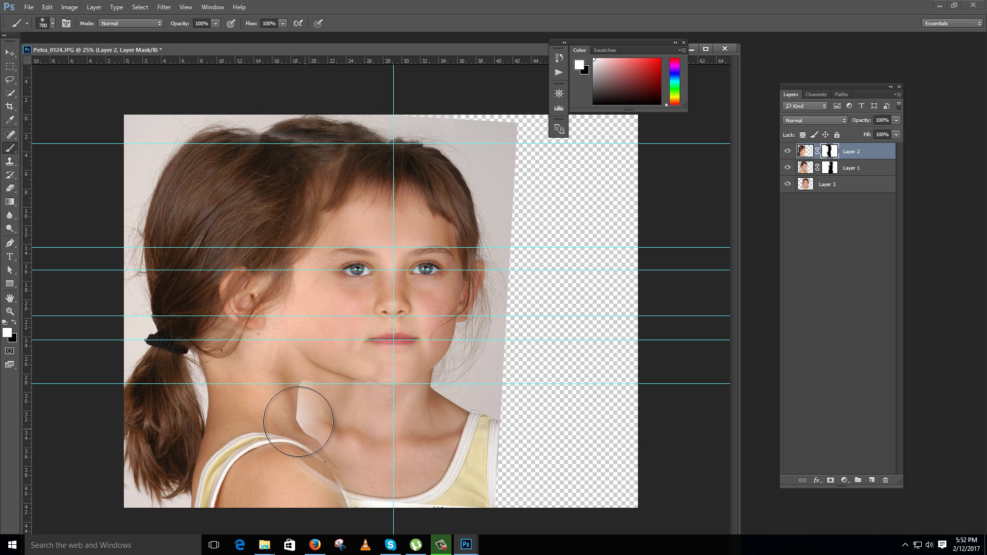
{"action": "key", "text": "ctrl+z"}
{"action": "key", "text": "x"}
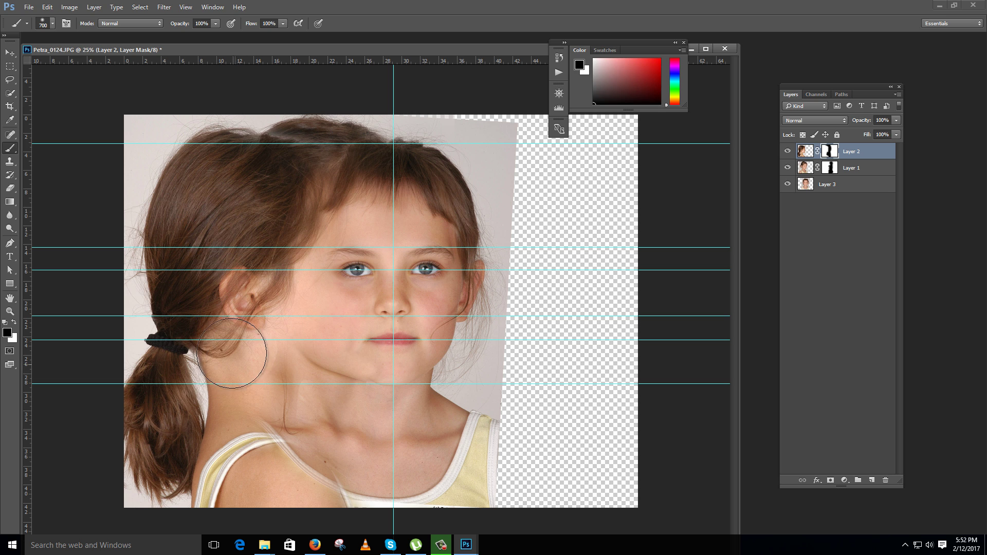
{"action": "left_click_drag", "start_coordinate": [231, 354], "coordinate": [247, 378]}
{"action": "key", "text": "ctrl+z"}
- Blend the neck below the jaw on Layer 2's mask using white and black strokes
{"action": "key", "text": "x"}
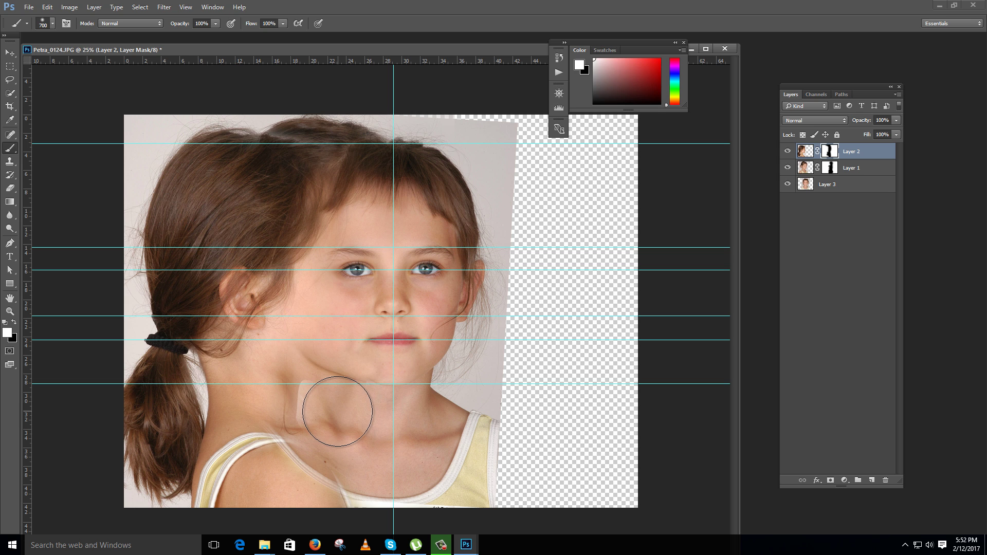
{"action": "key", "text": "x"}
{"action": "mouse_move", "coordinate": [337, 411]}
{"action": "left_mouse_down"}
{"action": "mouse_move", "coordinate": [318, 396]}
{"action": "mouse_move", "coordinate": [317, 411]}
{"action": "mouse_move", "coordinate": [310, 394]}
{"action": "mouse_move", "coordinate": [313, 406]}
{"action": "mouse_move", "coordinate": [297, 392]}
{"action": "left_mouse_up"}
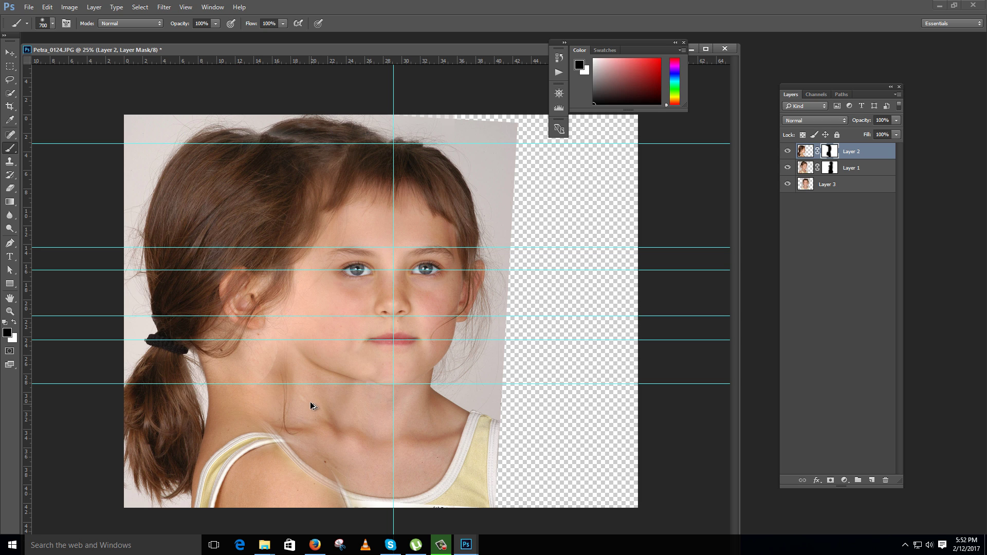
- Reduce the brush to 175 px and paint white down the side of the neck on Layer 2's mask to cover the stray hair
{"action": "key", "text": "bracketleft"}
{"action": "key", "text": "bracketleft"}
{"action": "key", "text": "bracketleft"}
{"action": "key", "text": "bracketleft"}
{"action": "key", "text": "bracketleft"}
{"action": "key", "text": "bracketleft"}
{"action": "key", "text": "bracketleft"}
{"action": "key", "text": "x"}
{"action": "left_click_drag", "start_coordinate": [288, 378], "coordinate": [284, 425]}
{"action": "left_click_drag", "start_coordinate": [286, 379], "coordinate": [294, 439]}
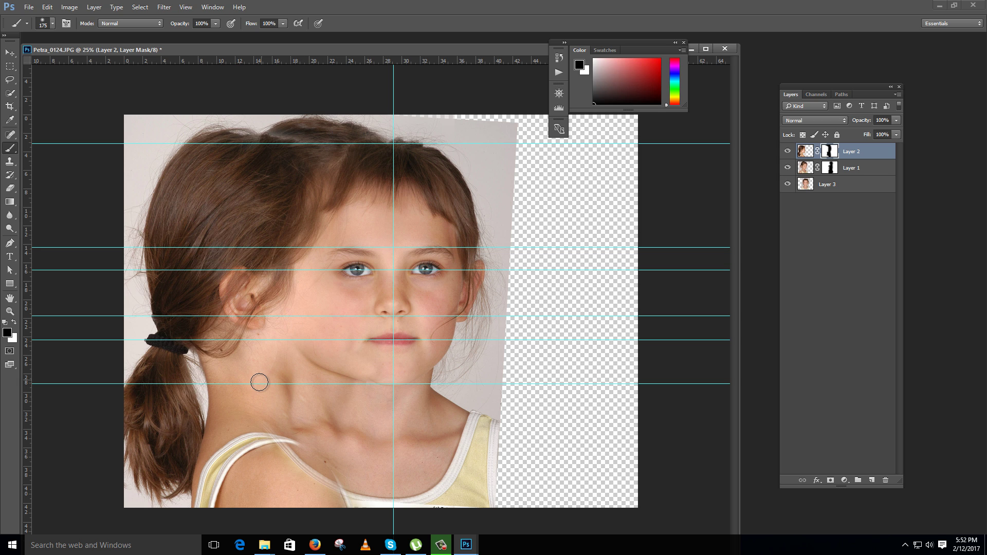
- Try painting white along the jawline toward the chin on Layer 2's mask, and undo the stroke
{"action": "key", "text": "x"}
{"action": "left_click_drag", "start_coordinate": [303, 333], "coordinate": [346, 380]}
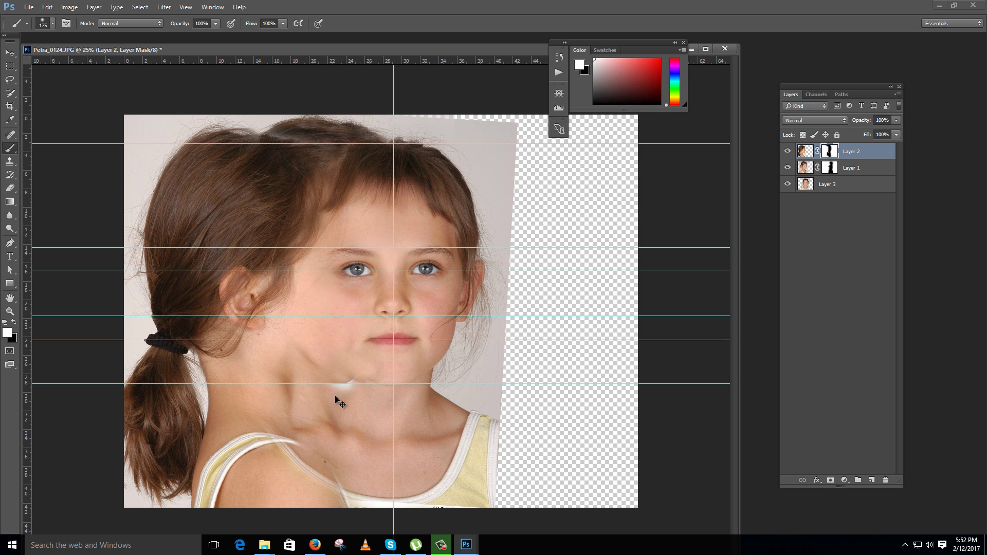
{"action": "key", "text": "ctrl+z"}
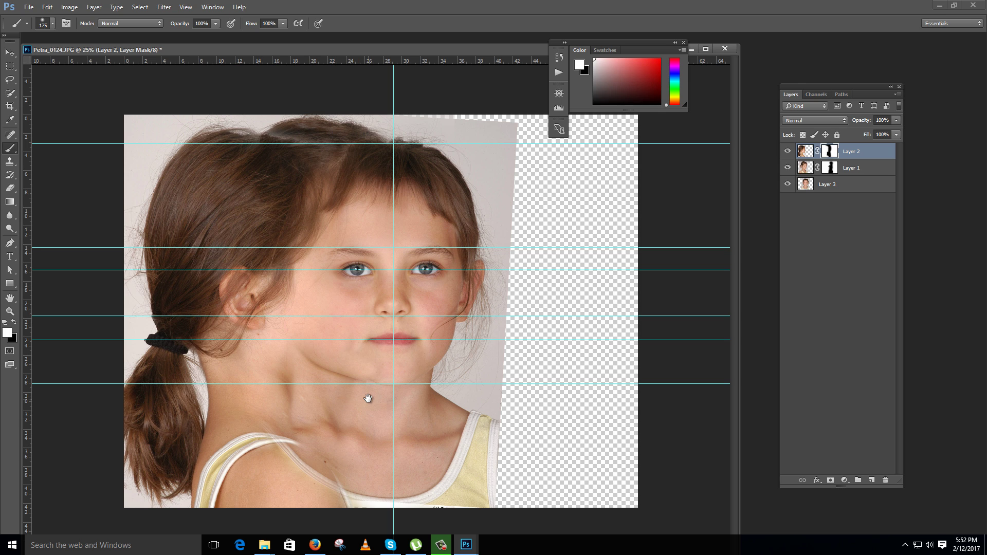
- Refine Layer 2's mask along the shoulder and tank top strap to join the profile's clothing to the front view
{"action": "left_click_drag", "start_coordinate": [316, 415], "coordinate": [345, 475]}
{"action": "key", "text": "ctrl+z"}
{"action": "key", "text": "x"}
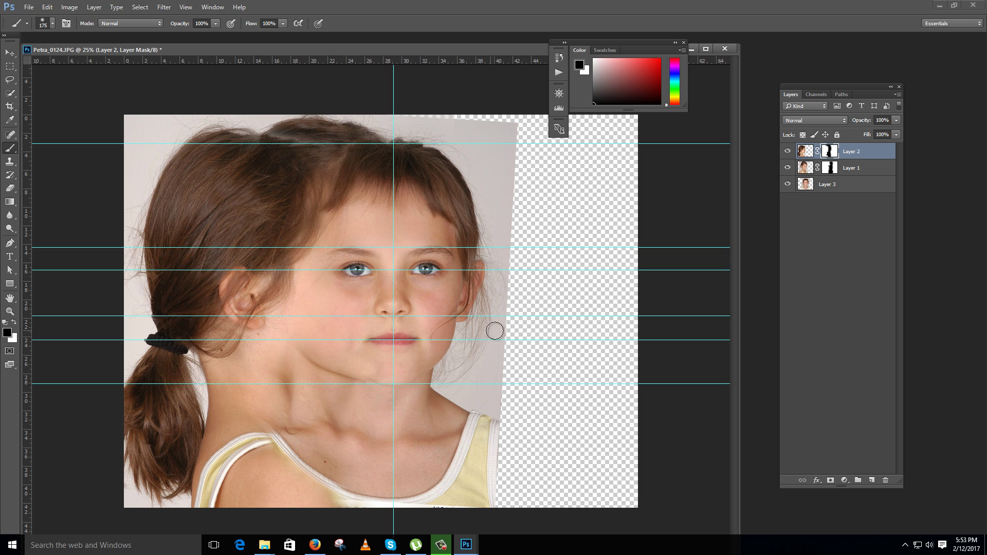
- Select everything on Layer 3 from the vertical centre guide to the canvas's right edge, delete it, and deselect
{"action": "key", "text": "m"}
{"action": "left_click", "coordinate": [862, 187]}
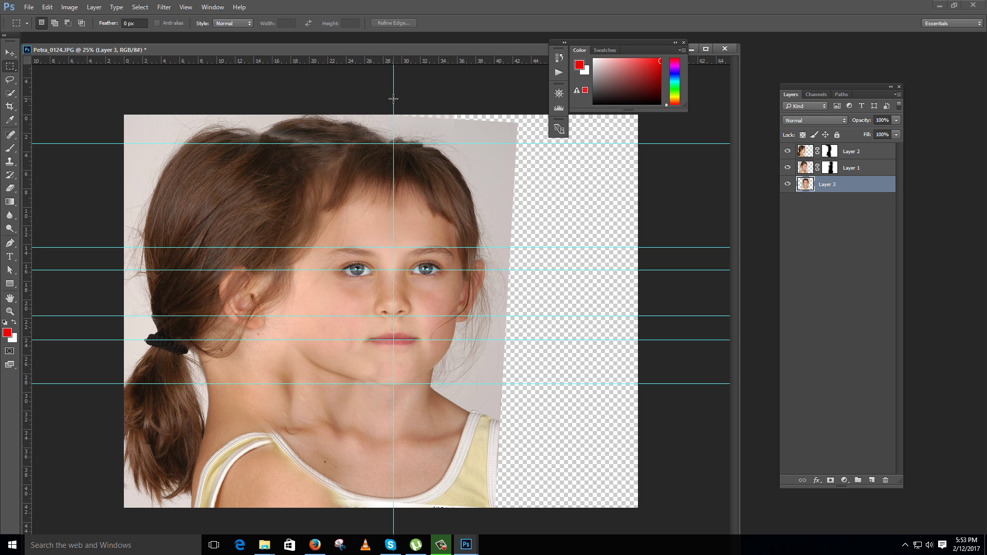
{"action": "left_click_drag", "start_coordinate": [393, 99], "coordinate": [685, 473]}
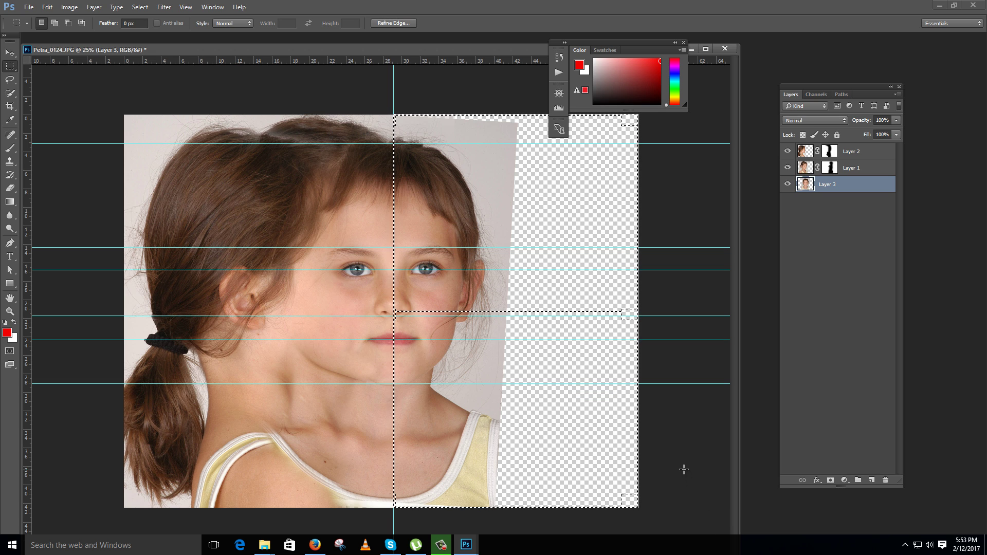
{"action": "key", "text": "Delete"}
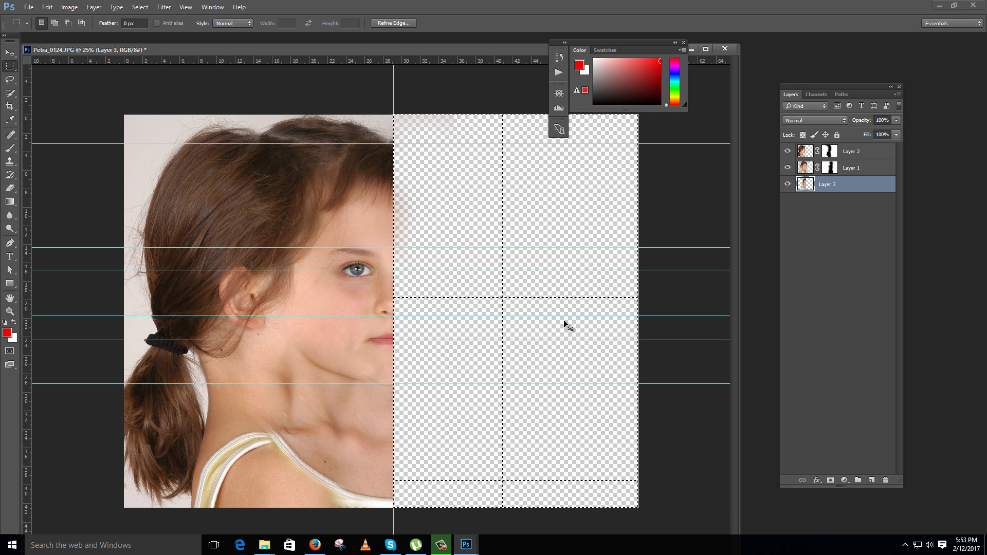
{"action": "key", "text": "ctrl+d"}
- Select Layer 1, Layer 2 and Layer 3 together and merge them into a single layer
{"action": "key", "text": "v"}
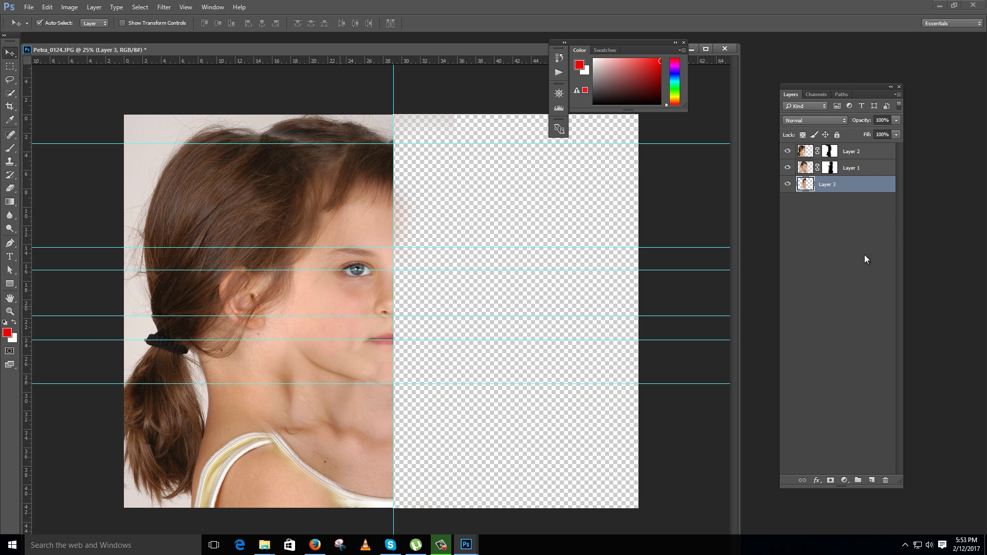
{"action": "left_click", "coordinate": [856, 158], "text": "shift"}
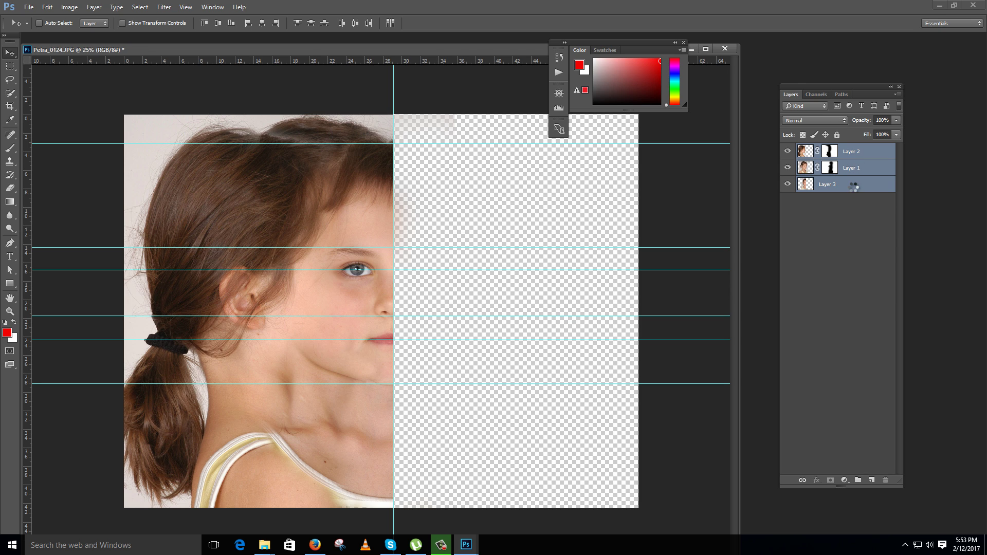
{"action": "key", "text": "ctrl+e"}
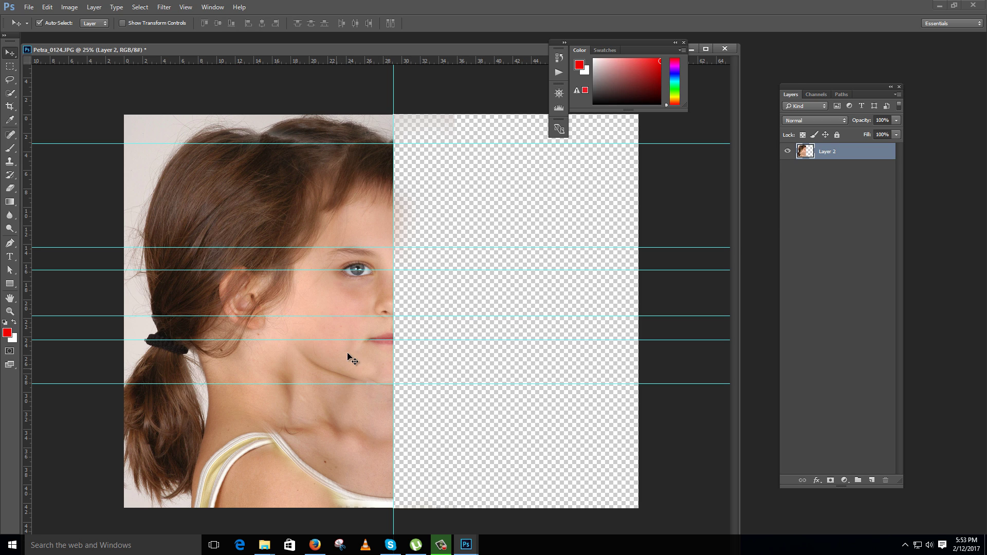
- Duplicate the merged layer and flip the copy horizontally about the vertical centre guide to form the other half of the head
{"action": "left_click_drag", "start_coordinate": [371, 363], "coordinate": [374, 363]}
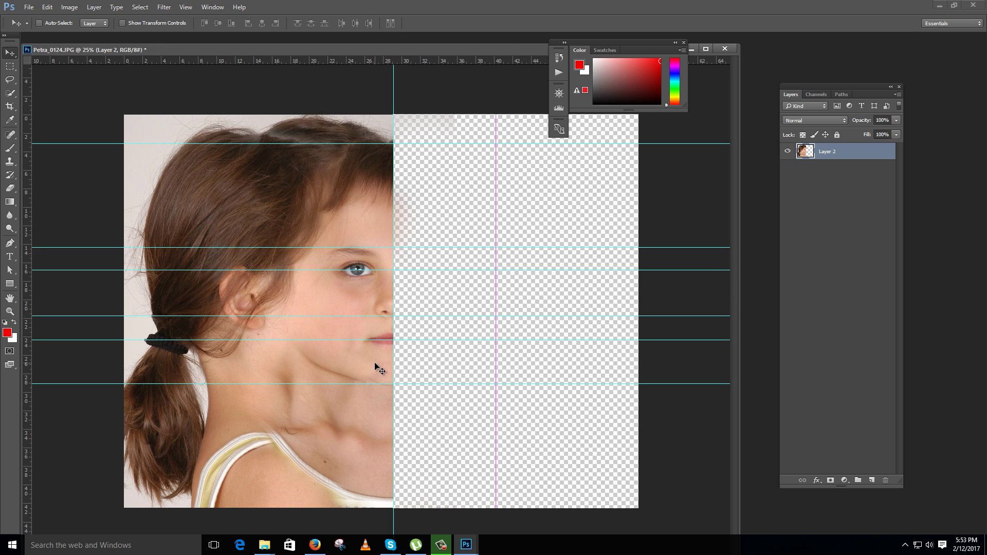
{"action": "key", "text": "ctrl+j"}
{"action": "key", "text": "ctrl+t"}
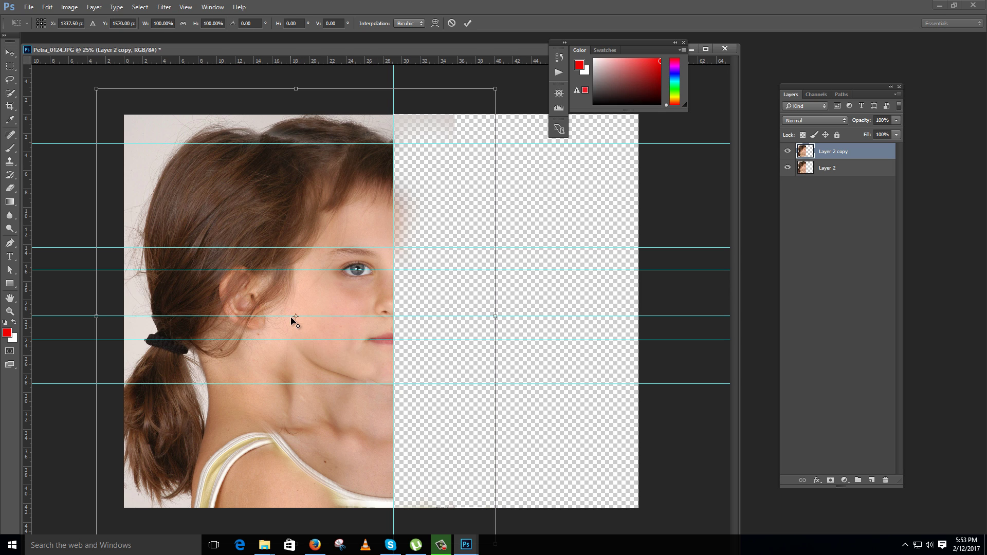
{"action": "left_click_drag", "start_coordinate": [298, 316], "coordinate": [393, 316]}
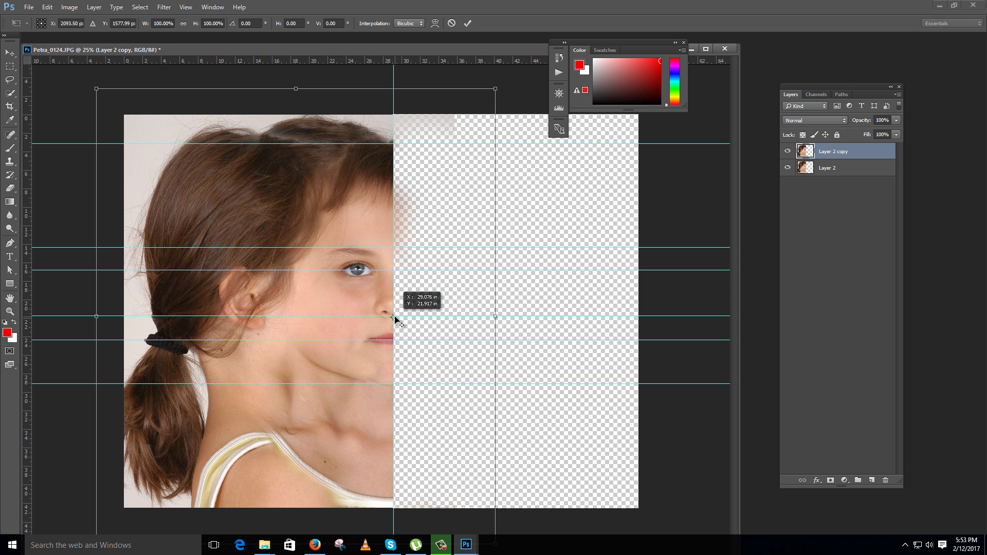
{"action": "right_click", "coordinate": [394, 317]}
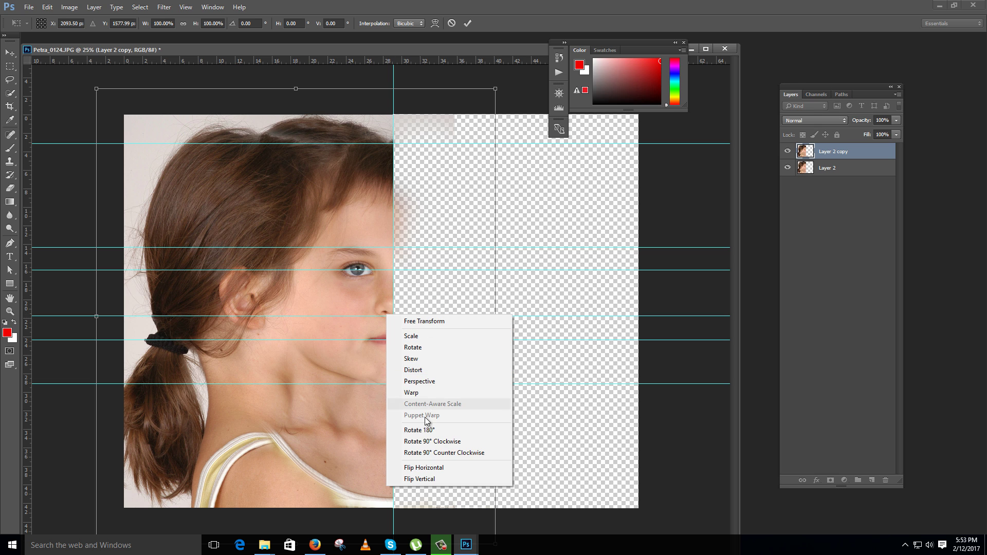
{"action": "left_click", "coordinate": [425, 468]}
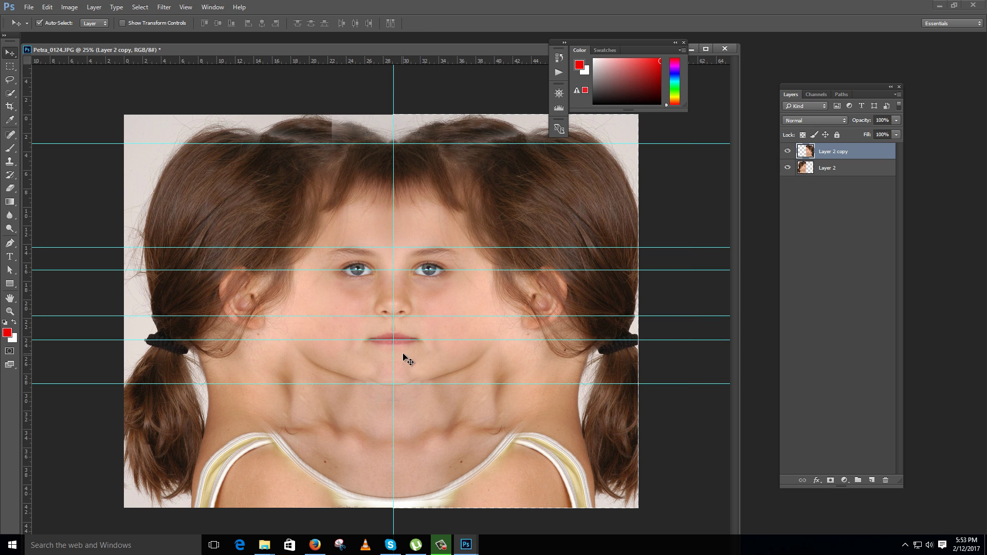
- Crop the canvas symmetrically around the face and neck to about 39.8 by 32.6 inches
{"action": "key", "text": "c"}
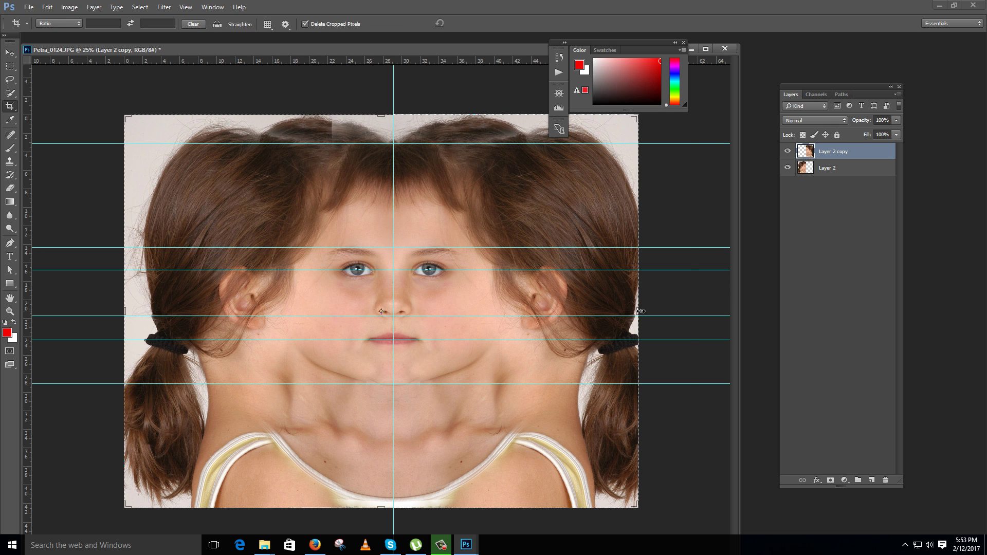
{"action": "mouse_move", "coordinate": [616, 316]}
{"action": "left_mouse_down"}
{"action": "mouse_move", "coordinate": [614, 306]}
{"action": "mouse_move", "coordinate": [610, 321]}
{"action": "left_mouse_up"}
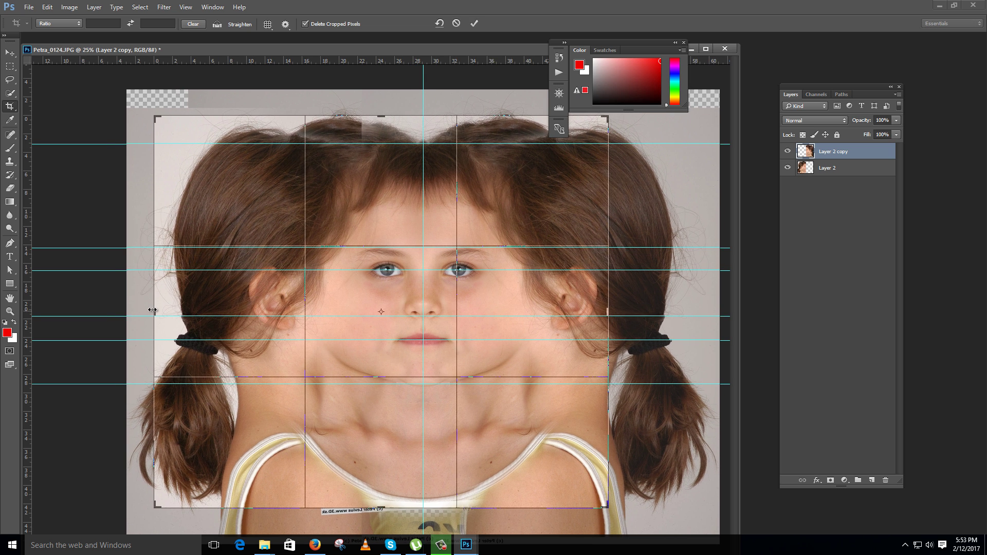
{"action": "mouse_move", "coordinate": [185, 308]}
{"action": "left_mouse_down"}
{"action": "mouse_move", "coordinate": [198, 309]}
{"action": "mouse_move", "coordinate": [192, 315]}
{"action": "left_mouse_up"}
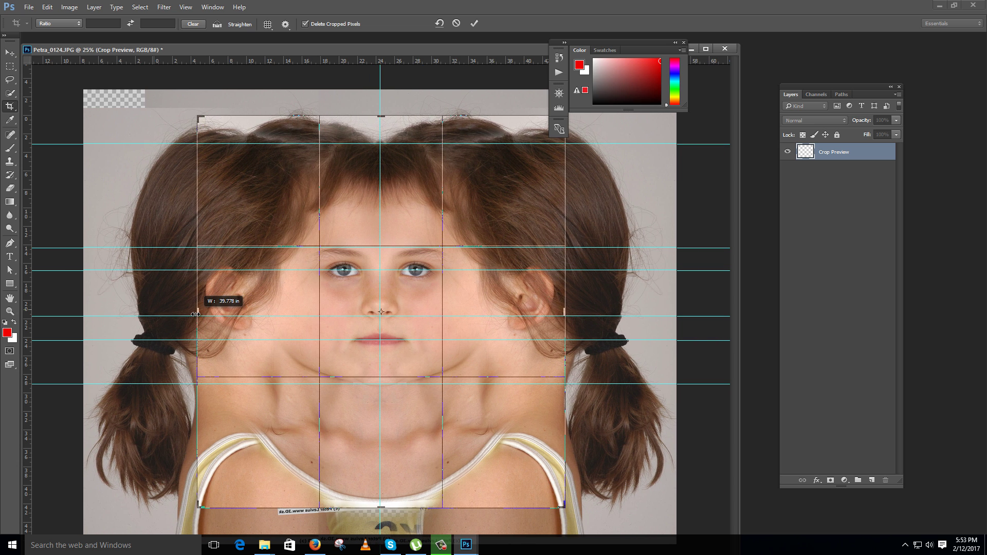
{"action": "left_click_drag", "start_coordinate": [380, 507], "coordinate": [381, 462]}
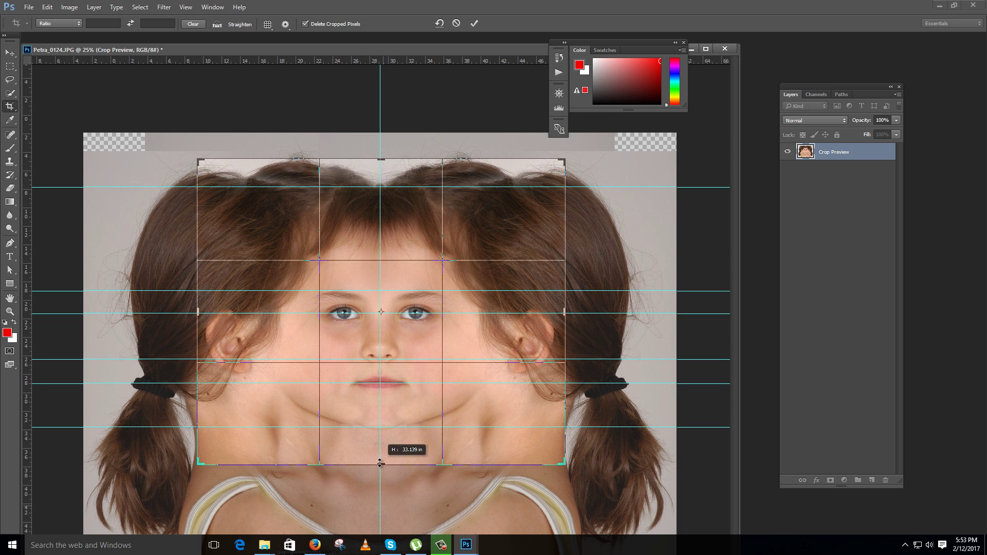
{"action": "left_click_drag", "start_coordinate": [381, 160], "coordinate": [384, 161]}
{"action": "key", "text": "Return"}
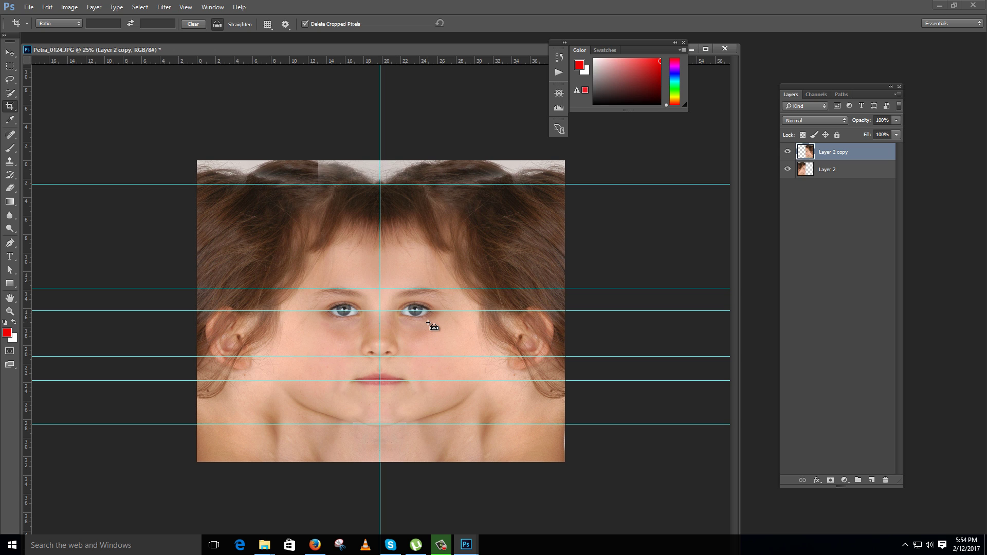
{"action": "key", "text": "v"}
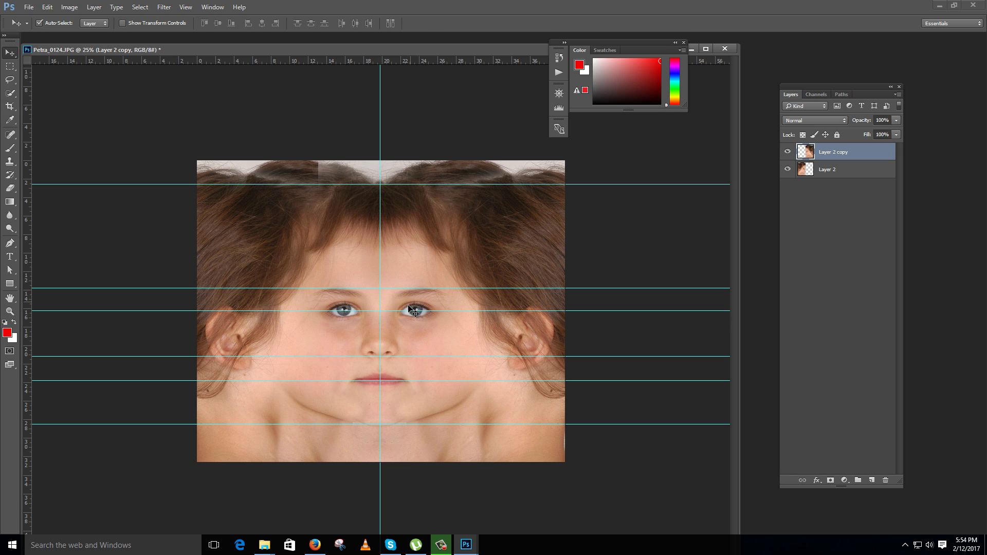
- Reduce the canvas width to 2346 pixels to match its height, accepting the clipping
{"action": "right_click", "coordinate": [173, 53]}
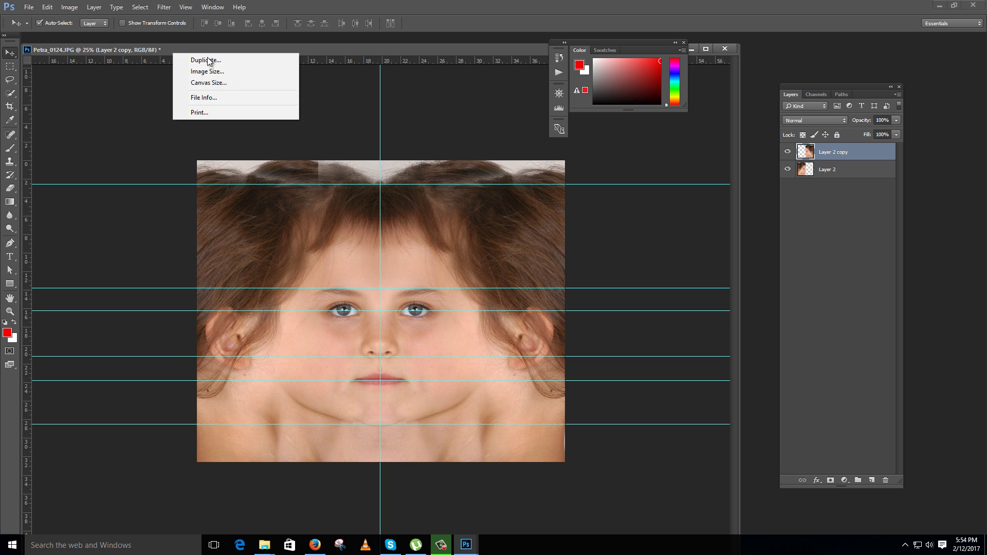
{"action": "left_click", "coordinate": [214, 82]}
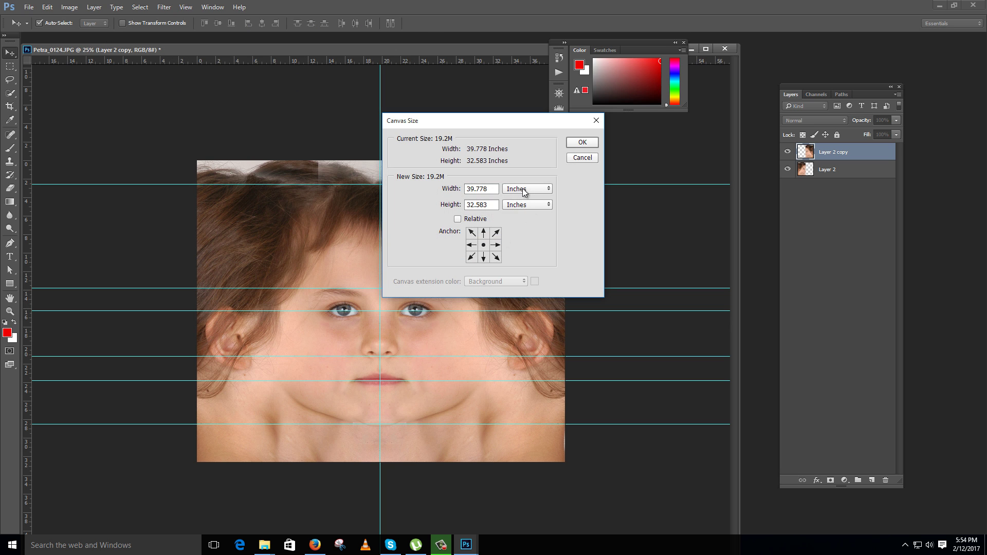
{"action": "left_click", "coordinate": [524, 192]}
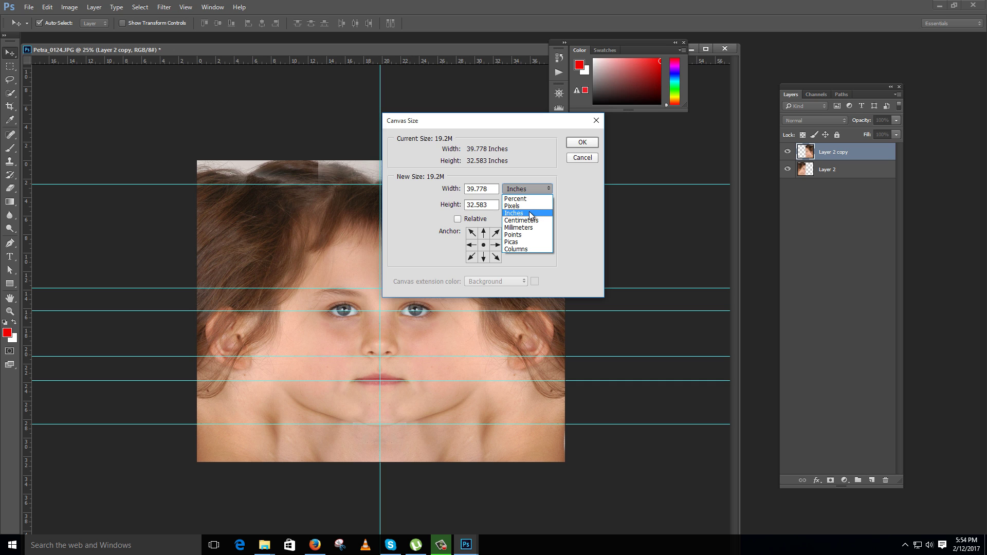
{"action": "left_click", "coordinate": [512, 206]}
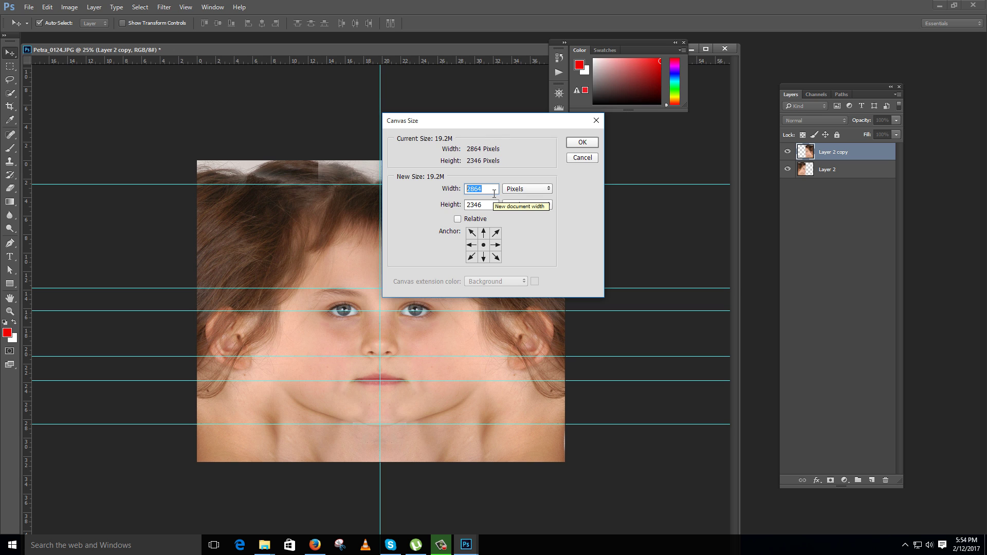
{"action": "type", "text": "234"}
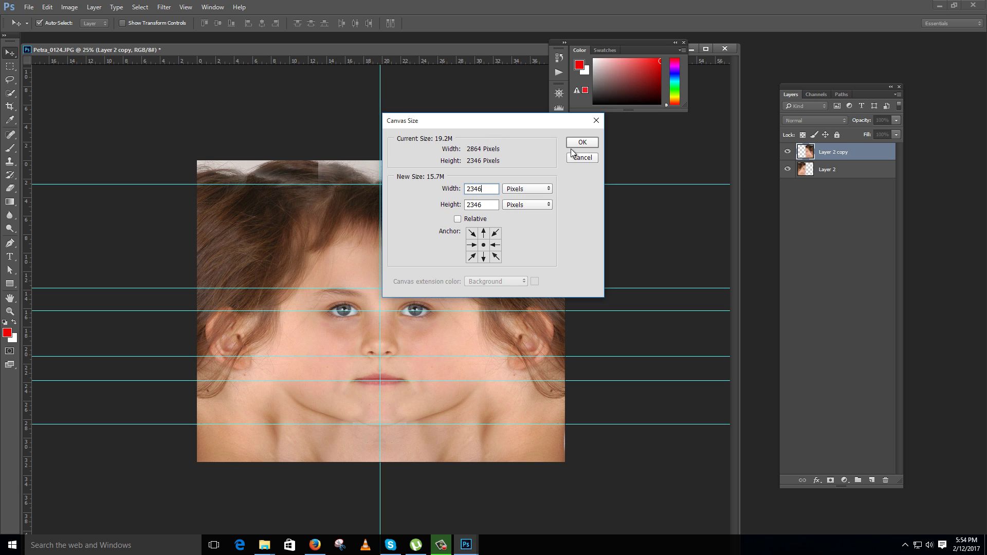
{"action": "left_click", "coordinate": [574, 143]}
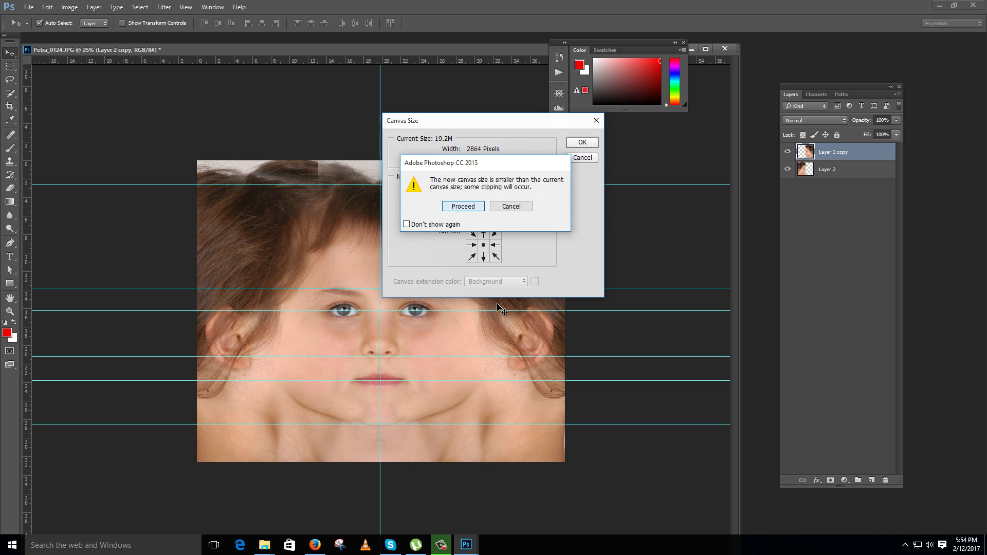
{"action": "key", "text": "Return"}
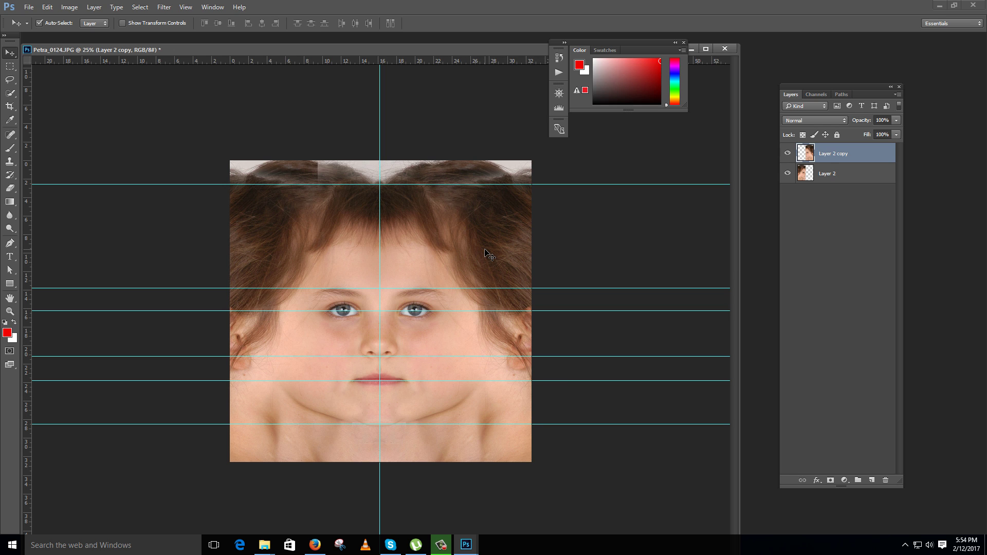
- Undo the last canvas width reduction
{"action": "right_click", "coordinate": [401, 50]}
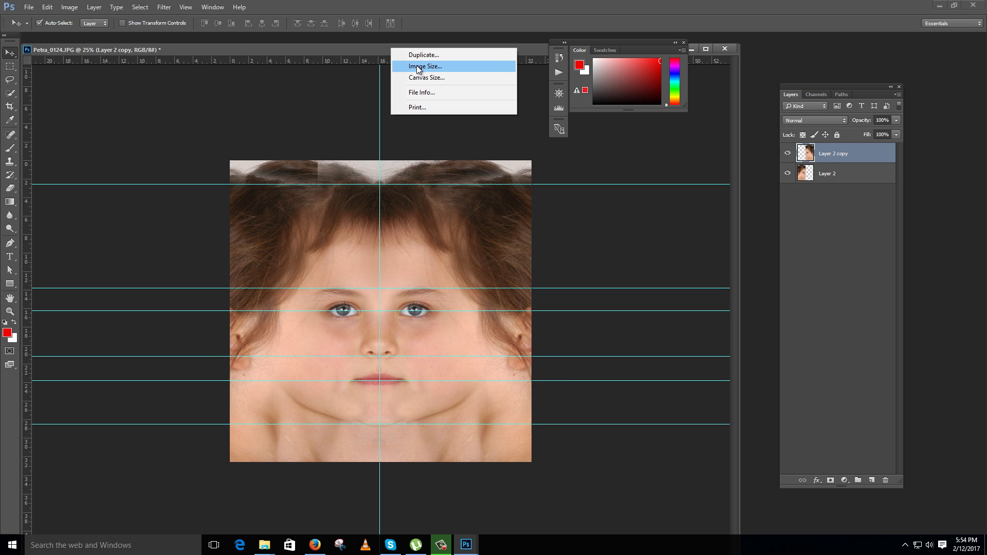
{"action": "left_click", "coordinate": [422, 78]}
{"action": "left_click", "coordinate": [516, 194]}
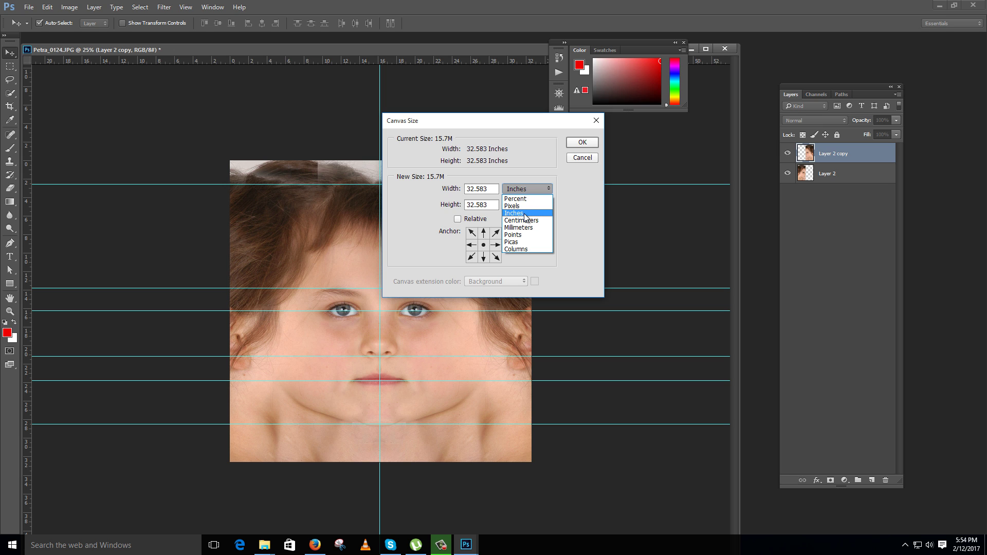
{"action": "left_click", "coordinate": [589, 168]}
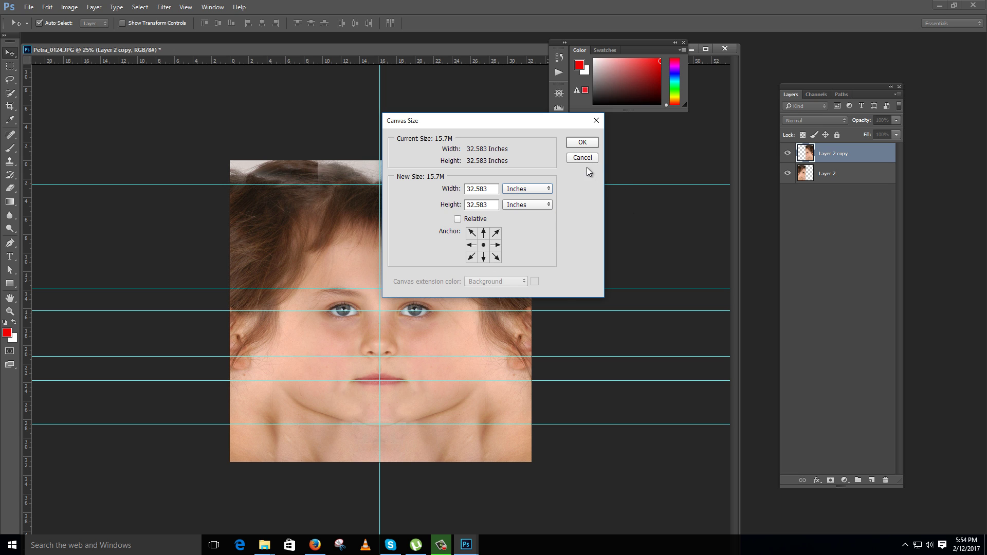
{"action": "left_click", "coordinate": [583, 158]}
{"action": "key", "text": "ctrl+z"}
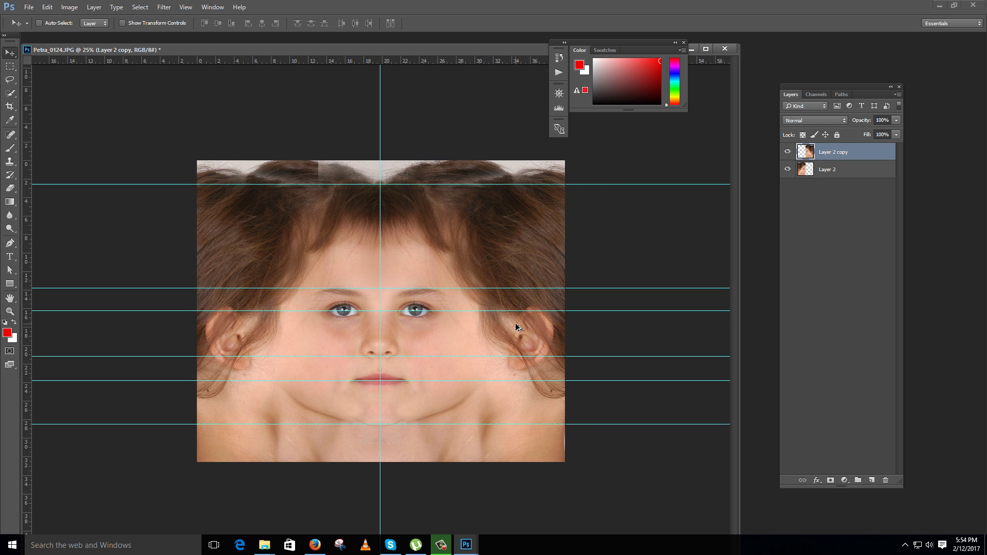
- Set the canvas height to 2864 pixels to match its width and make the canvas square
{"action": "right_click", "coordinate": [393, 49]}
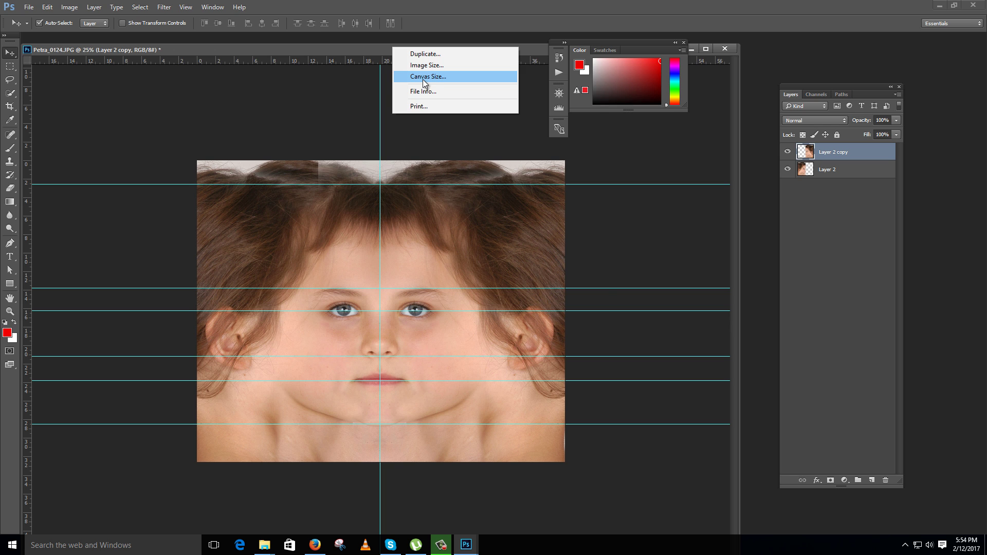
{"action": "left_click", "coordinate": [422, 79]}
{"action": "left_click", "coordinate": [522, 190]}
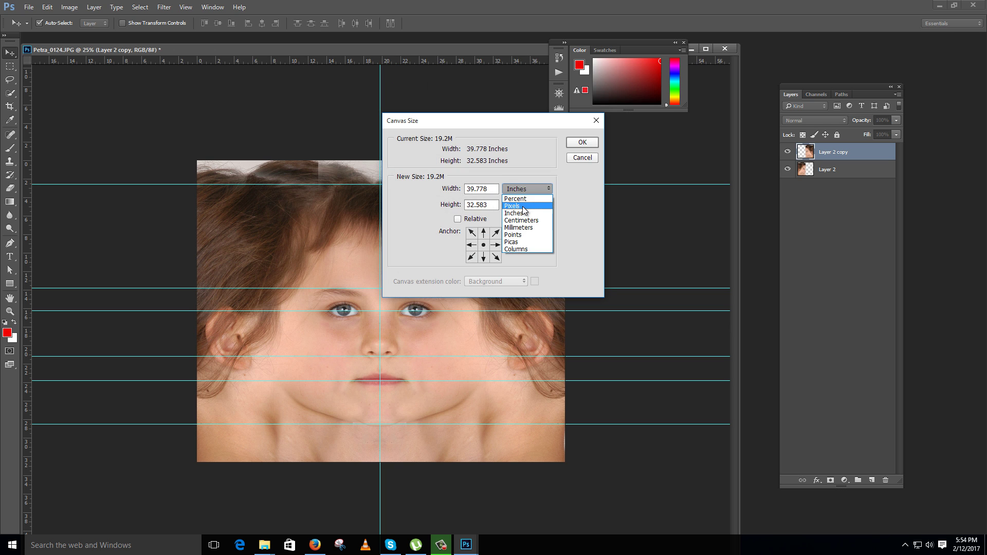
{"action": "left_click", "coordinate": [517, 197]}
{"action": "double_click", "coordinate": [489, 201]}
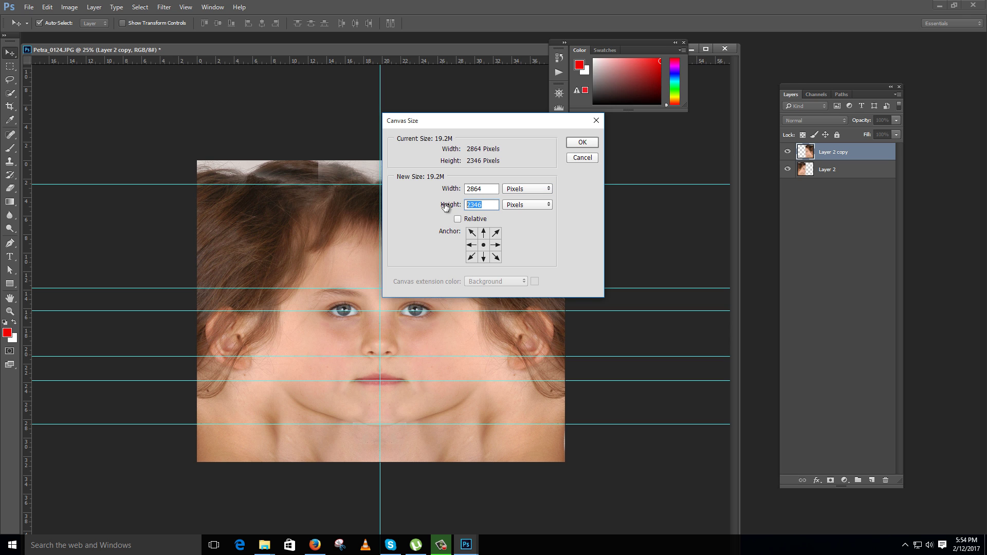
{"action": "type", "text": "4692"}
{"action": "key", "text": "Return"}
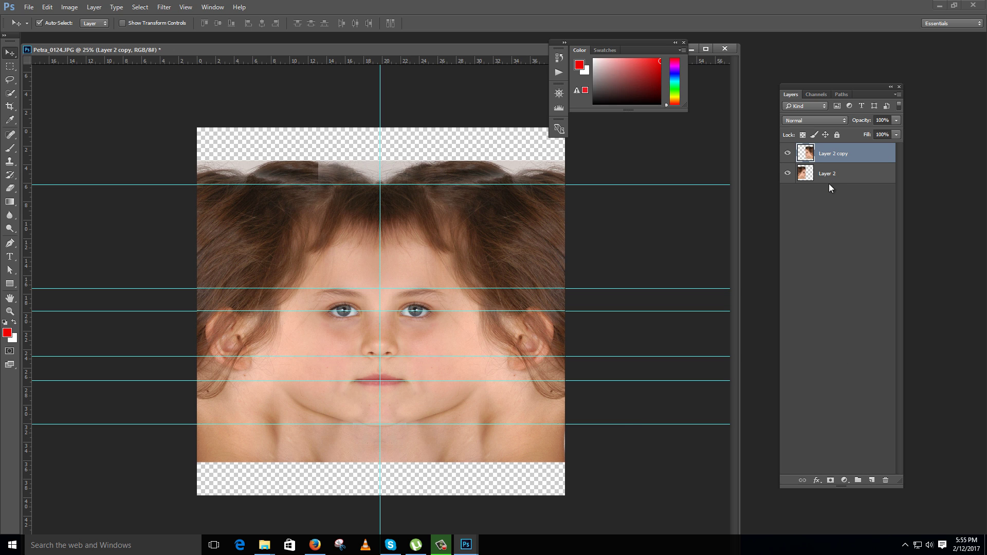
- Merge Layer 2 copy into Layer 2 and add a new empty layer above it
{"action": "key", "text": "ctrl+e"}
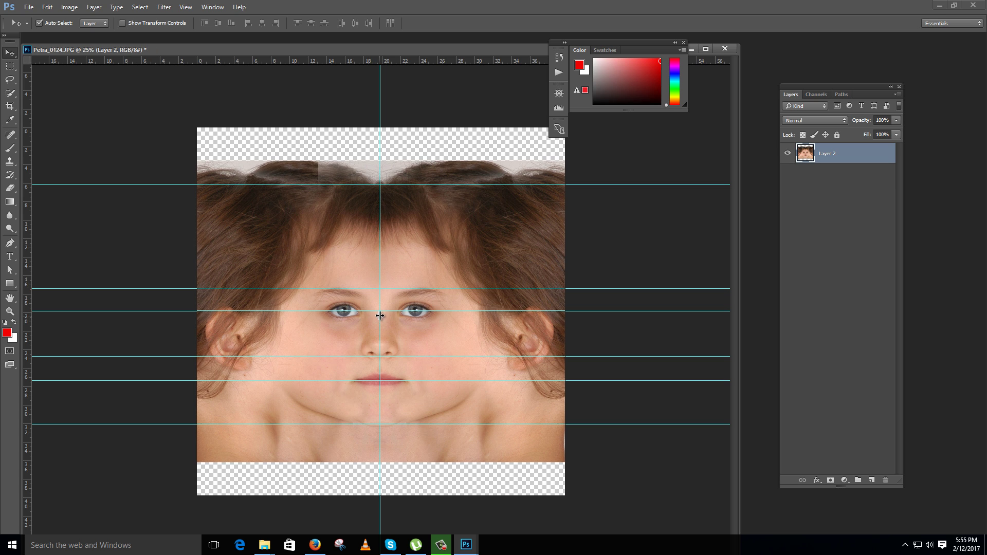
{"action": "left_click_drag", "start_coordinate": [380, 316], "coordinate": [838, 351]}
{"action": "key", "text": "ctrl+z"}
{"action": "left_click", "coordinate": [868, 485]}
{"action": "key", "text": "ctrl+plus"}
{"action": "key", "text": "ctrl+plus"}
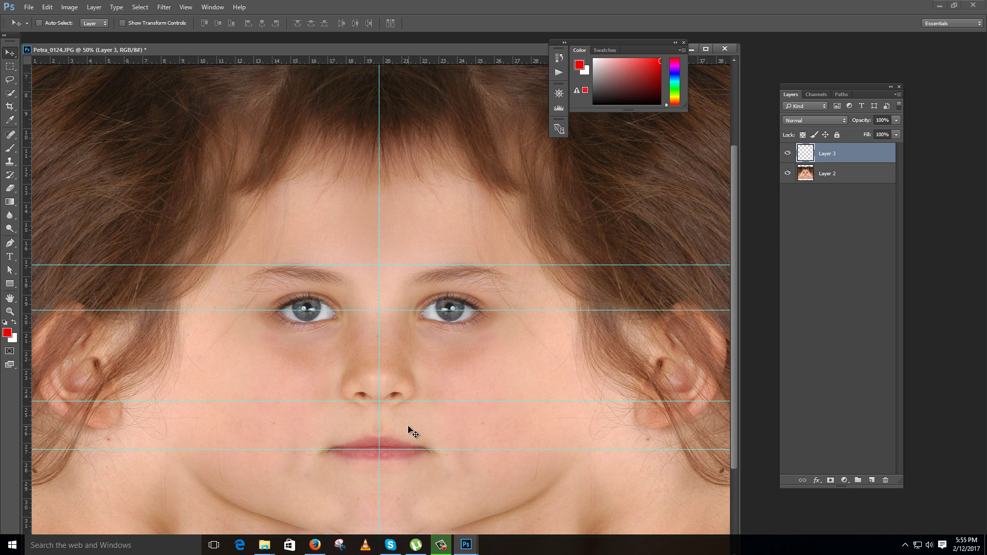
{"action": "mouse_move", "coordinate": [458, 469]}
{"action": "left_mouse_down"}
{"action": "mouse_move", "coordinate": [471, 427]}
{"action": "mouse_move", "coordinate": [467, 347]}
{"action": "mouse_move", "coordinate": [506, 322]}
{"action": "mouse_move", "coordinate": [530, 243]}
{"action": "left_mouse_up"}
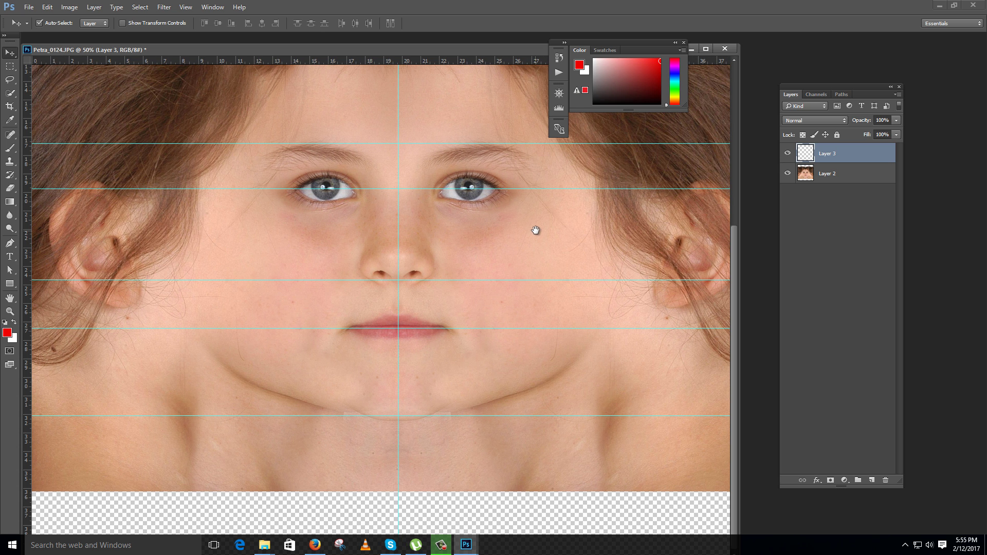
{"action": "key", "text": "f"}
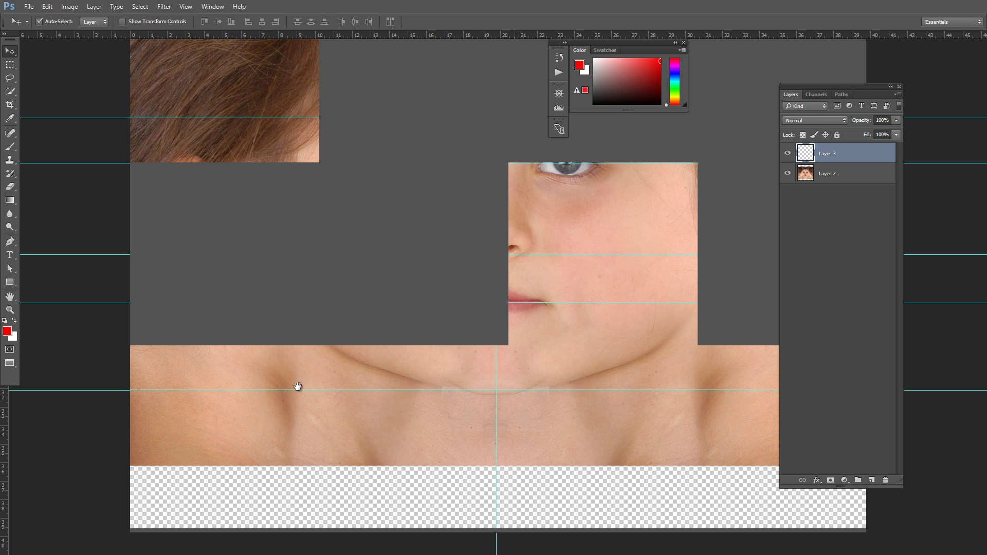
{"action": "key", "text": "ctrl+z"}
{"action": "key", "text": "ctrl+shift+z"}
{"action": "key", "text": "ctrl+shift+z"}
{"action": "key", "text": "ctrl+alt+z"}
{"action": "key", "text": "ctrl+shift+z"}
{"action": "key", "text": "ctrl+shift+z"}
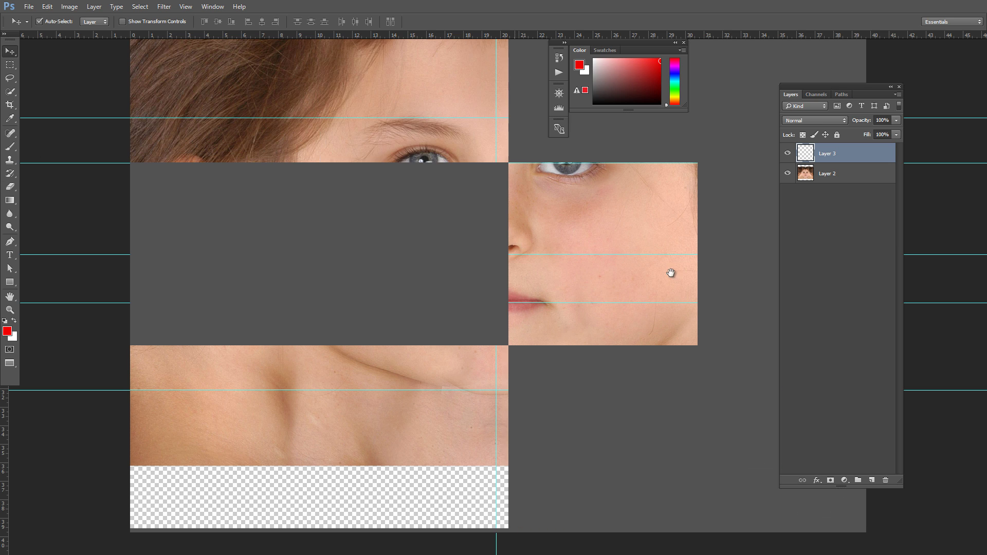
{"action": "key", "text": "ctrl+alt+z"}
{"action": "key", "text": "ctrl+alt+z"}
{"action": "key", "text": "ctrl+shift+z"}
{"action": "key", "text": "ctrl+shift+z"}
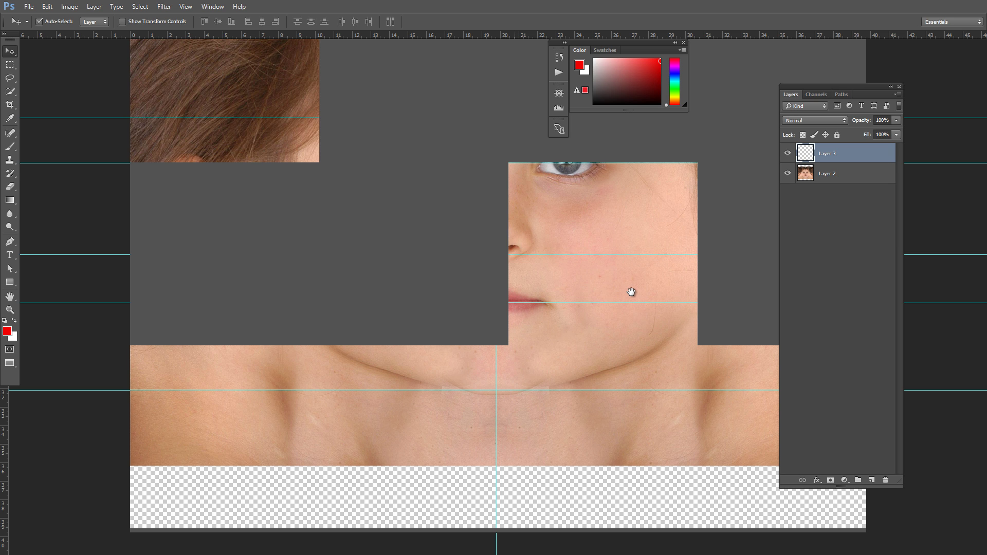
{"action": "key", "text": "ctrl+alt+z"}
{"action": "key", "text": "ctrl+alt+z"}
{"action": "key", "text": "ctrl+shift+z"}
{"action": "key", "text": "ctrl+alt+z"}
{"action": "key", "text": "ctrl+shift+z"}
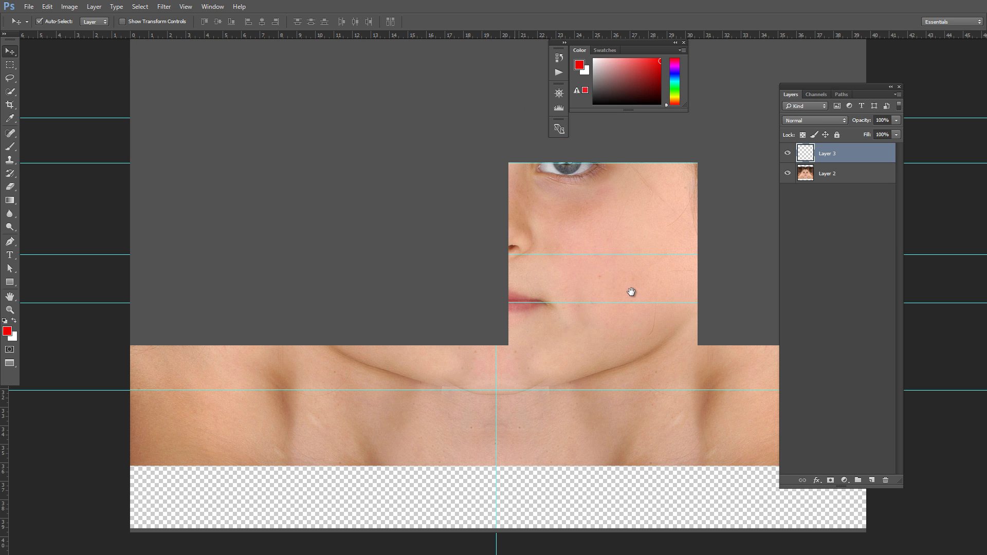
{"action": "key", "text": "ctrl+shift+z"}
{"action": "key", "text": "ctrl+alt+z"}
{"action": "key", "text": "ctrl+shift+z"}
{"action": "key", "text": "ctrl+shift+z"}
{"action": "key", "text": "ctrl+alt+z"}
{"action": "key", "text": "ctrl+shift+z"}
{"action": "key", "text": "ctrl+alt+z"}
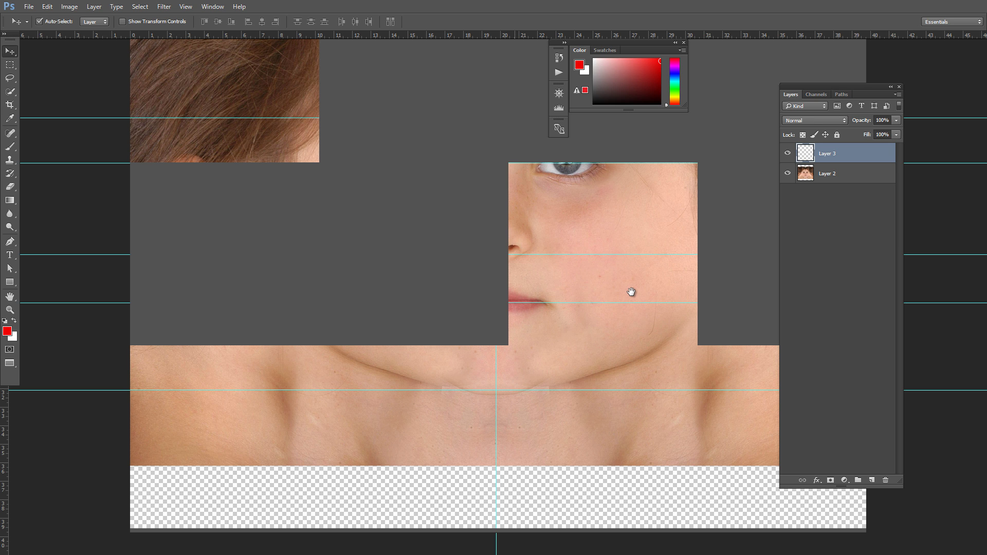
{"action": "key", "text": "ctrl+alt+z"}
{"action": "key", "text": "ctrl+alt+z"}
{"action": "key", "text": "ctrl+shift+z"}
{"action": "key", "text": "ctrl+shift+z"}
{"action": "key", "text": "ctrl+alt+z"}
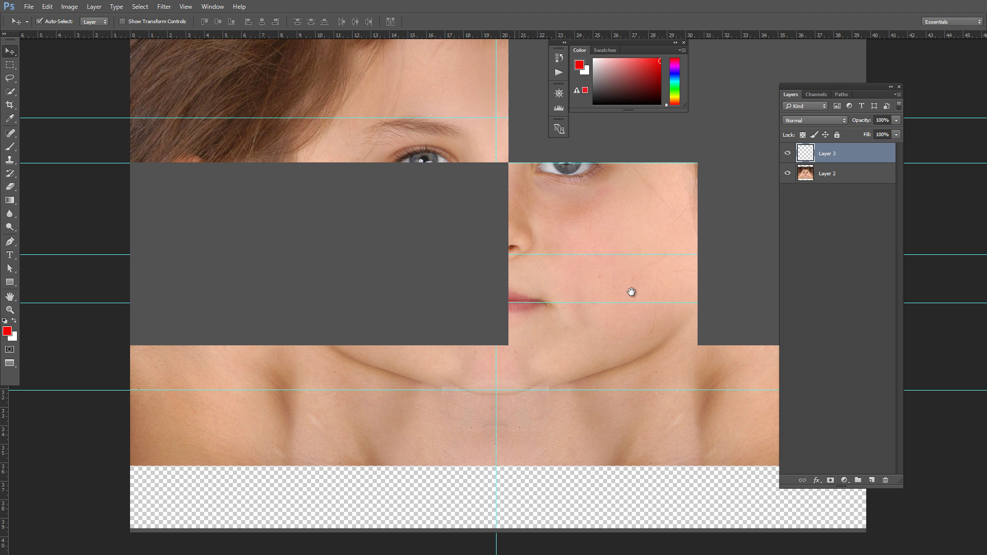
{"action": "key", "text": "ctrl+alt+z"}
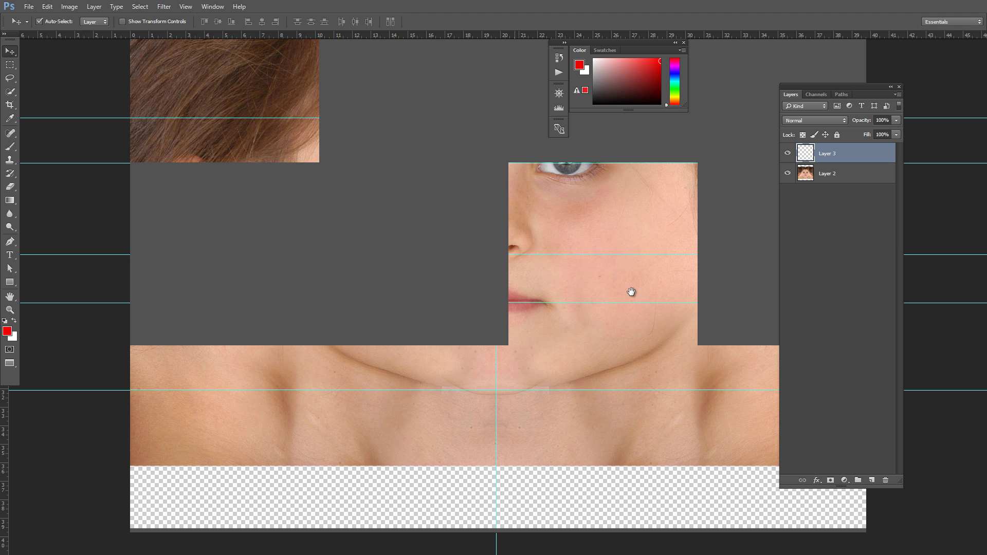
{"action": "key", "text": "ctrl+shift+z"}
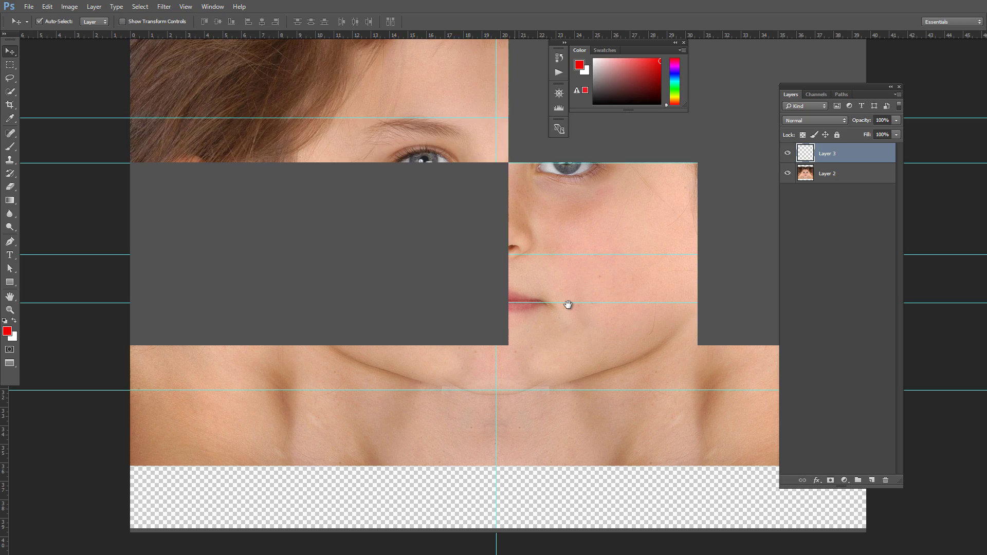